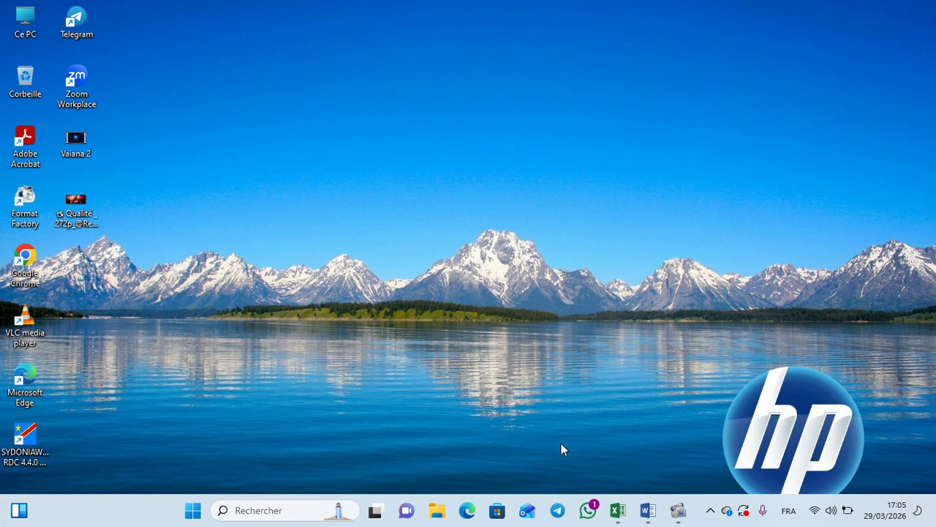
# Switch to the TABLEAU DE BORD workbook in Excel.
pyautogui.click(617, 512)
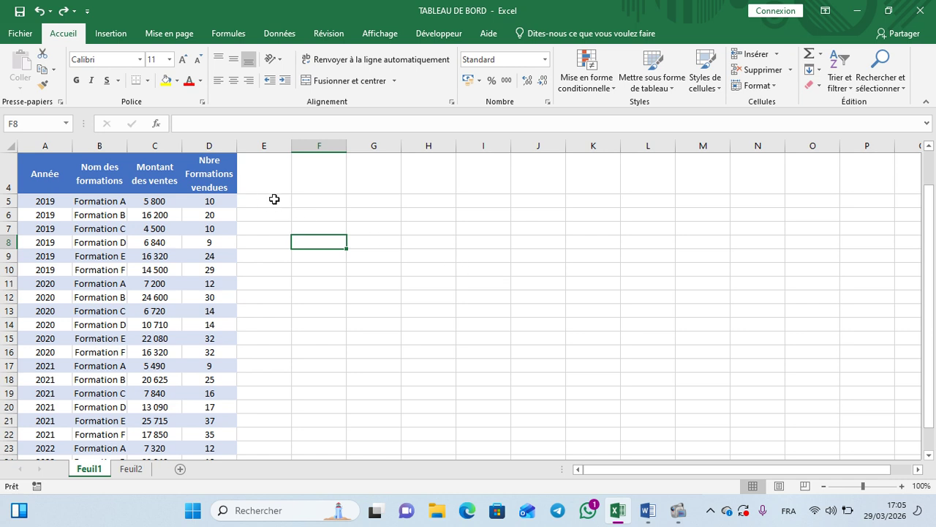
pyautogui.click(297, 199)
pyautogui.click(268, 199)
pyautogui.click(332, 200)
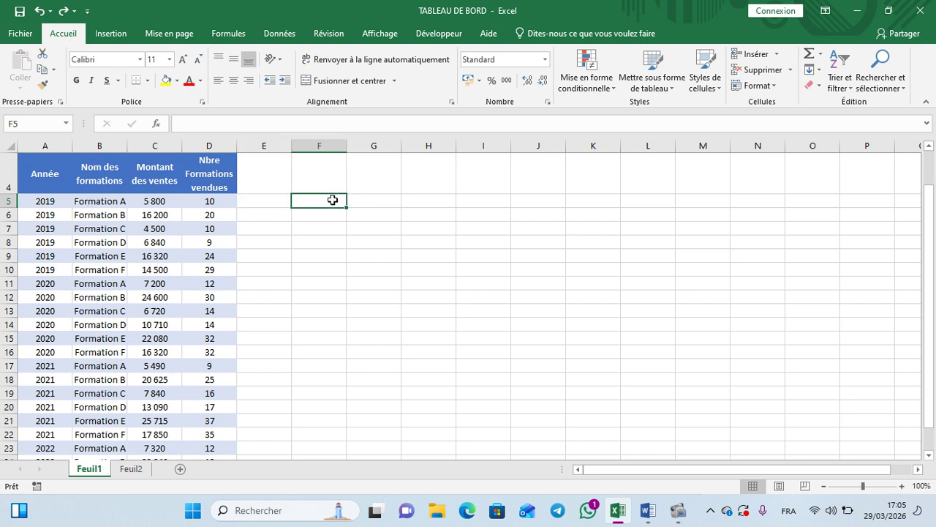
pyautogui.click(420, 203)
pyautogui.click(549, 202)
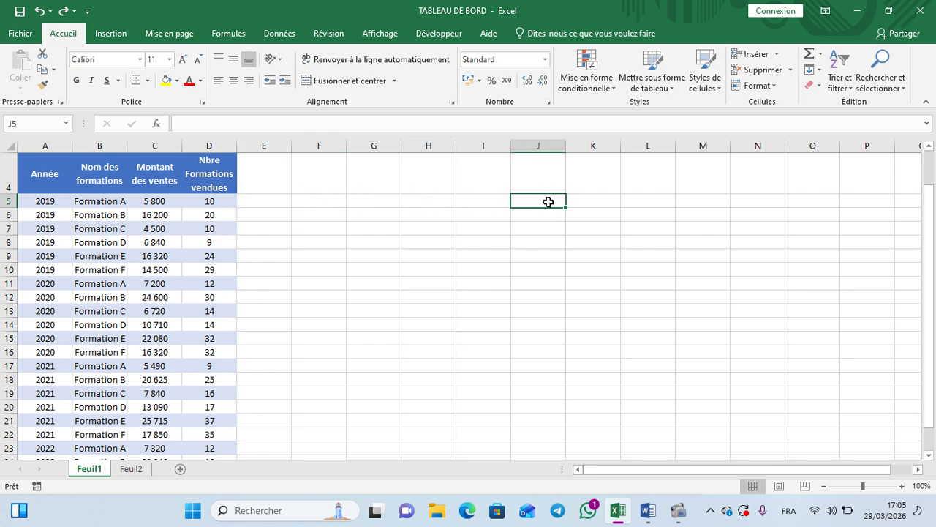
pyautogui.click(648, 204)
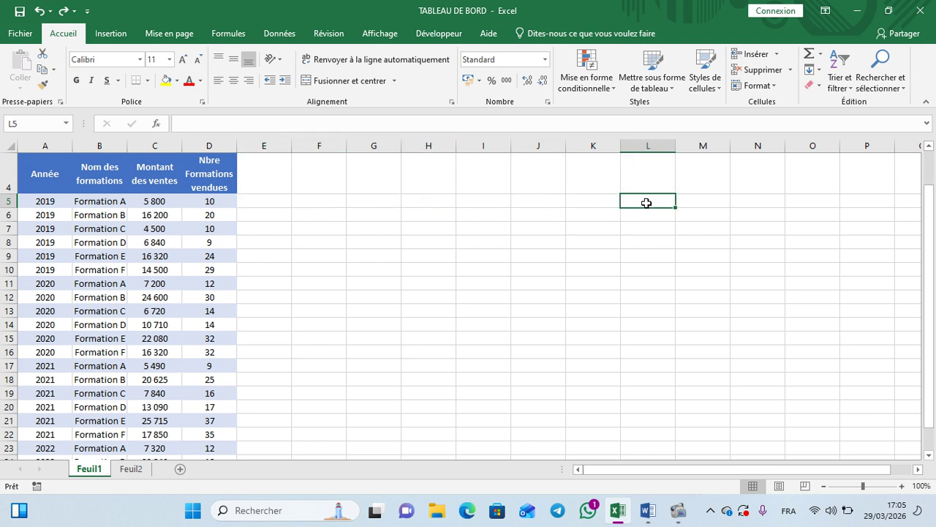
pyautogui.click(701, 217)
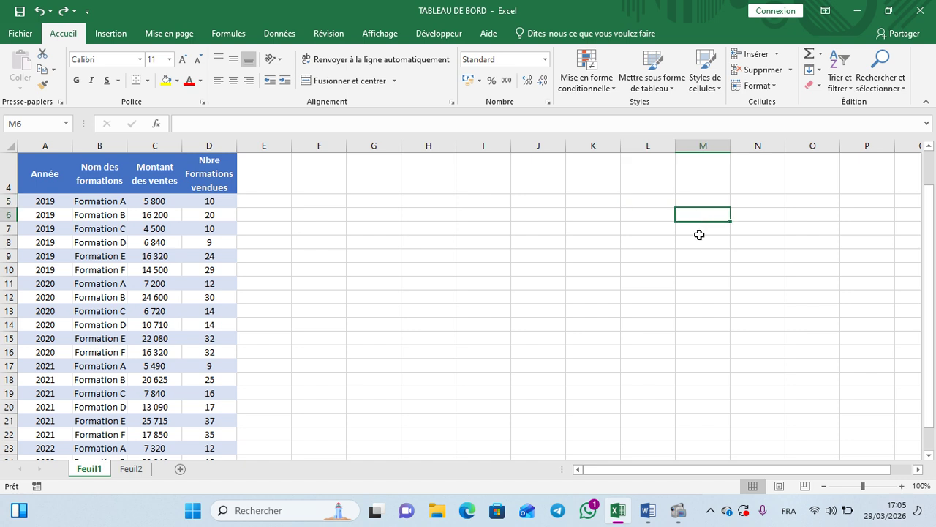
pyautogui.click(699, 234)
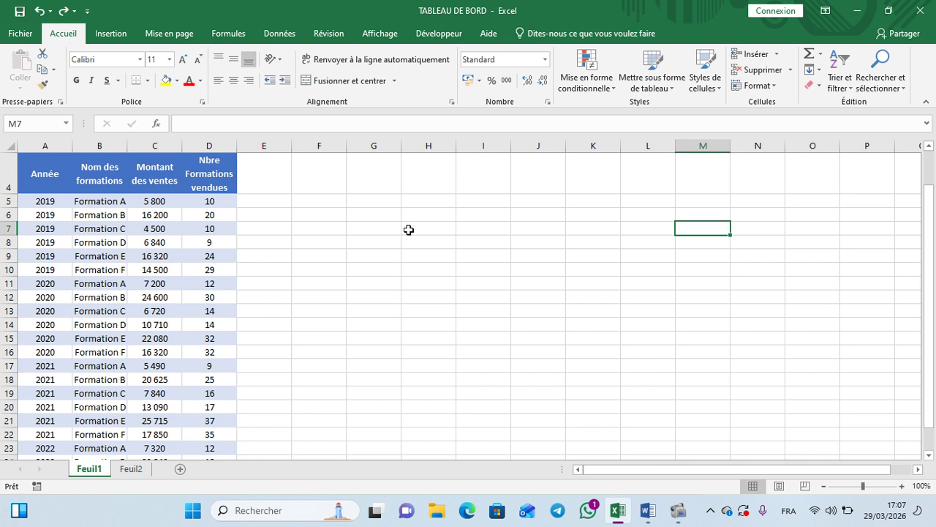
# Convert the sales data range A4:D27 into a table with headers and reduce the height of its header row.
pyautogui.click(80, 212)
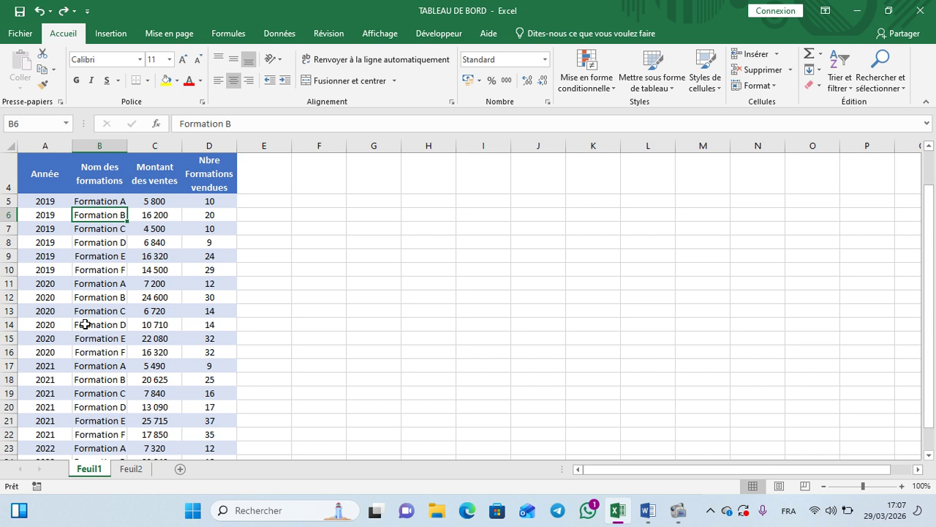
pyautogui.click(111, 271)
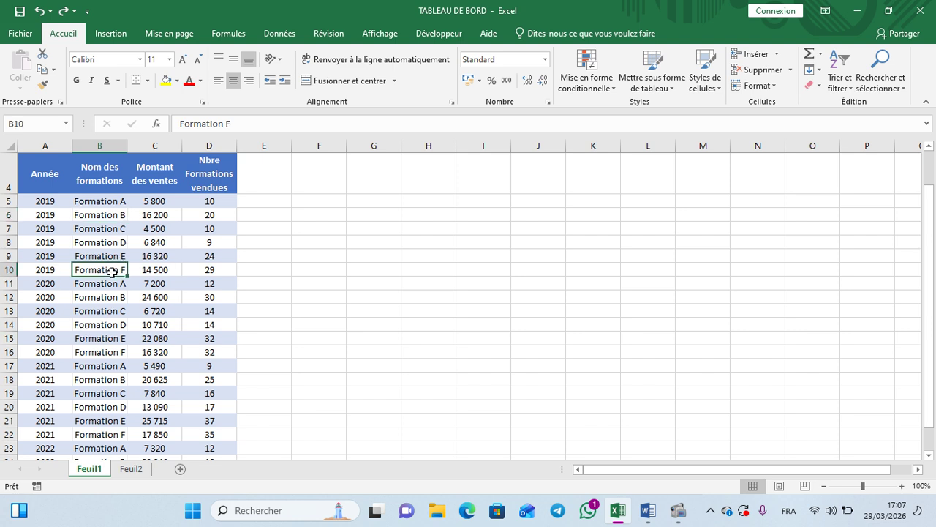
pyautogui.hotkey('ctrl', 'l')
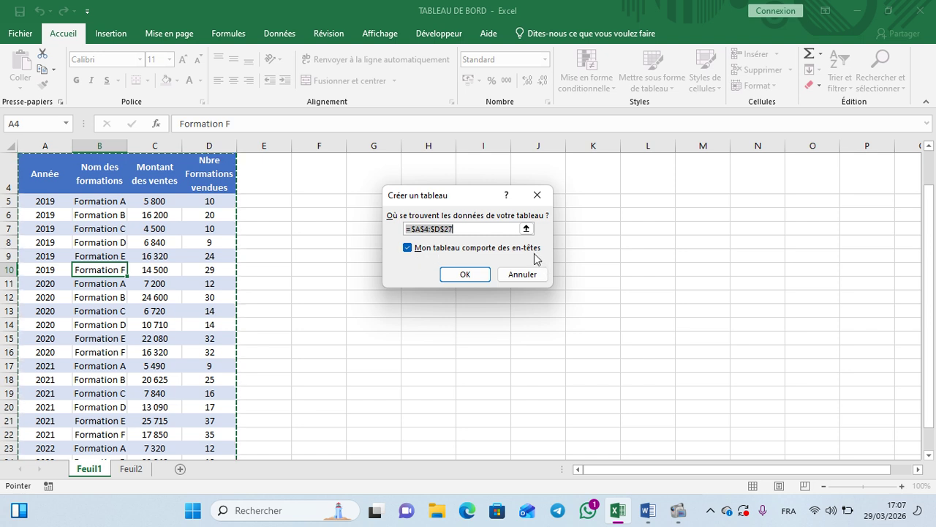
pyautogui.click(463, 273)
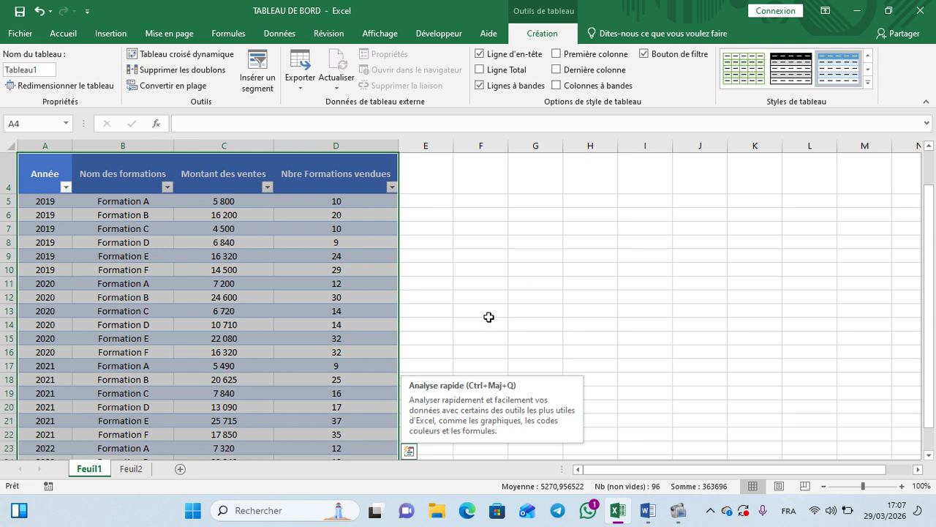
pyautogui.click(284, 311)
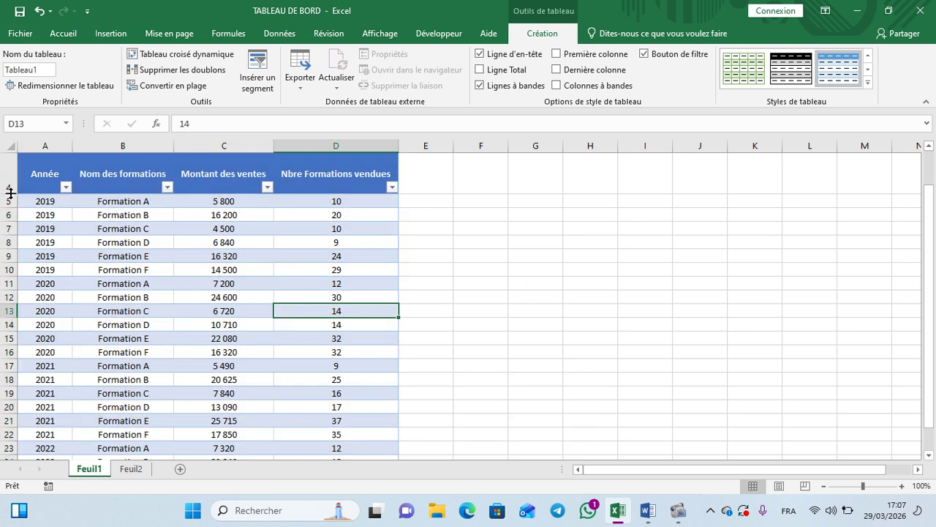
pyautogui.moveTo(11, 193)
pyautogui.mouseDown()
pyautogui.moveTo(10, 169)
pyautogui.moveTo(11, 177)
pyautogui.mouseUp()
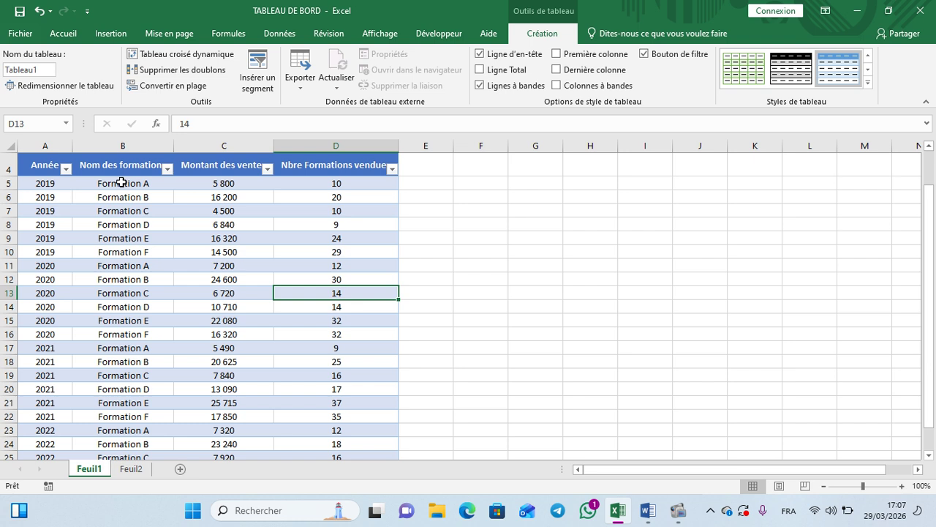
# Clear the contents of all the year cells in the Année column, A5:A27.
pyautogui.click(45, 185)
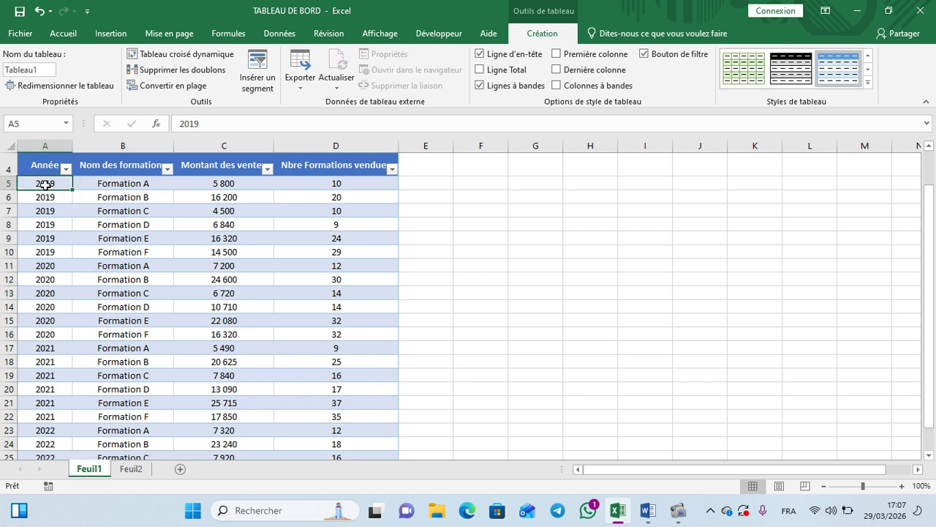
pyautogui.moveTo(45, 185); pyautogui.dragTo(45, 434)
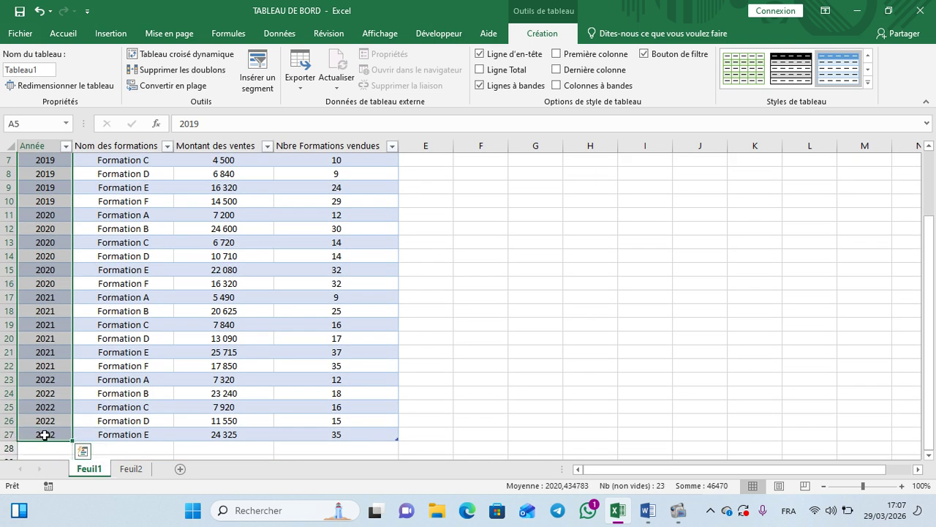
pyautogui.press('BackSpace')
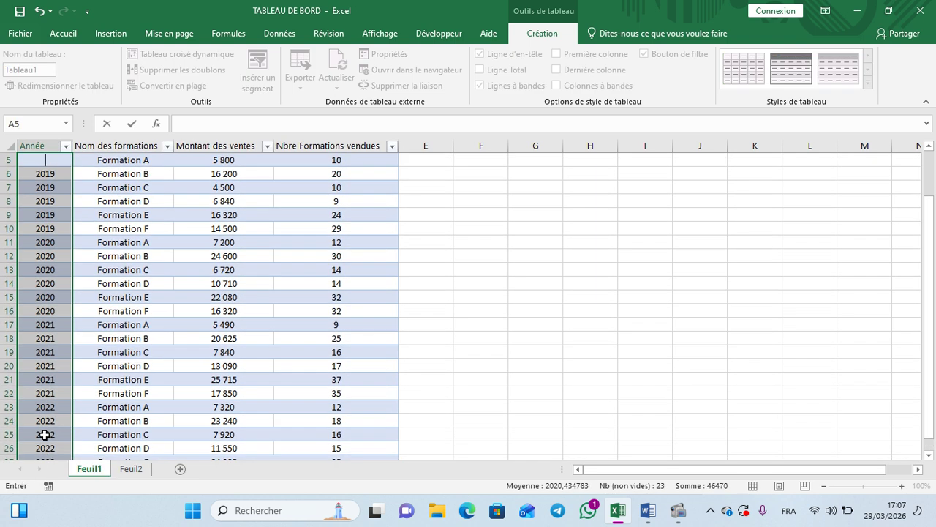
pyautogui.rightClick(40, 297)
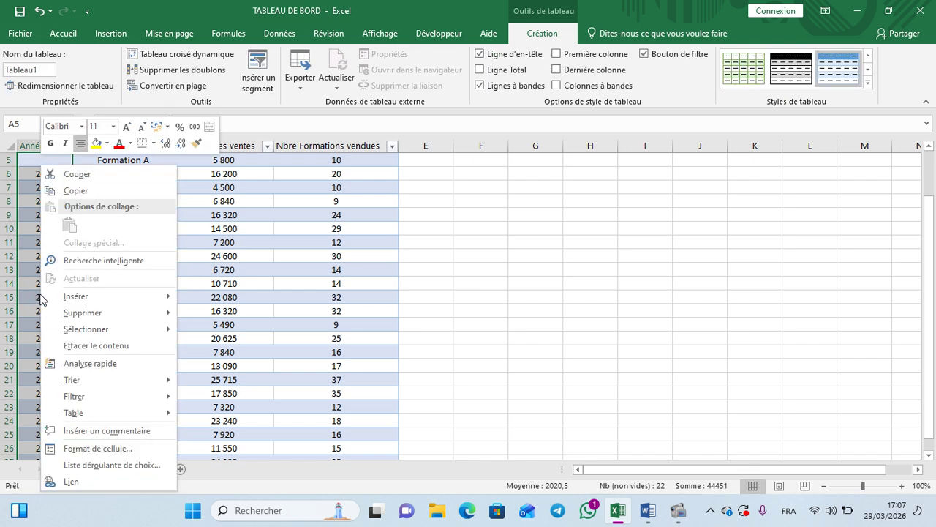
pyautogui.click(96, 345)
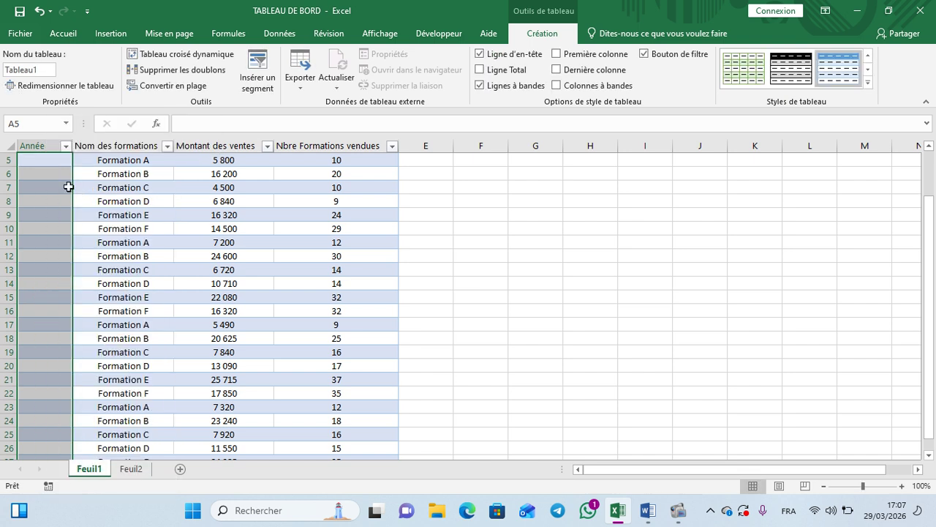
# Enter the year 2020 in cells A5 to A9 of the Année column.
pyautogui.click(45, 164)
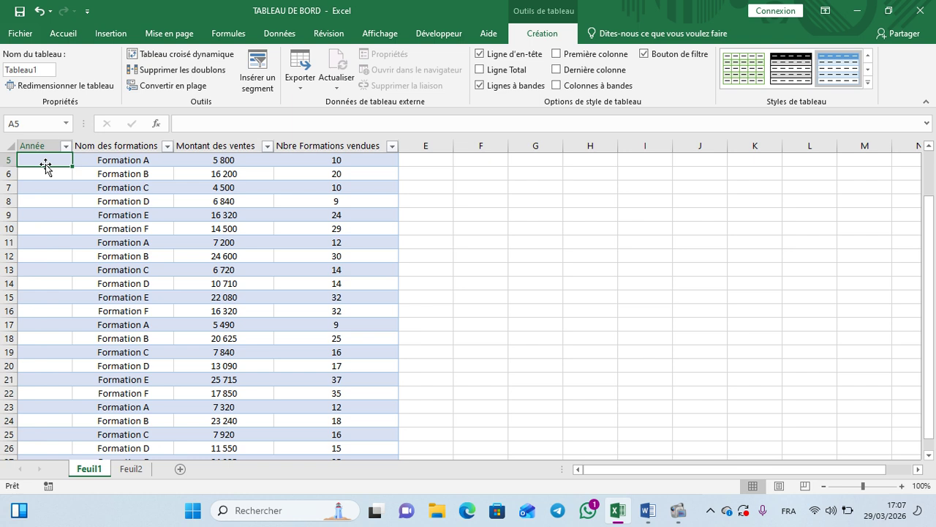
pyautogui.doubleClick(45, 164)
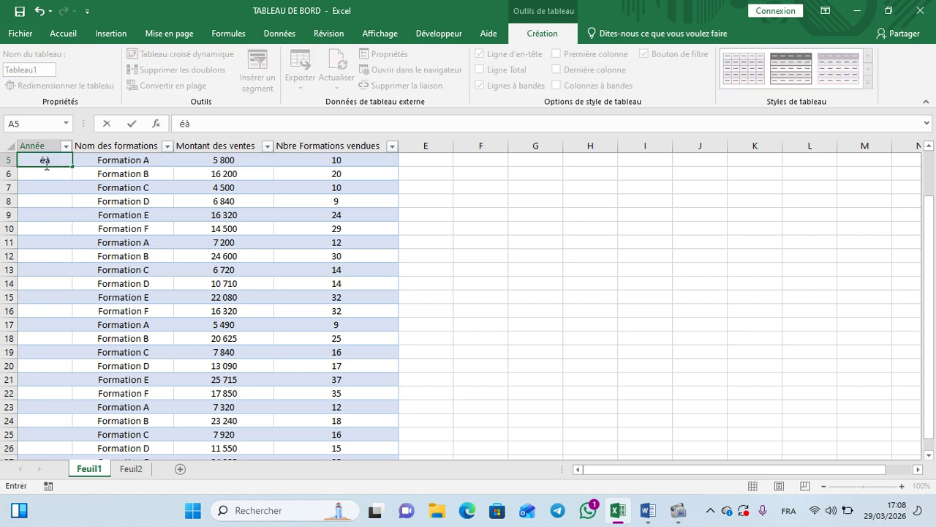
pyautogui.write('2020')
pyautogui.press('Return')
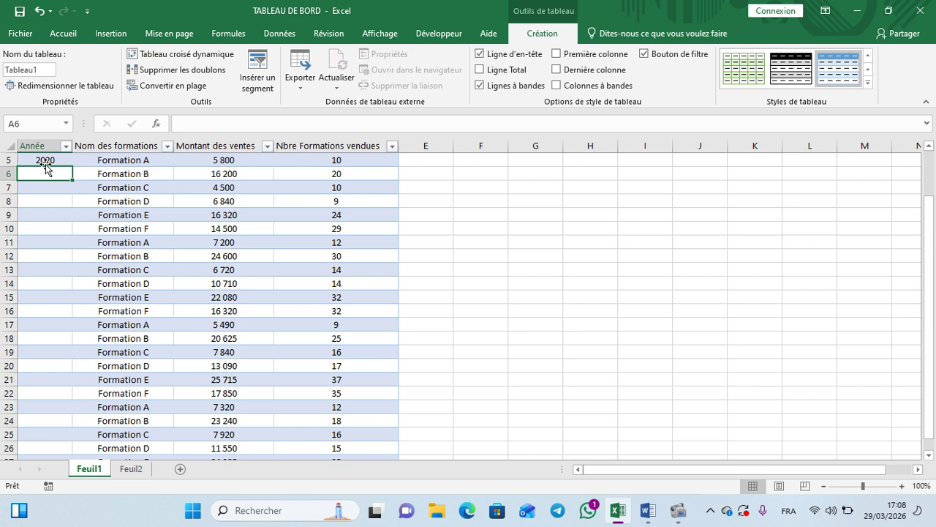
pyautogui.write('2020')
pyautogui.press('Return')
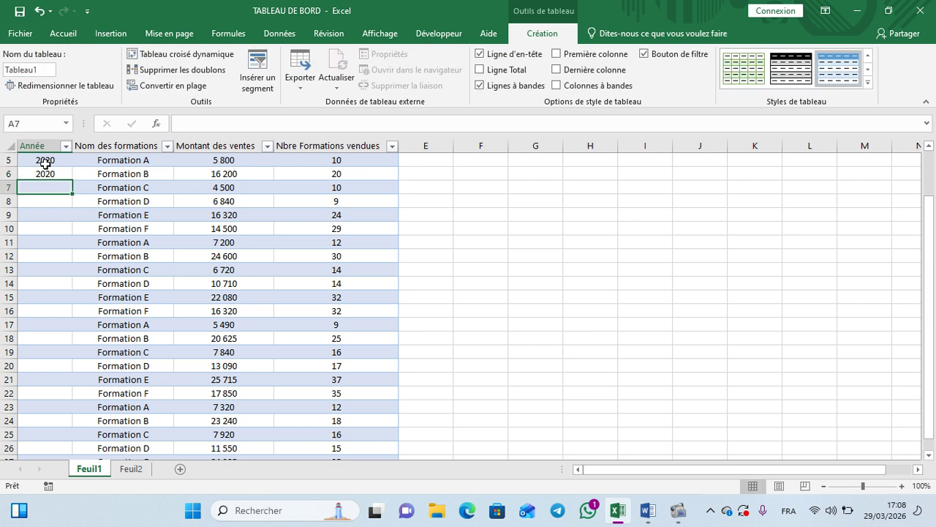
pyautogui.write('2020')
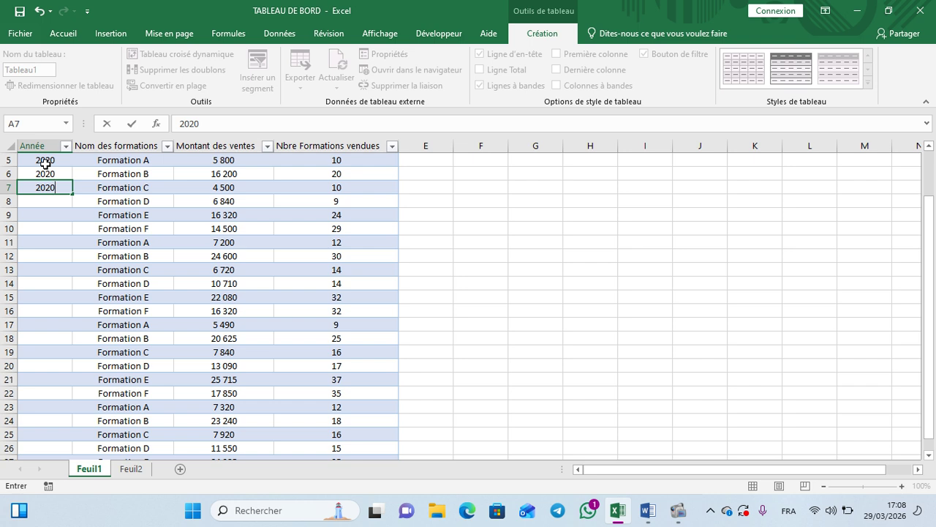
pyautogui.press('Return')
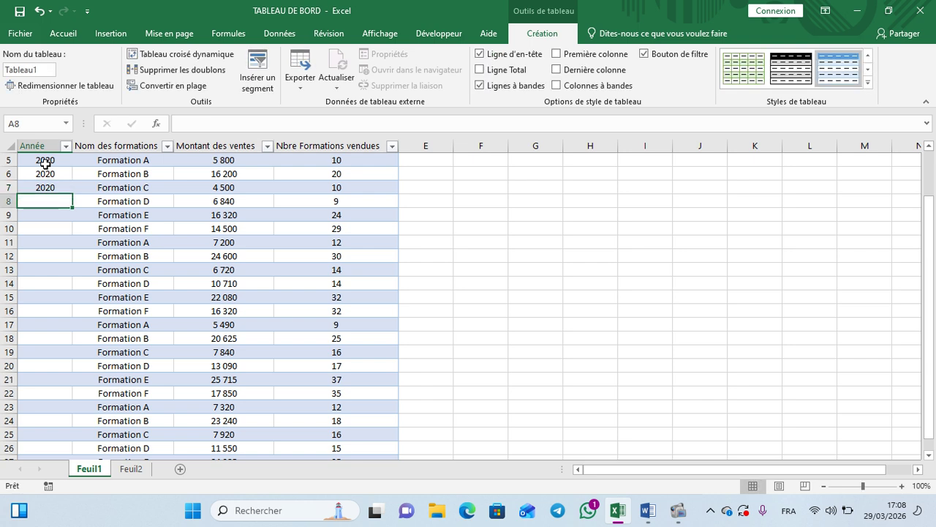
pyautogui.write('2020')
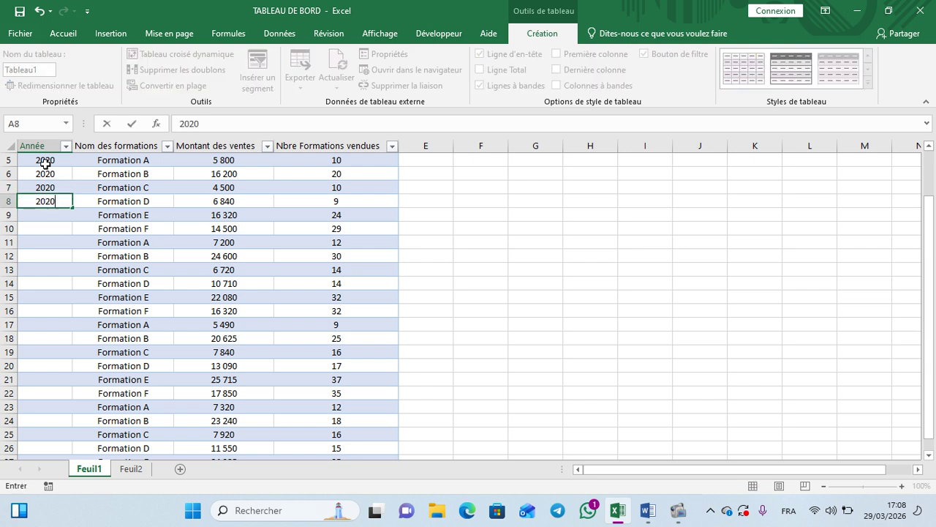
pyautogui.press('Return')
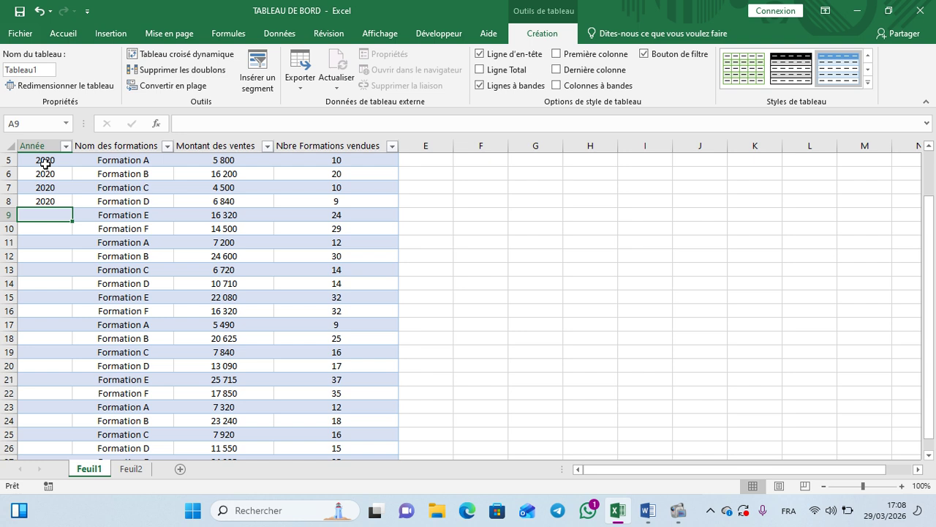
pyautogui.write('2020')
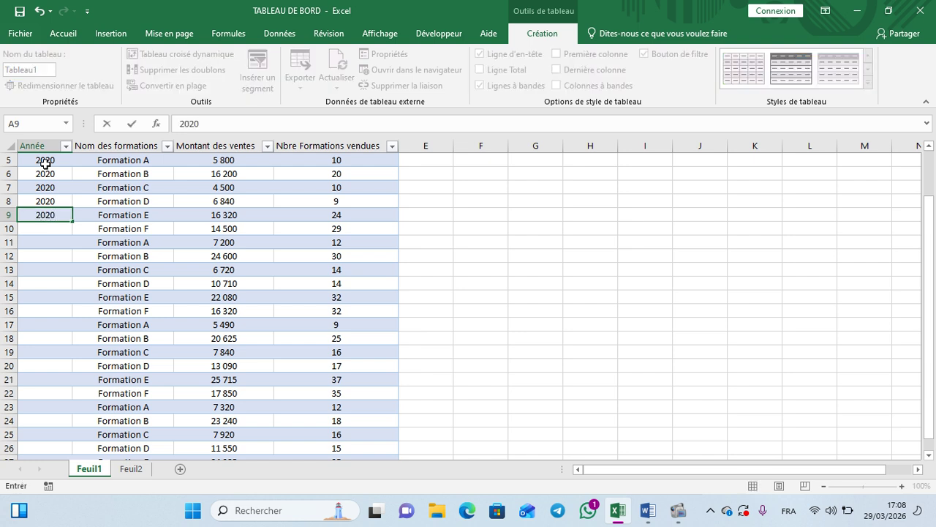
pyautogui.press('Return')
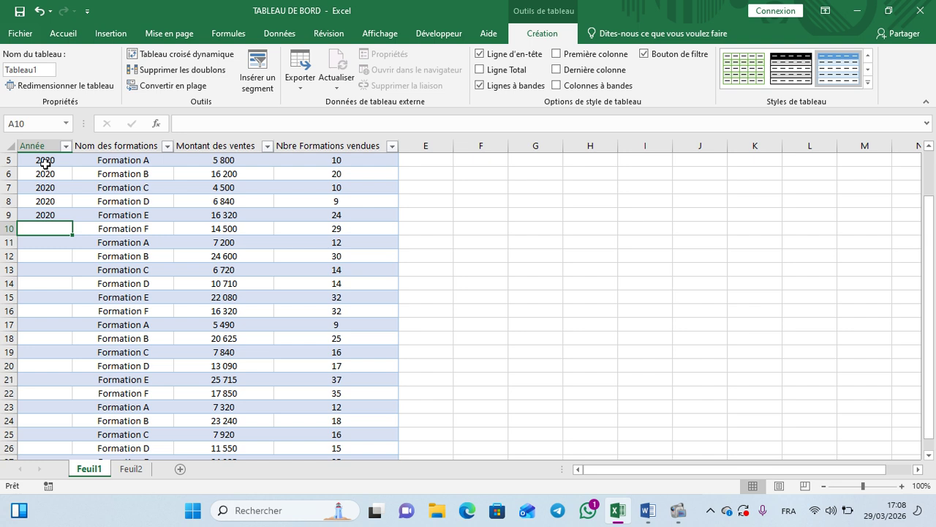
# Enter the year 2021 in cells A10 to A14 of the Année column.
pyautogui.write('2021')
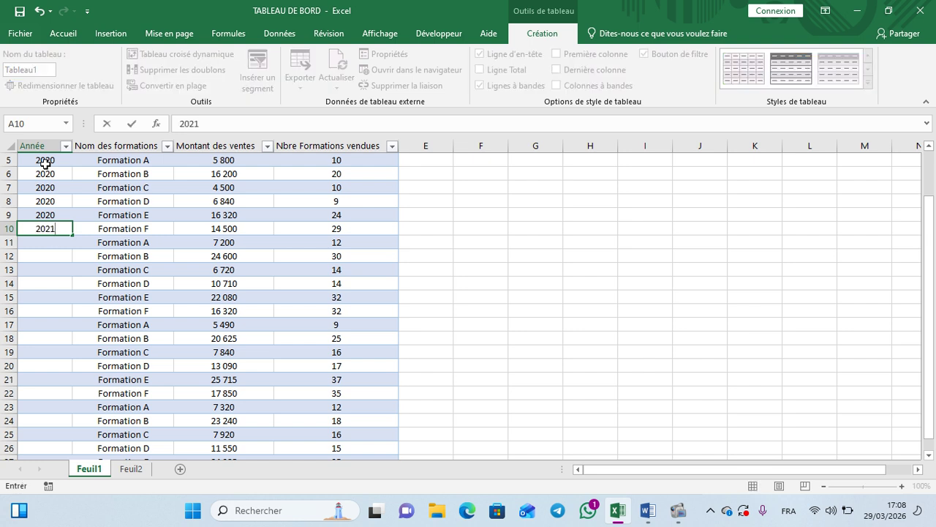
pyautogui.press('Return')
pyautogui.write('2021')
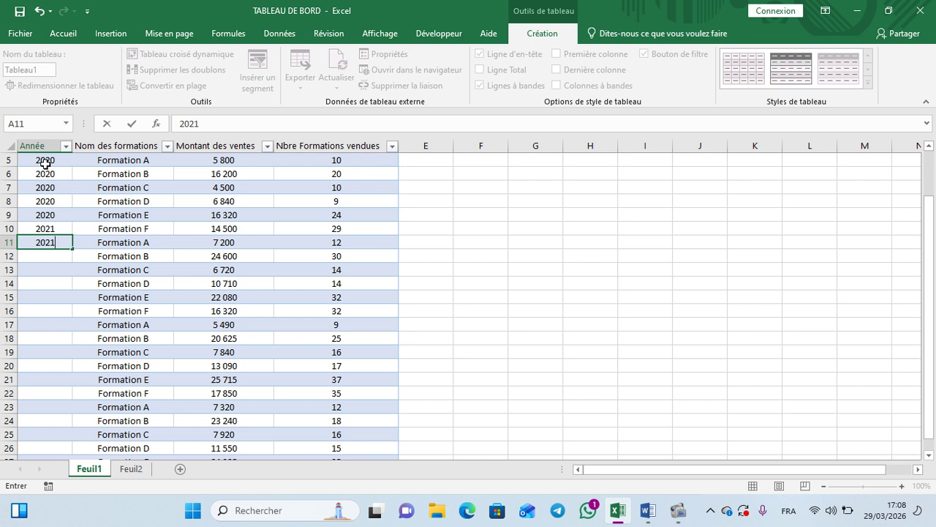
pyautogui.press('Return')
pyautogui.write('2')
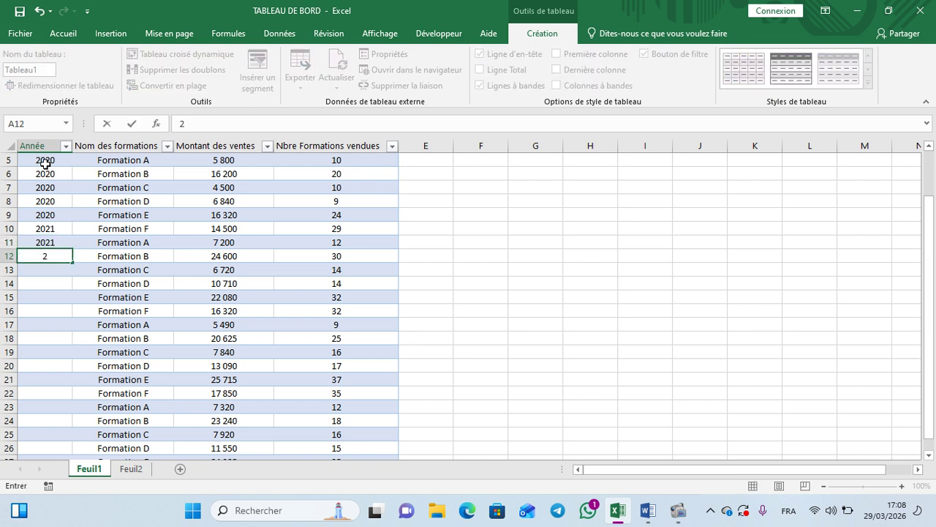
pyautogui.write('021')
pyautogui.press('Return')
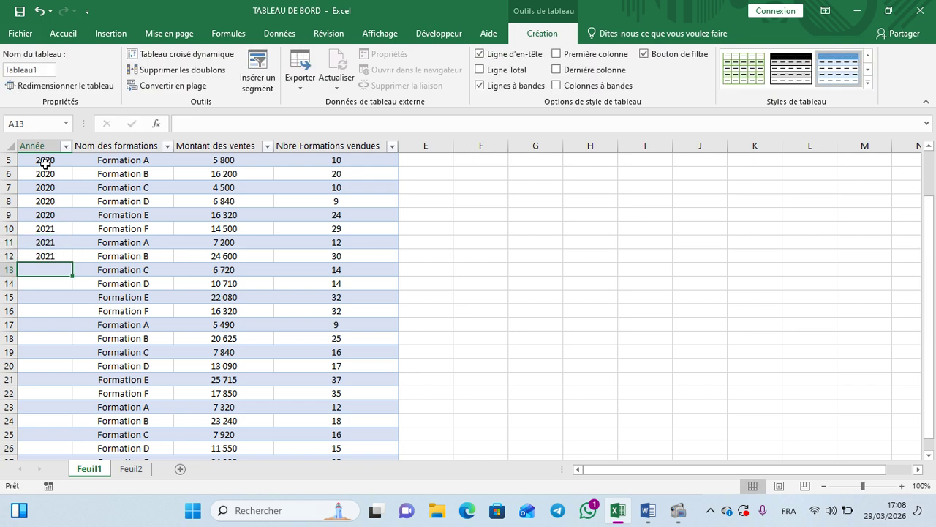
pyautogui.write('20')
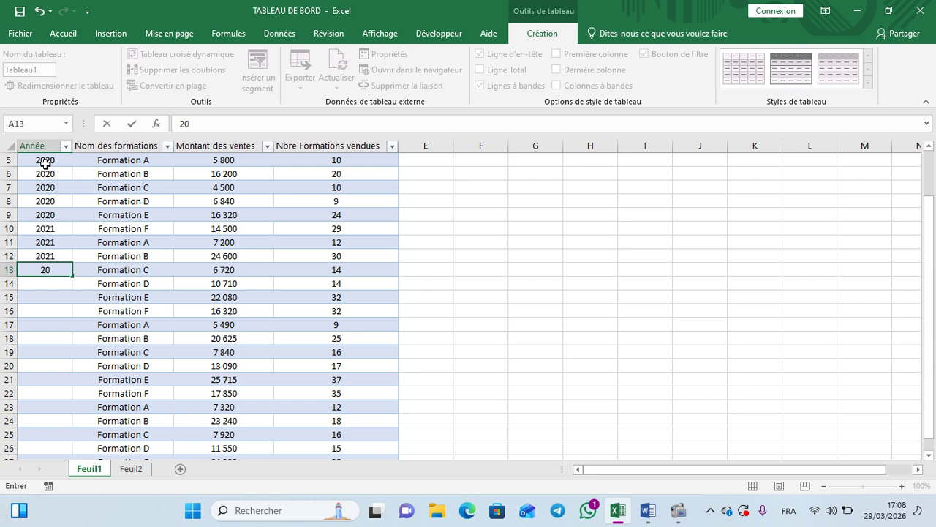
pyautogui.write('21')
pyautogui.press('Return')
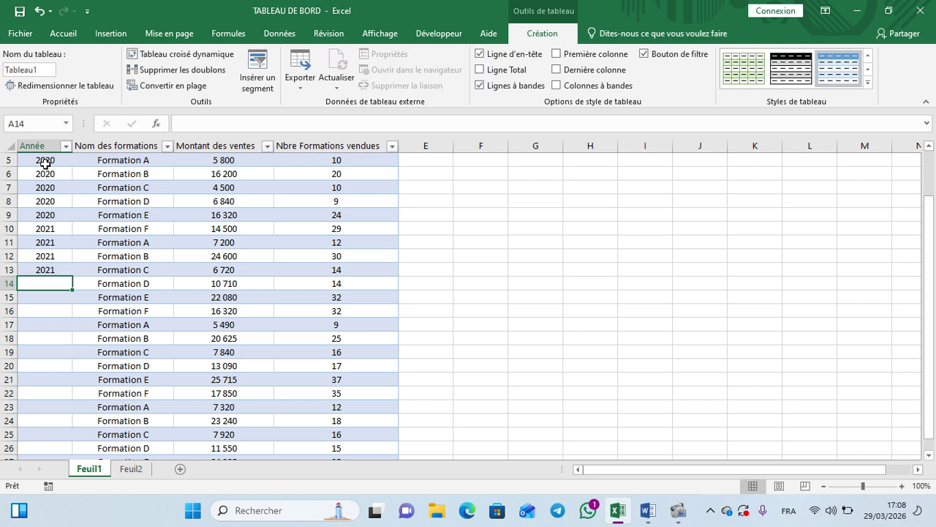
pyautogui.write('2021')
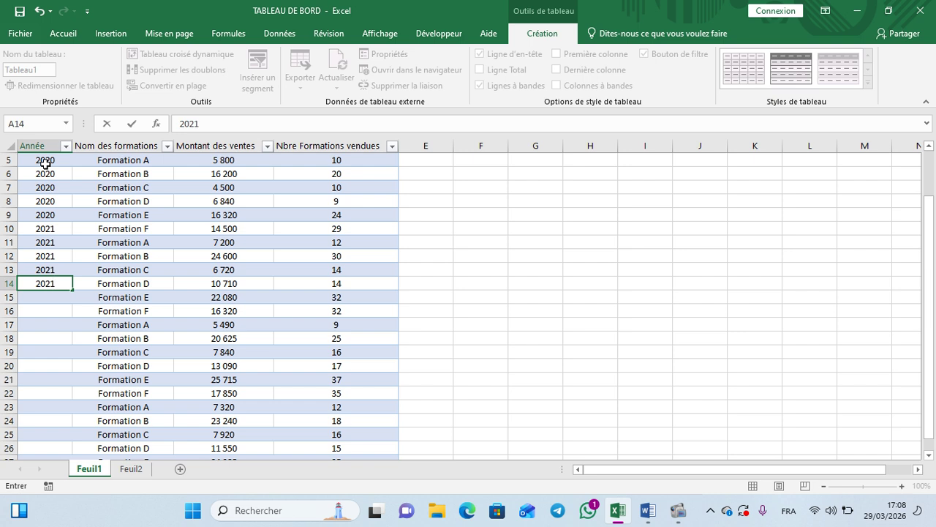
pyautogui.press('Return')
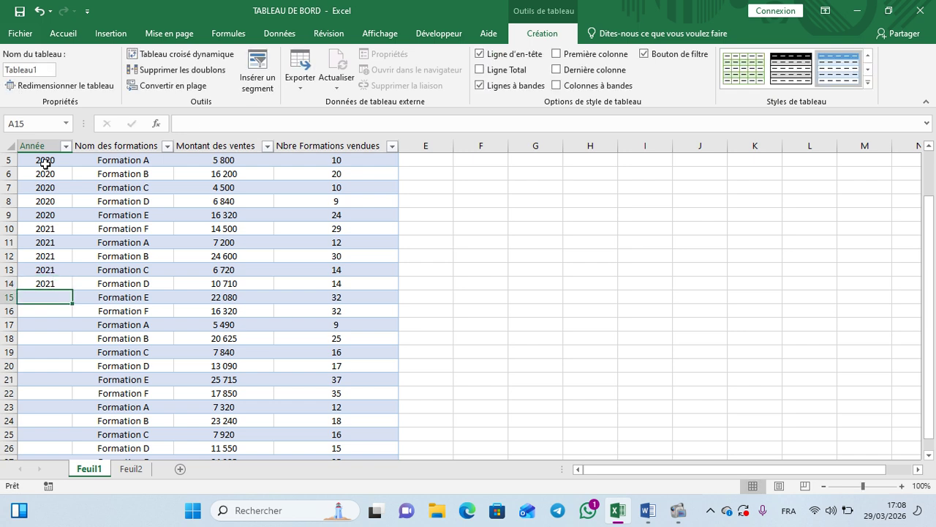
# Enter the year 2022 in cells A15 to A19 of the Année column.
pyautogui.write('2022')
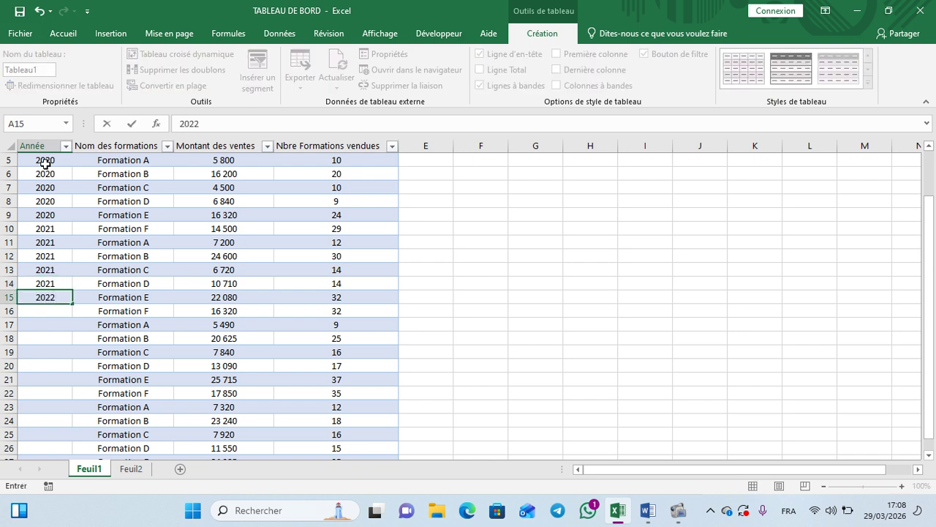
pyautogui.press('Return')
pyautogui.write('2022')
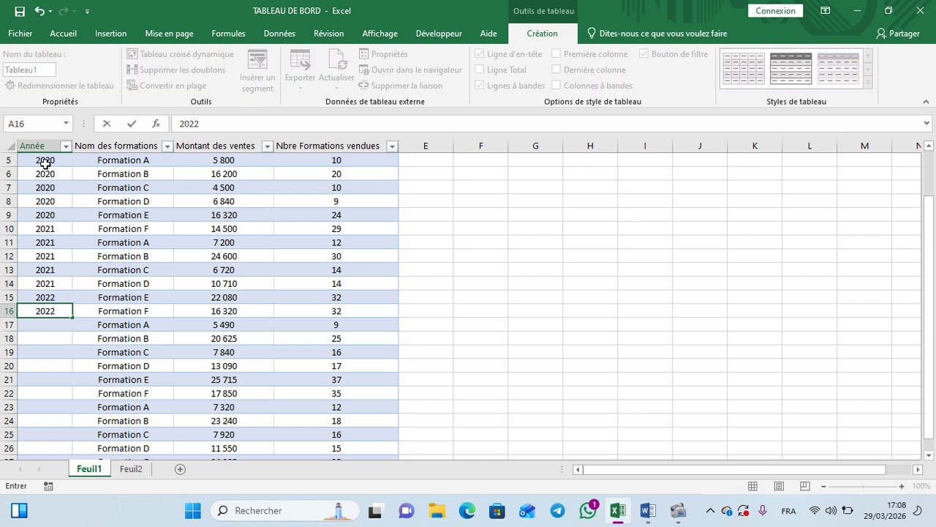
pyautogui.press('Return')
pyautogui.write('2022')
pyautogui.press('Return')
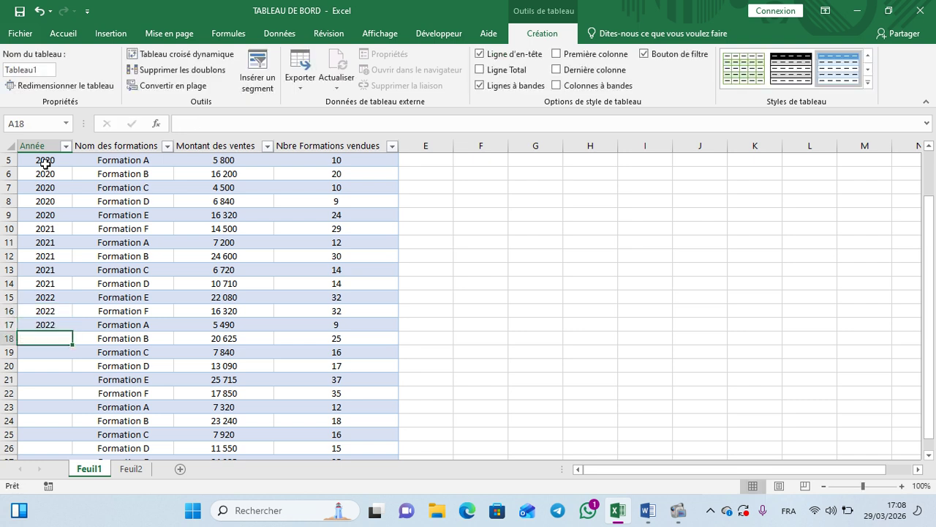
pyautogui.write('2022')
pyautogui.press('Return')
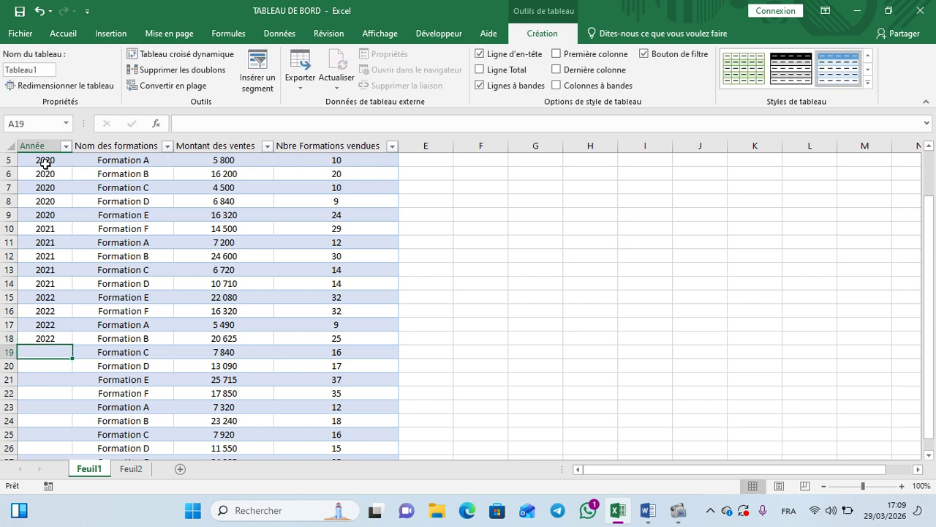
pyautogui.write('2022')
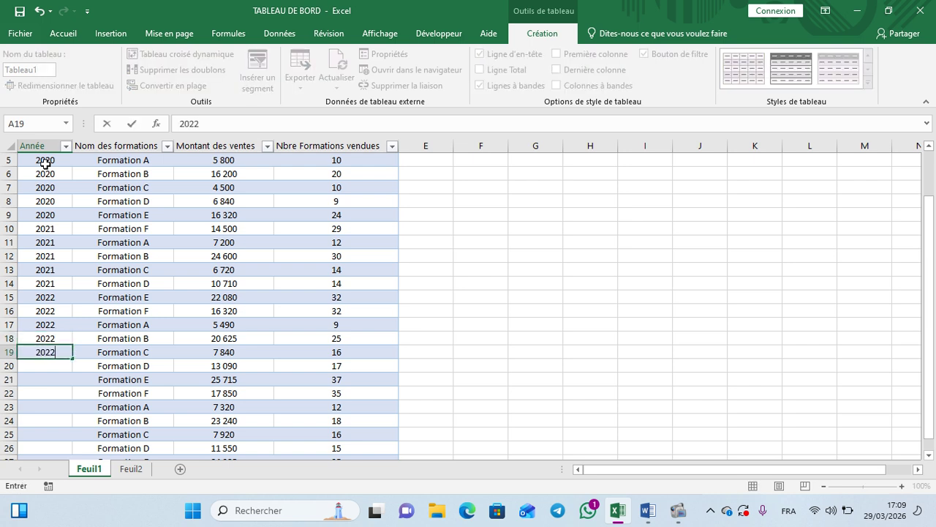
pyautogui.press('Return')
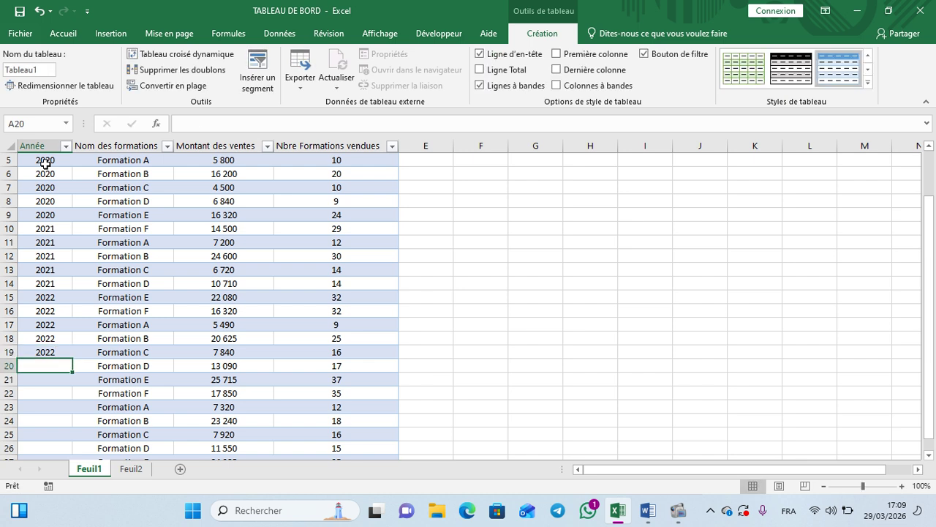
# Enter the year 2023 in cells A20 to A24 of the Année column.
pyautogui.write('2023')
pyautogui.press('Return')
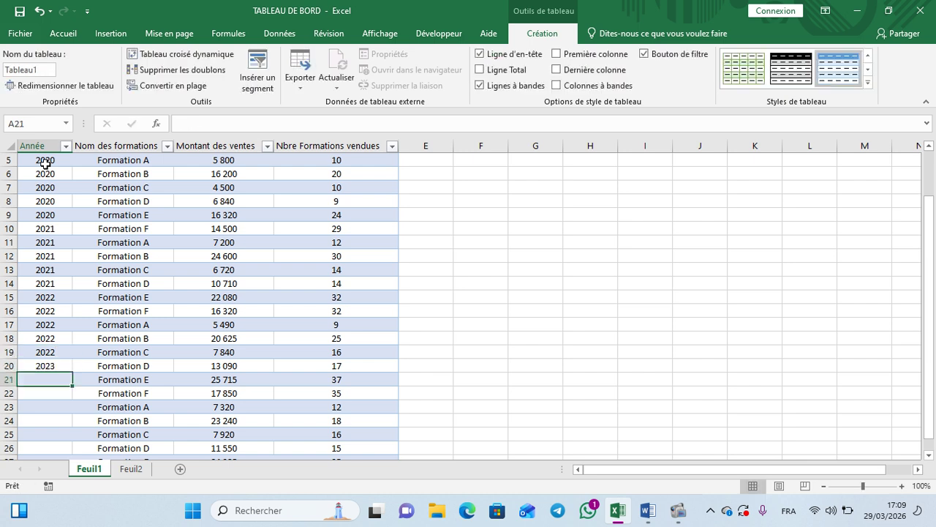
pyautogui.write('2023')
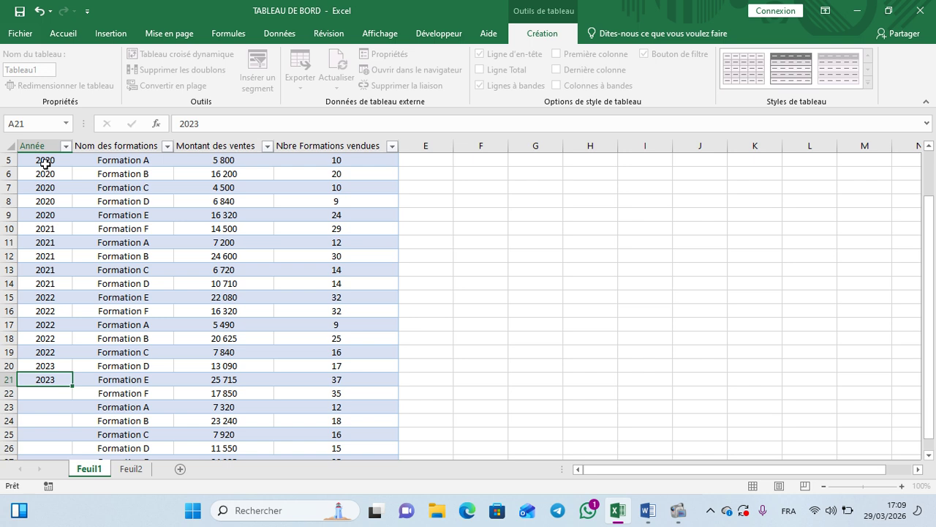
pyautogui.press('Return')
pyautogui.write('2023')
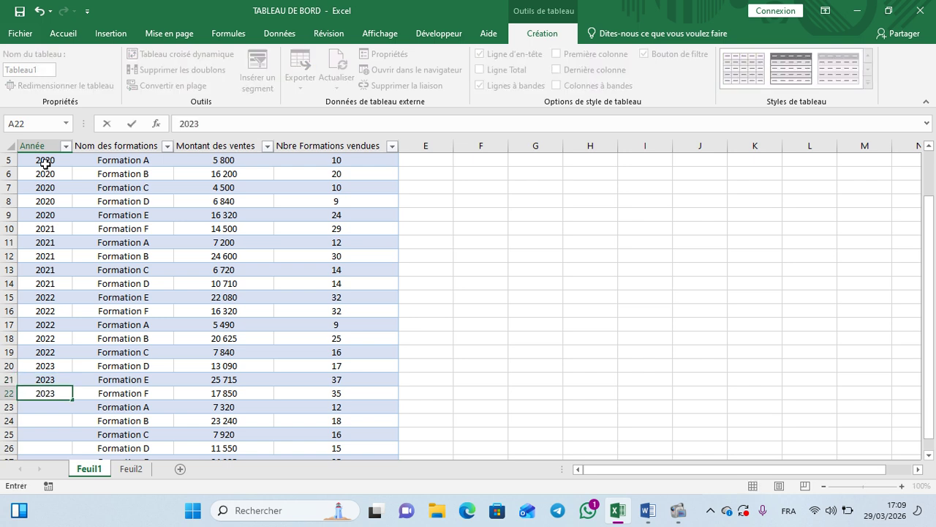
pyautogui.press('Return')
pyautogui.write('2023')
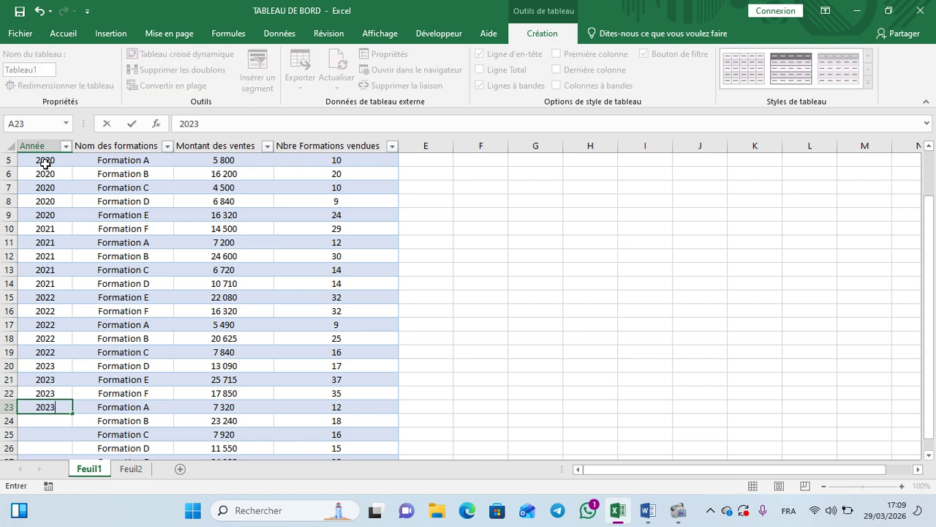
pyautogui.press('Return')
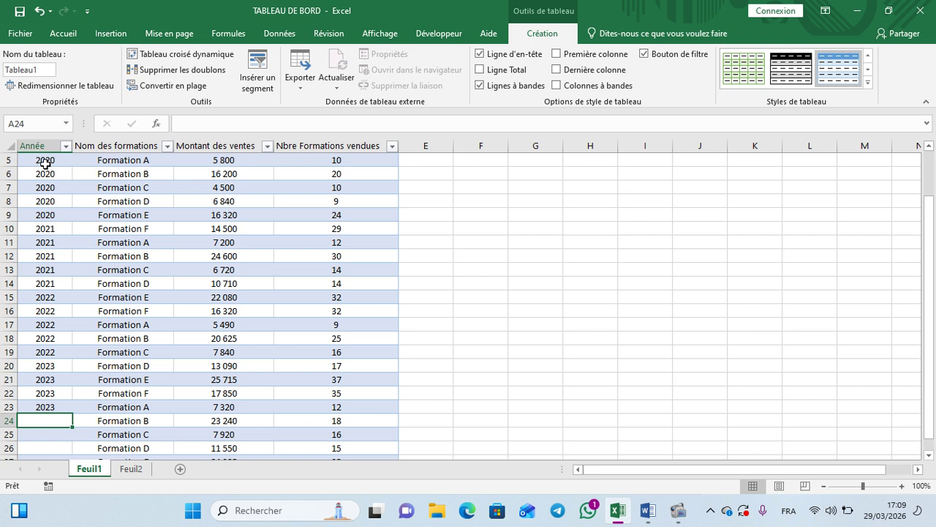
pyautogui.write('2023')
pyautogui.press('Return')
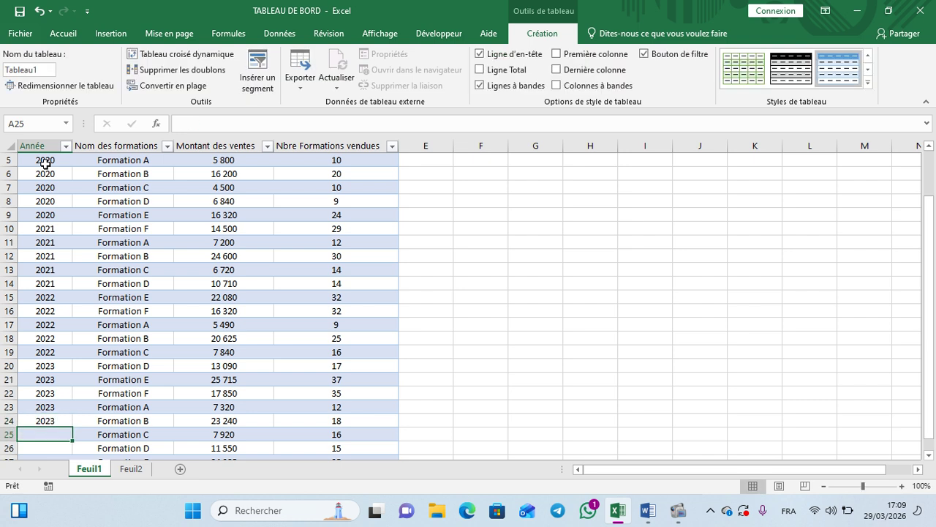
# Enter the year 2024 in cells A25 to A28, extending the table by one row.
pyautogui.write('2024')
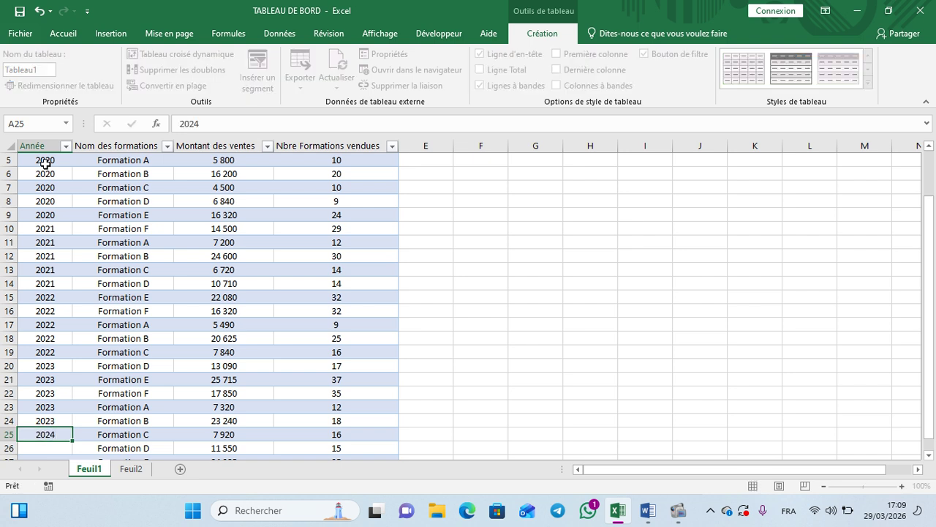
pyautogui.press('Return')
pyautogui.write('2024')
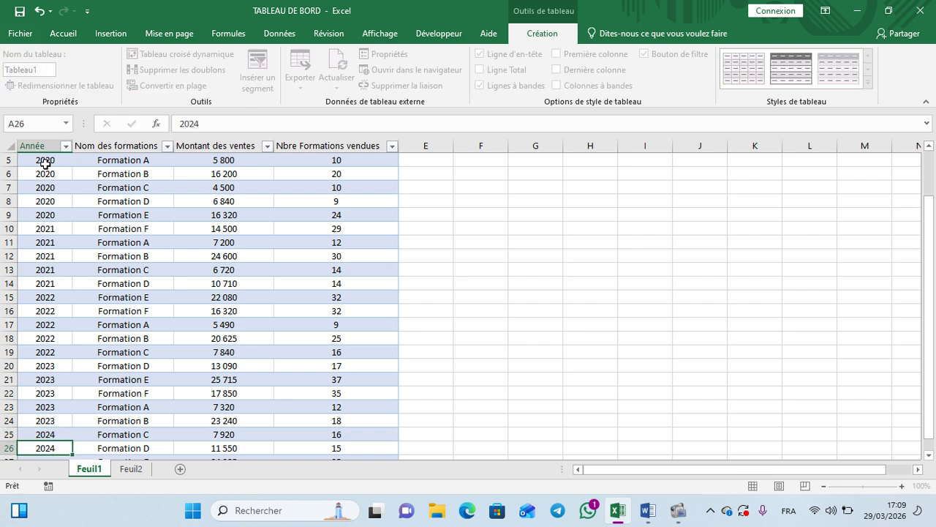
pyautogui.press('Return')
pyautogui.write('2024')
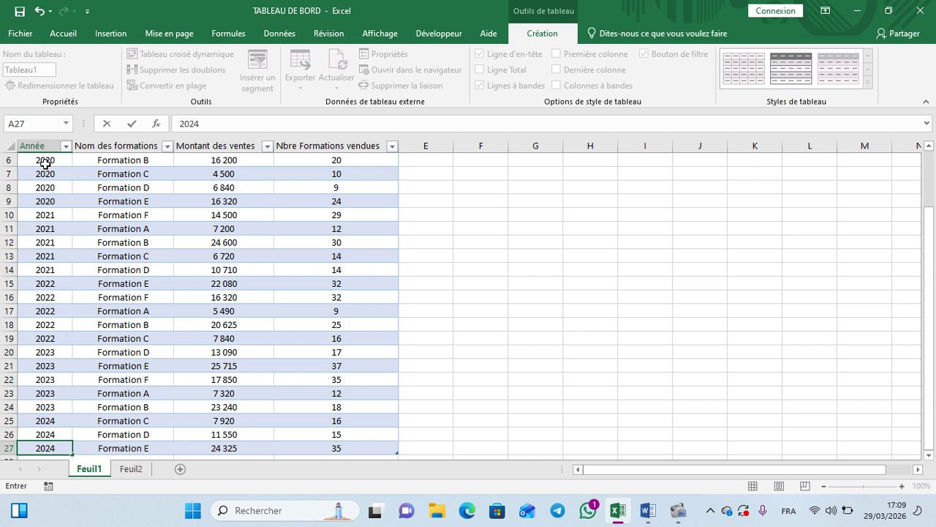
pyautogui.press('Return')
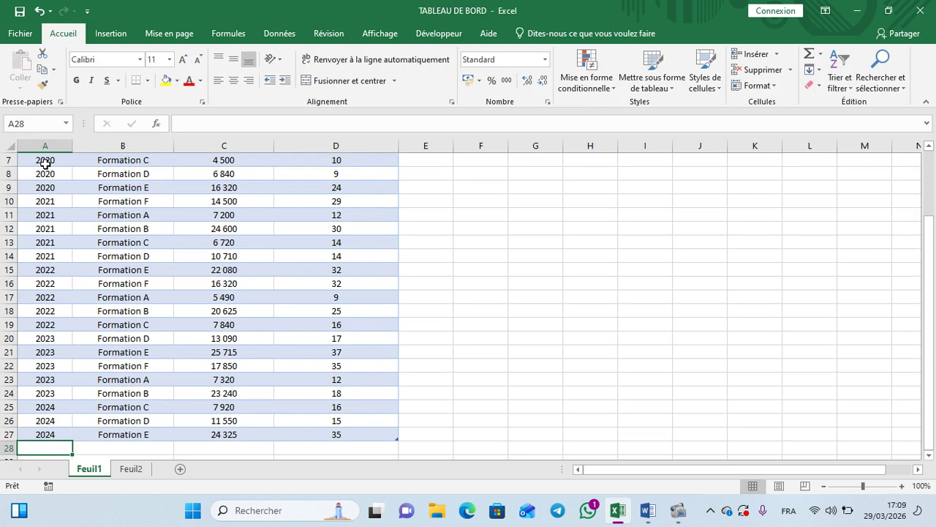
pyautogui.write('2024')
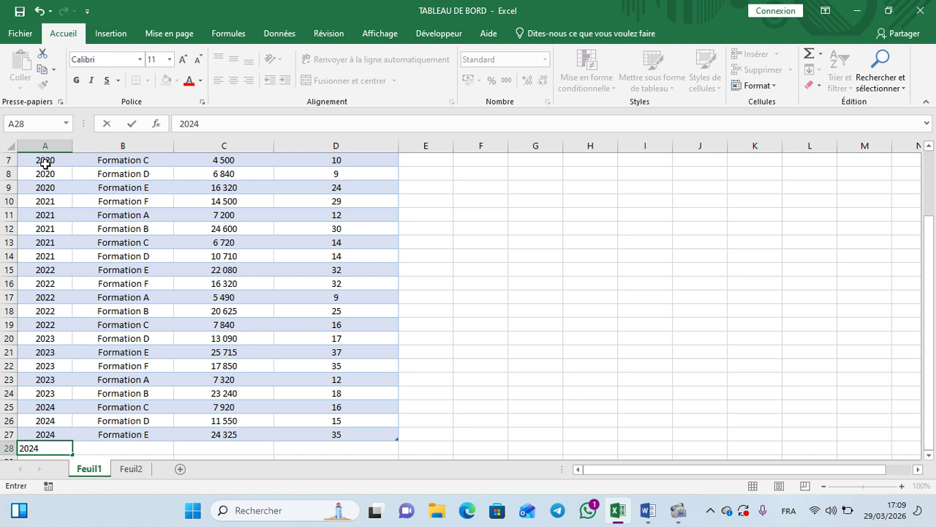
pyautogui.press('Tab')
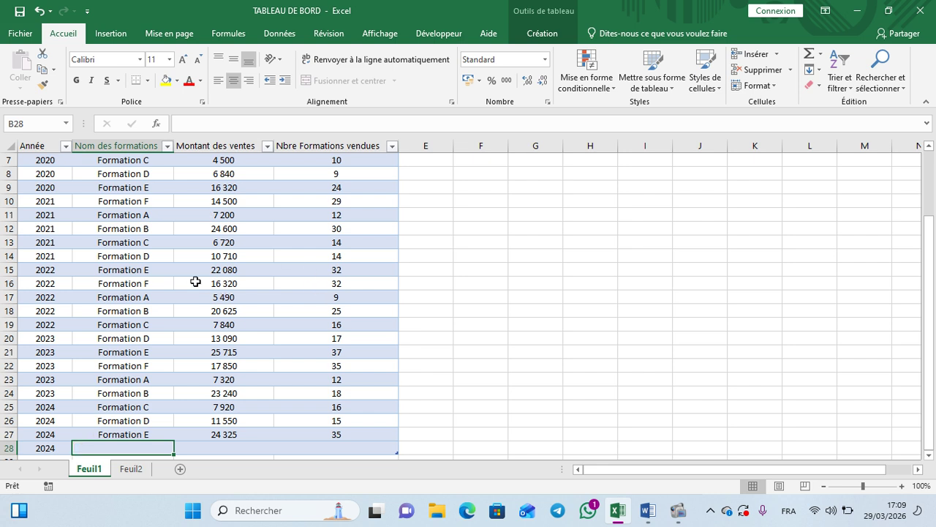
# Clear the contents of all the training names in the Nom des formations column, B5:B27.
pyautogui.scroll(-1, 196, 281)
pyautogui.scroll(3, 195, 281)
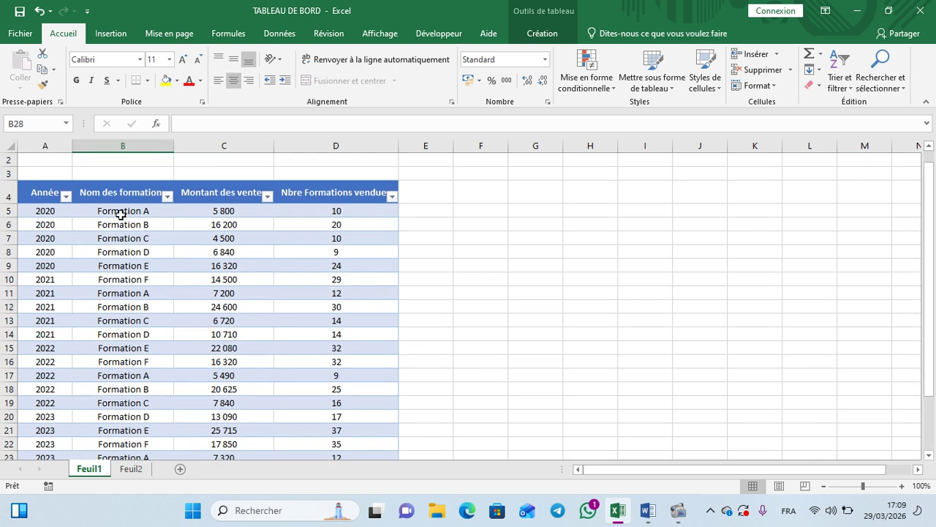
pyautogui.moveTo(118, 210); pyautogui.dragTo(128, 440)
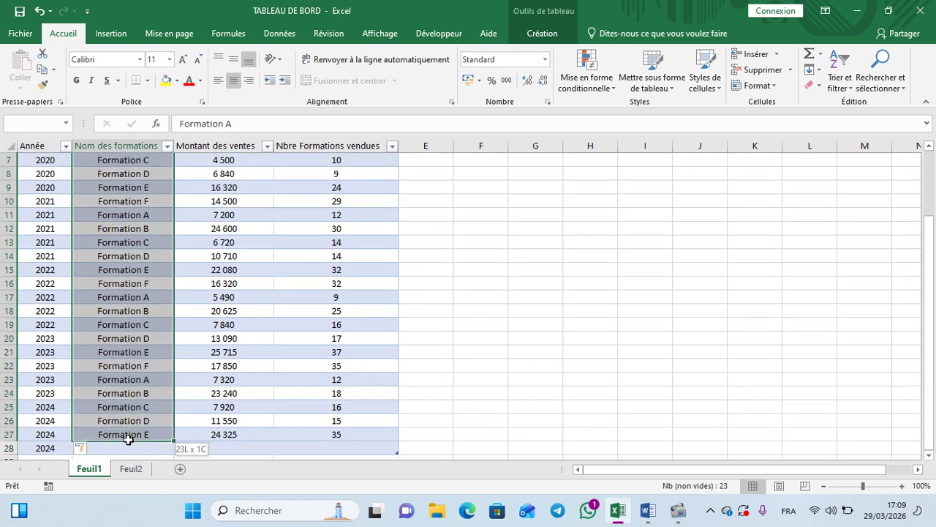
pyautogui.rightClick(126, 395)
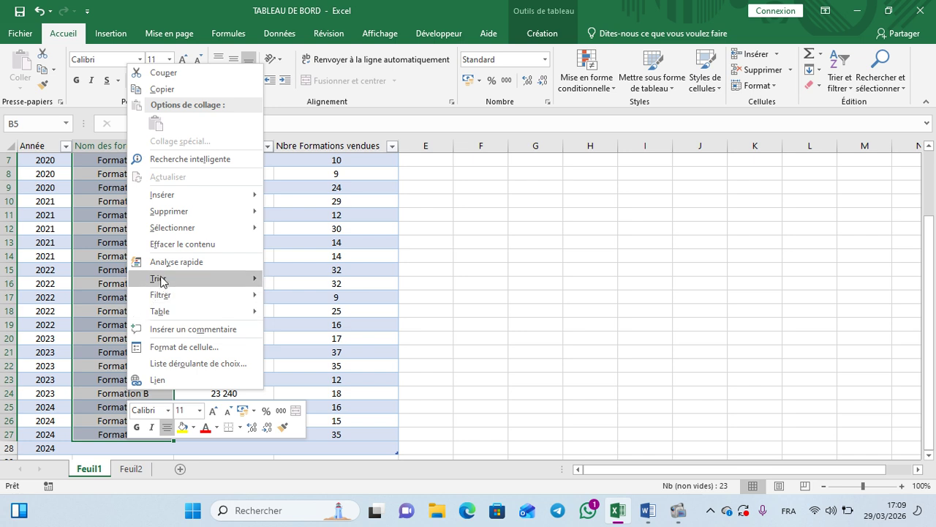
pyautogui.click(187, 243)
# Enter the training names EXCEL, DOUANE, LOGISTIQUE and TRADING in cells B5 to B8.
pyautogui.scroll(2, 154, 326)
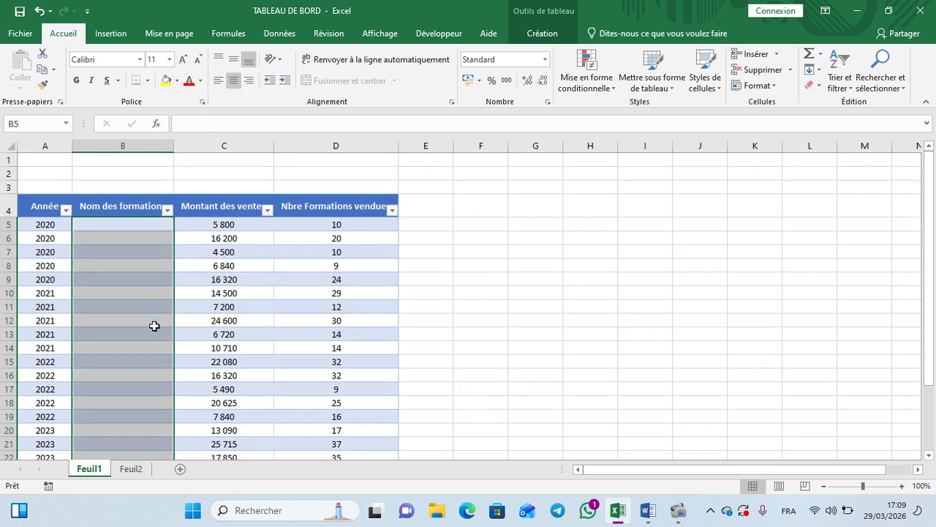
pyautogui.click(105, 223)
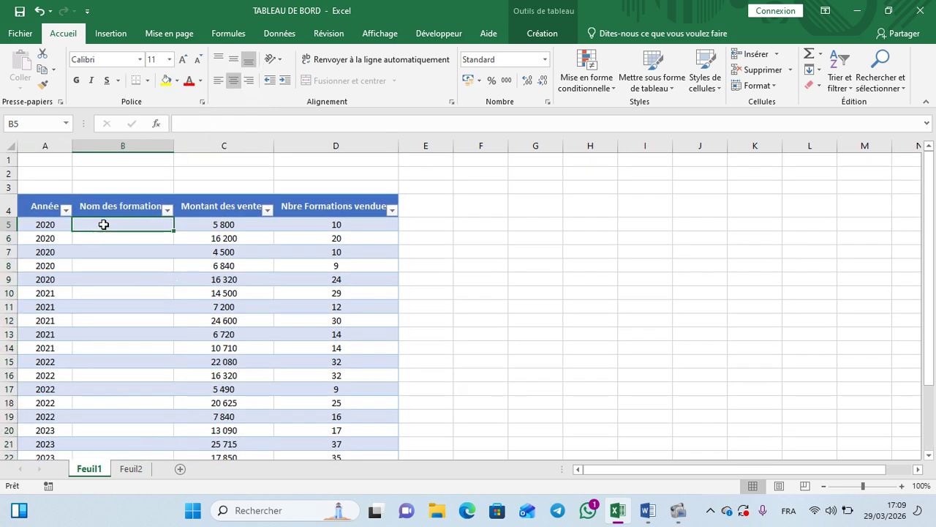
pyautogui.write('E')
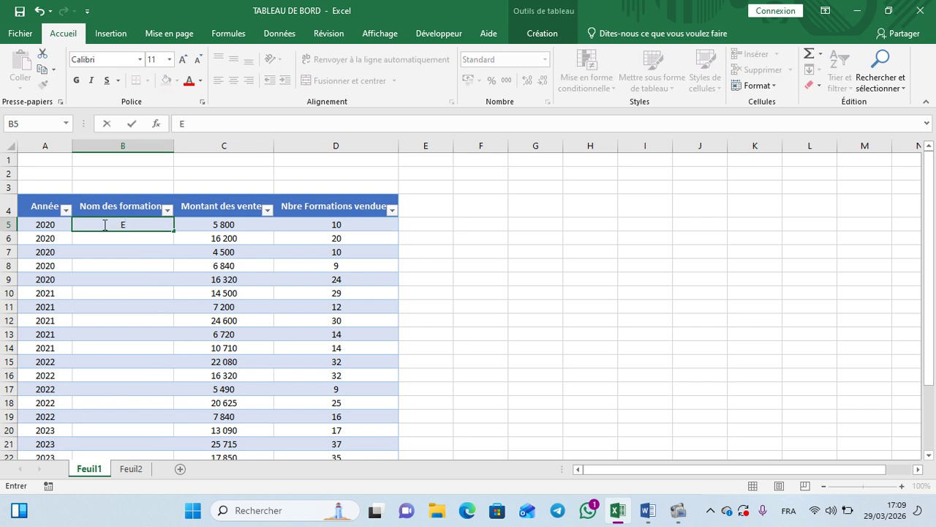
pyautogui.write('XCEL')
pyautogui.press('Return')
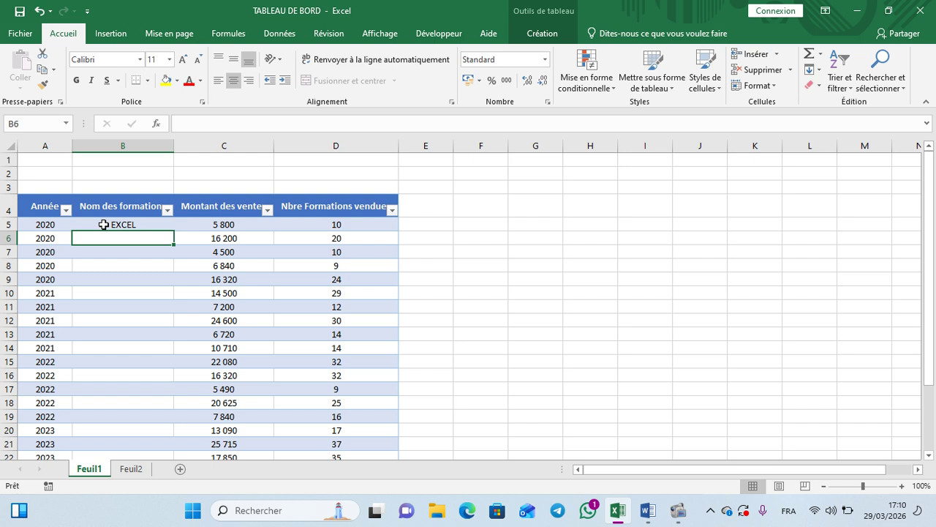
pyautogui.write('DOUANE')
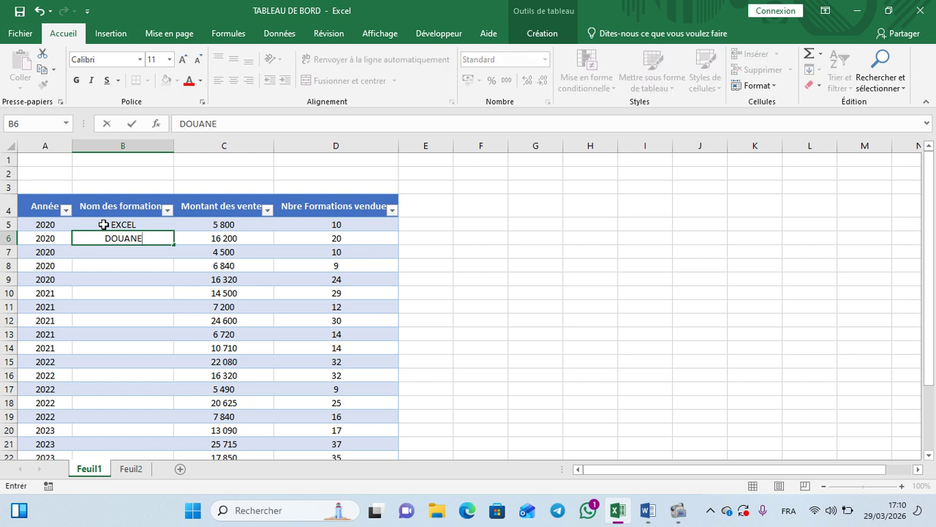
pyautogui.press('Return')
pyautogui.write('L')
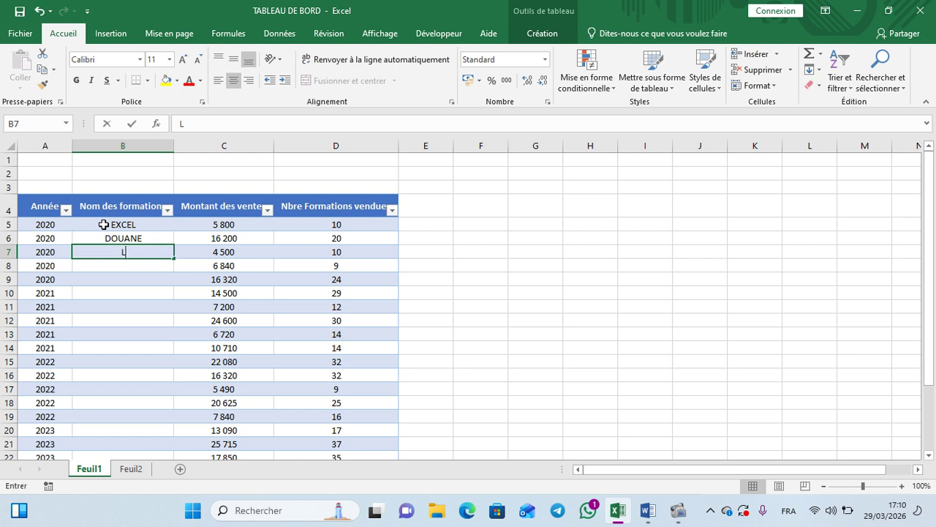
pyautogui.write('OGISTI')
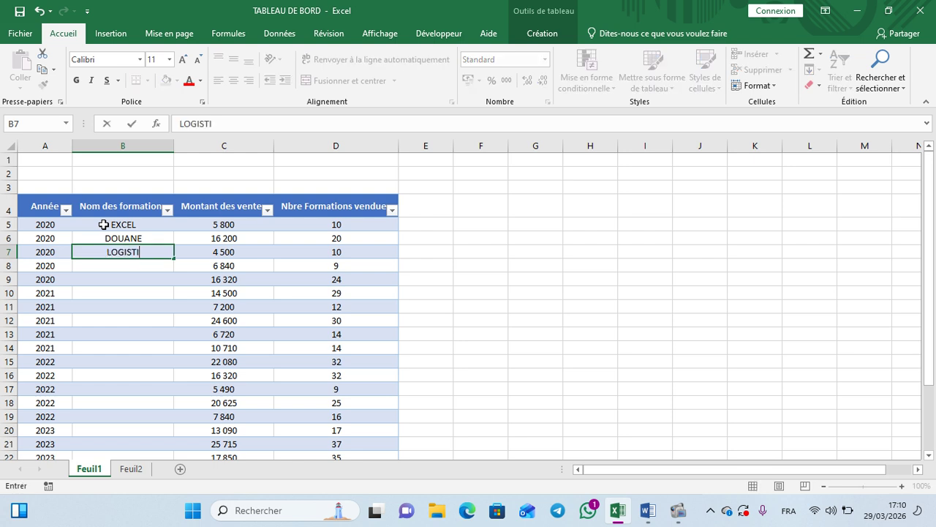
pyautogui.write('QUE')
pyautogui.press('Return')
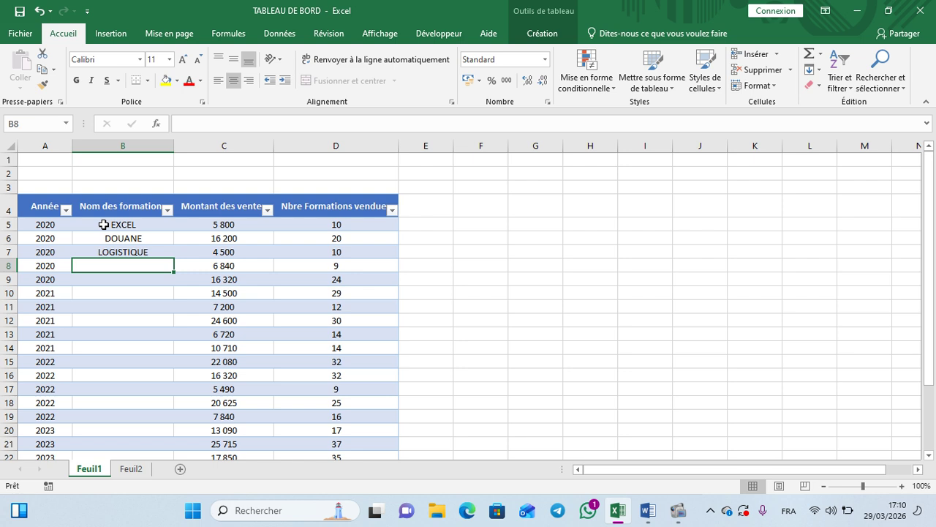
pyautogui.press('F2')
pyautogui.write('DING')
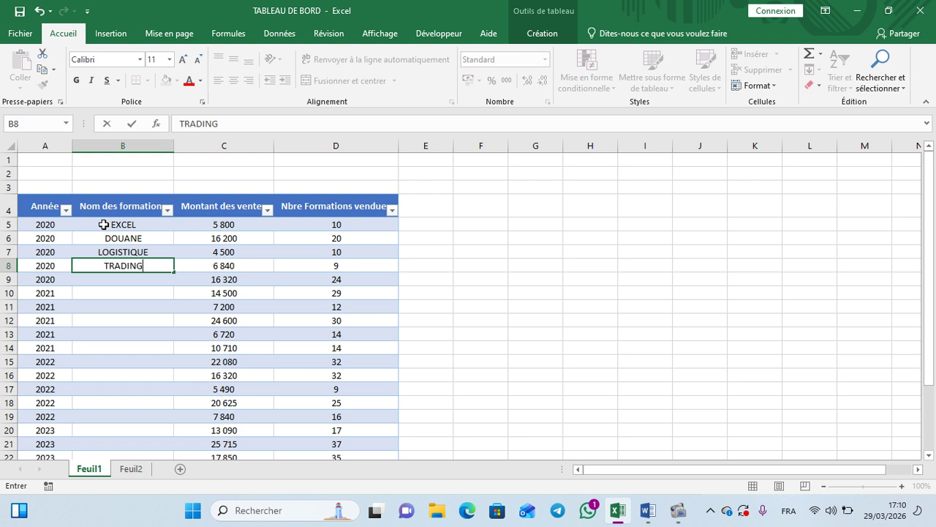
pyautogui.press('Return')
# Enter the training names EXCEL, DOUANE, LOGISTIQUE and TRADING in cells B9 to B12.
pyautogui.write('EXCEL')
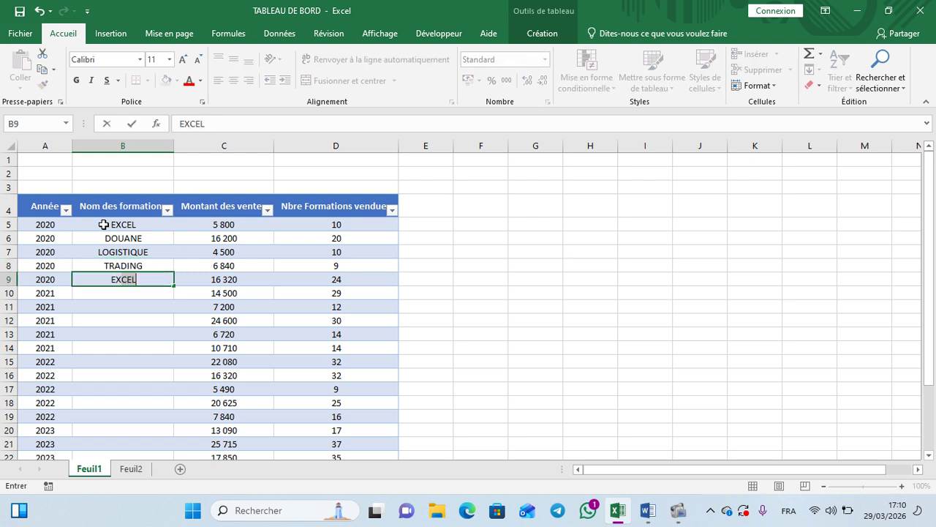
pyautogui.press('Tab')
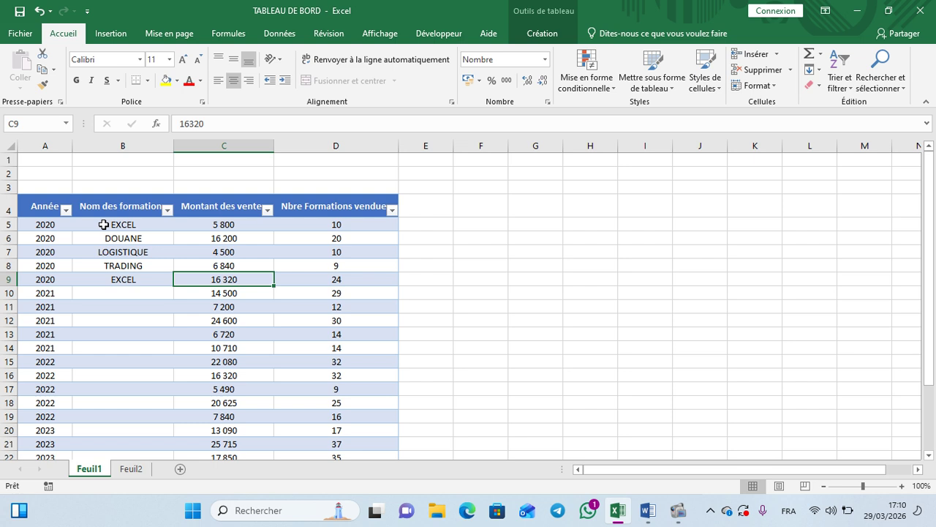
pyautogui.press('Left')
pyautogui.press('Down')
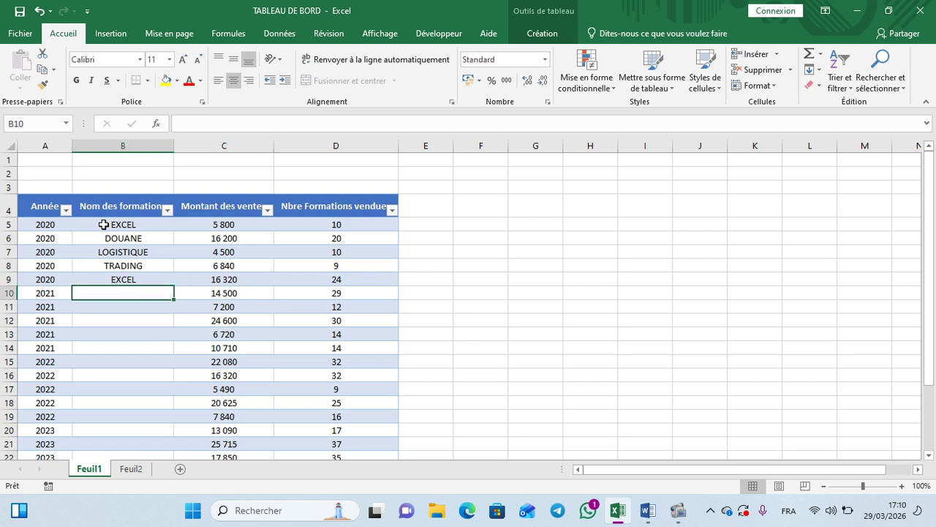
pyautogui.write('DOUANE')
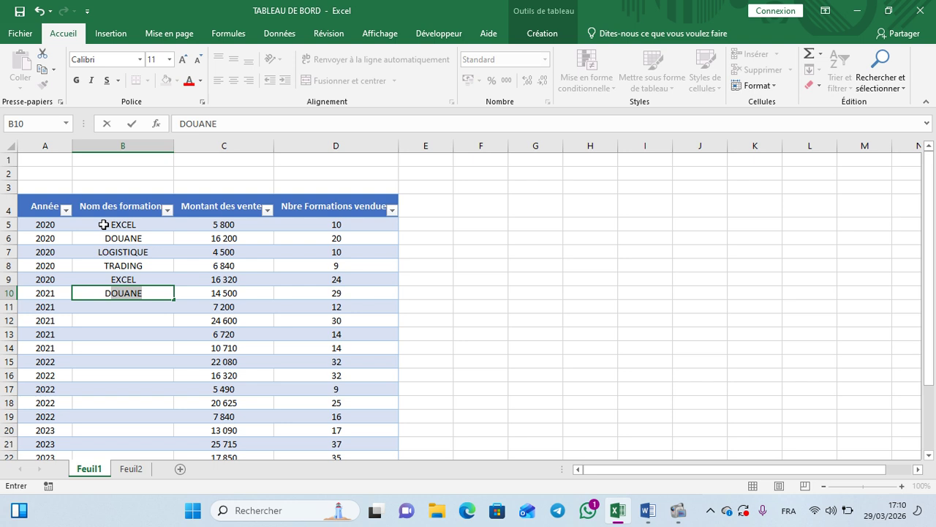
pyautogui.press('Return')
pyautogui.write('LOGISTIQUE')
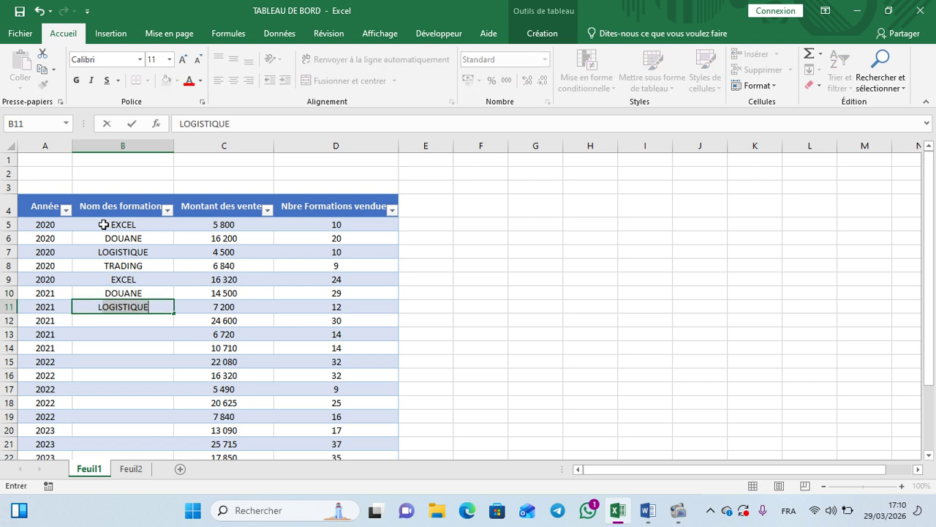
pyautogui.press('Return')
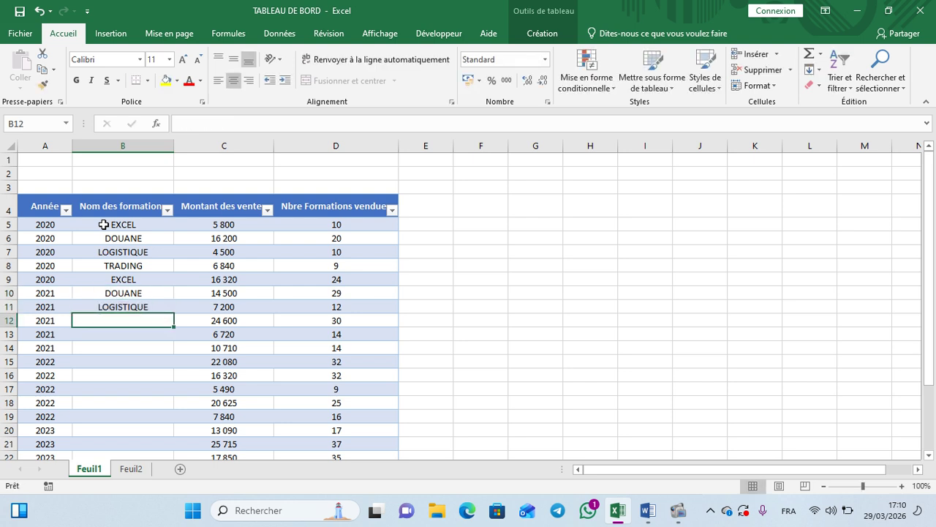
pyautogui.write('TRADING')
pyautogui.press('Return')
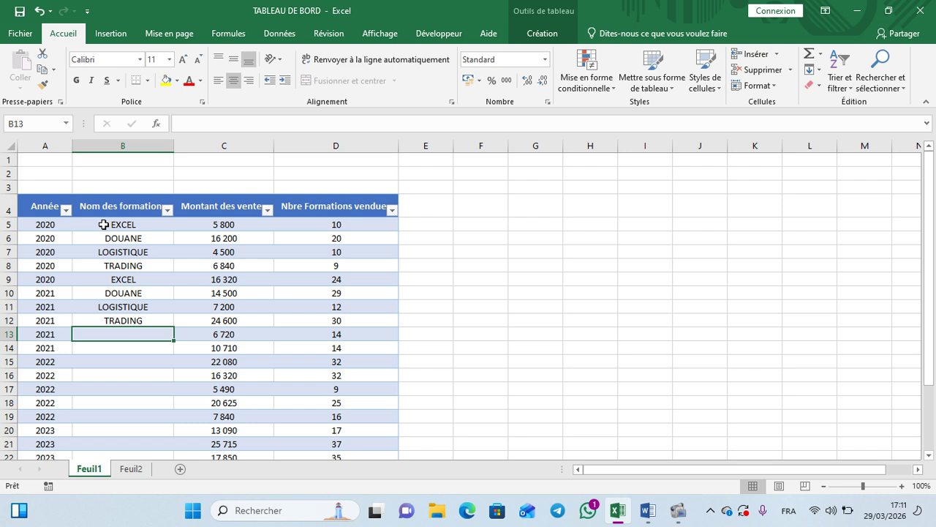
# Replace the training name in cell B9, the last 2020 row, with WORD.
pyautogui.click(130, 280)
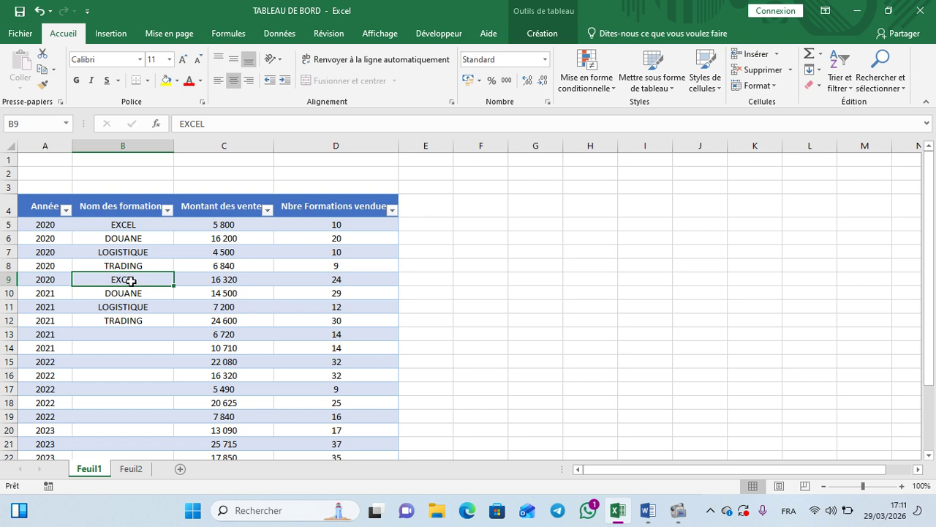
pyautogui.write('WORD')
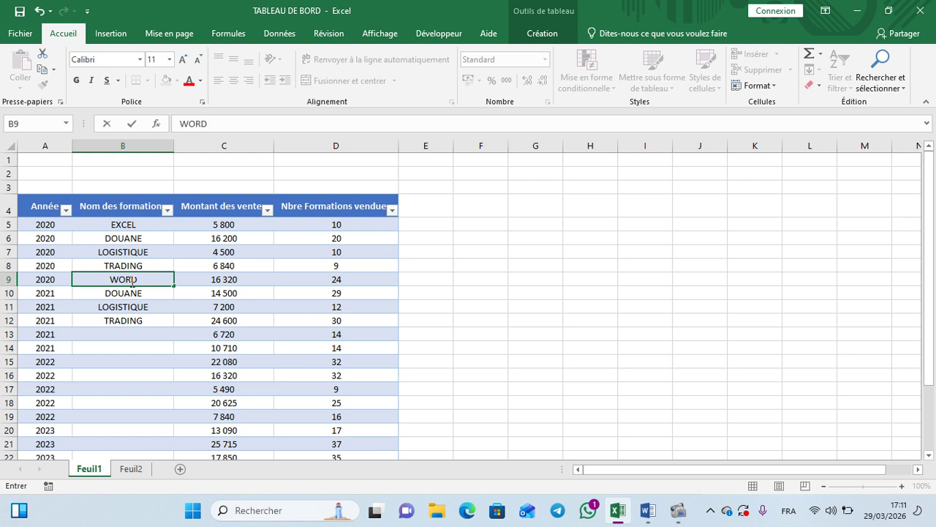
pyautogui.press('Return')
# Enter EXCEL, DOUANE, LOGISTIQUE, TRADING and WORD in cells B10 to B14 for the 2021 rows, overwriting the existing names.
pyautogui.write('EXCEL')
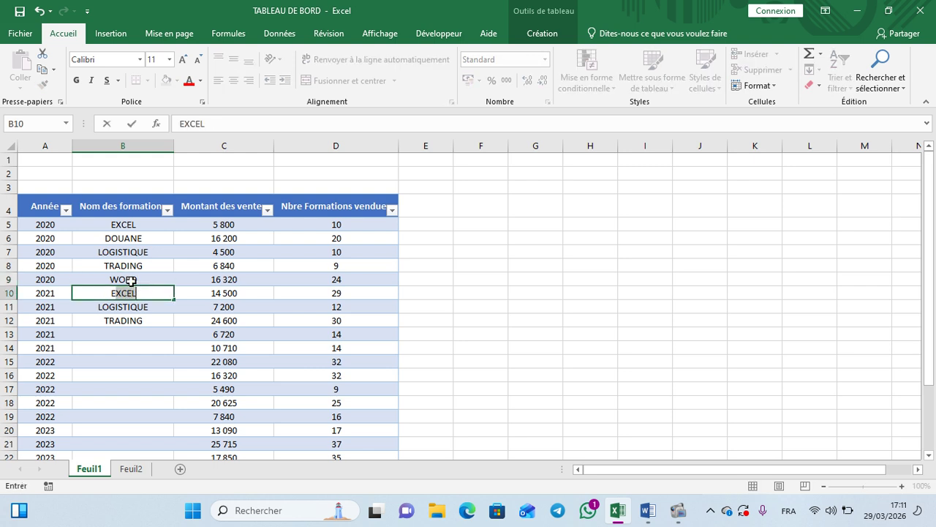
pyautogui.press('Return')
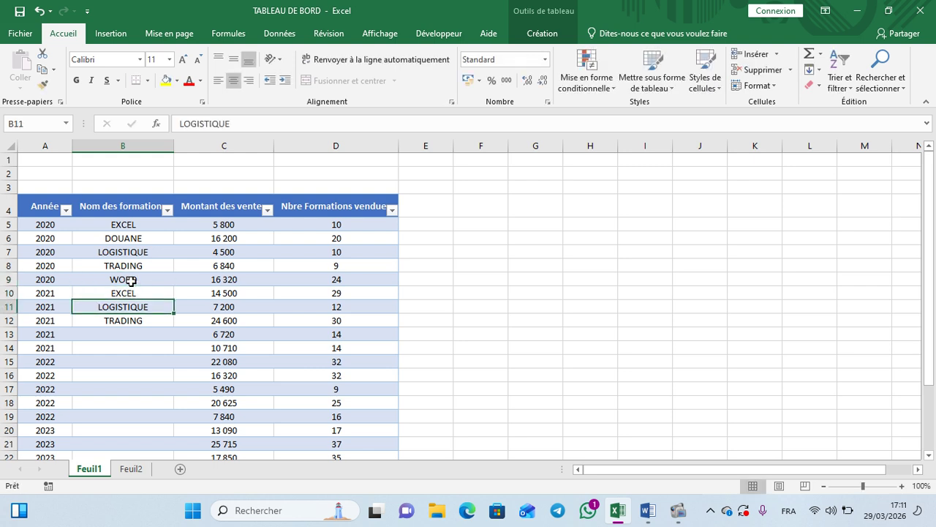
pyautogui.write('DOUANE')
pyautogui.press('Return')
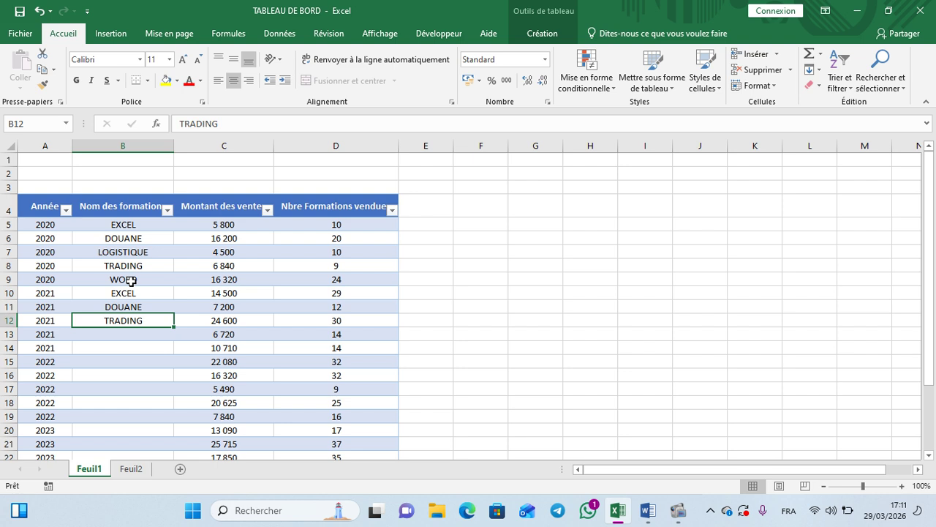
pyautogui.write('LOGISTIQUE')
pyautogui.press('Return')
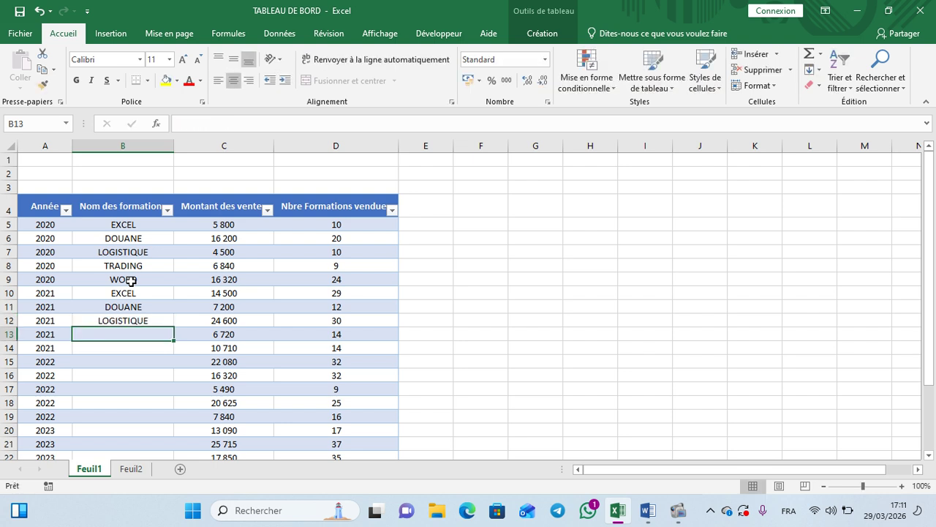
pyautogui.write('TRADING')
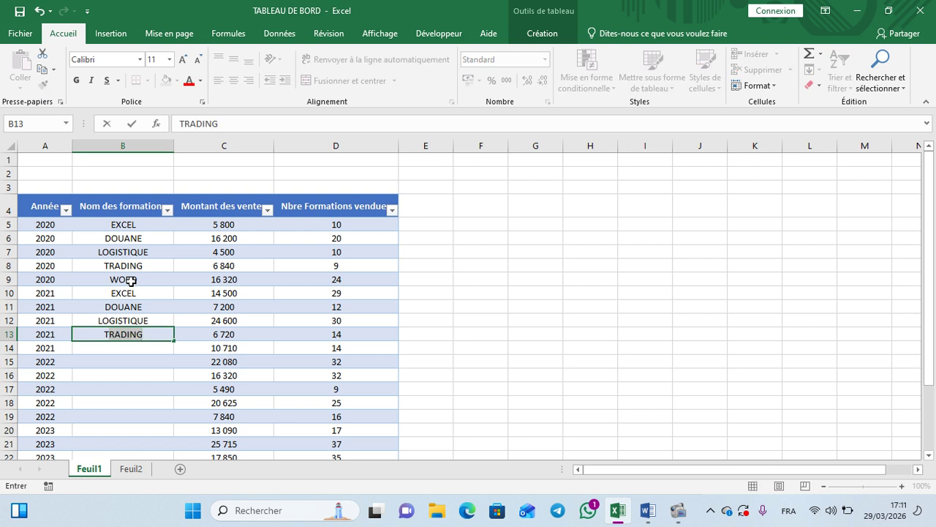
pyautogui.press('Return')
pyautogui.write('WORD')
pyautogui.press('Return')
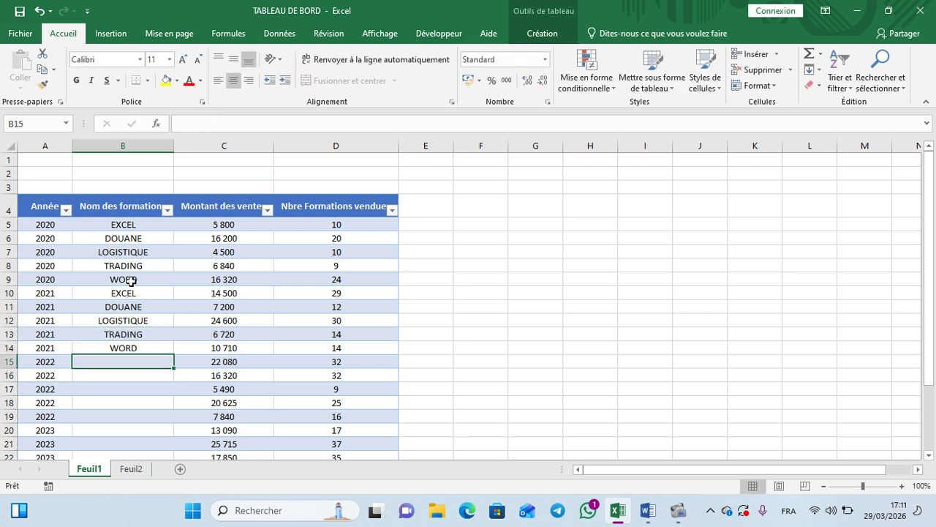
# Enter EXCEL, DOUANE, LOGISTIQUE, TRADING and WORD in cells B15 to B19 for the 2022 rows.
pyautogui.write('EXCEL')
pyautogui.press('Return')
pyautogui.write('D')
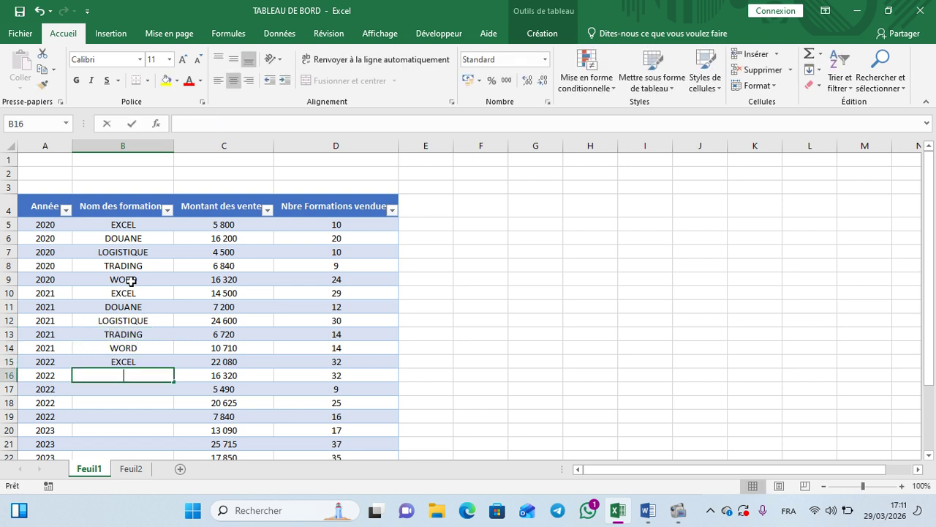
pyautogui.press('Return')
pyautogui.write('L')
pyautogui.press('Return')
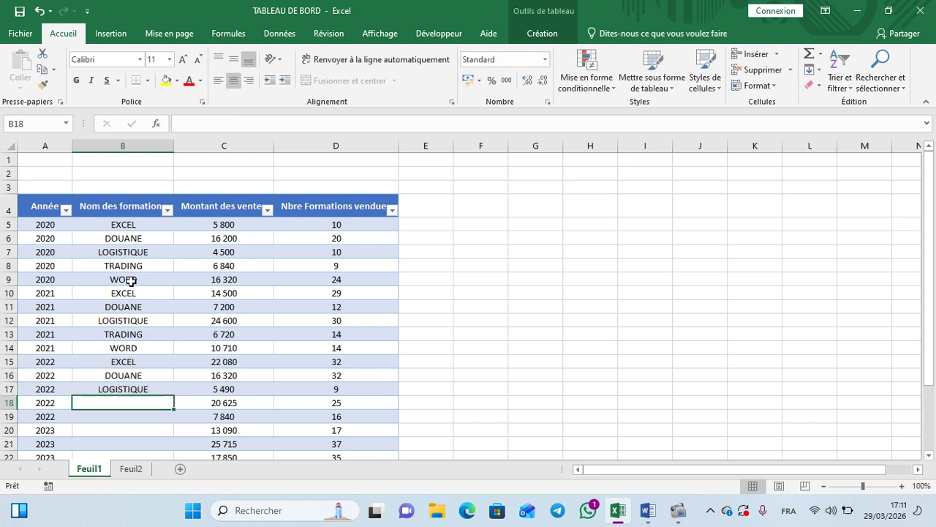
pyautogui.write('TRADING')
pyautogui.press('Return')
pyautogui.write('W')
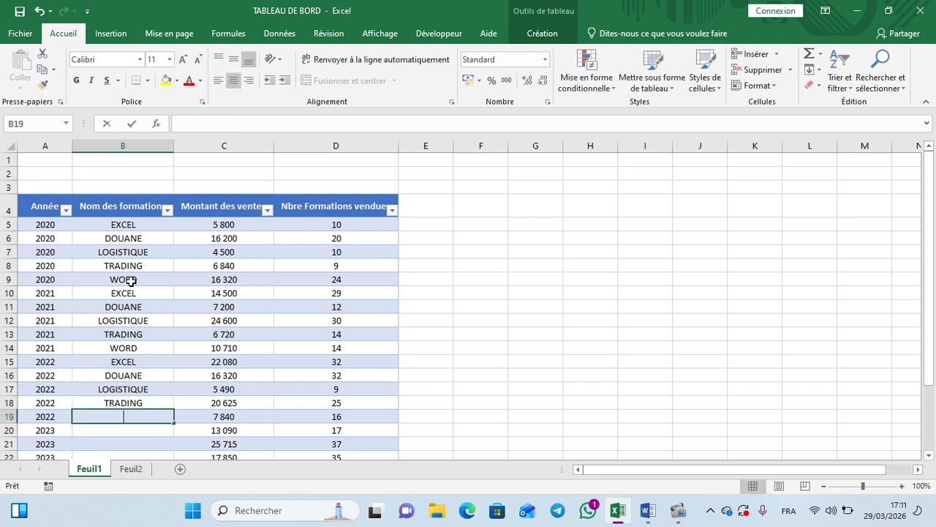
pyautogui.press('Return')
# Enter EXCEL, DOUANE, LOGISTIQUE, TRADING and WORD in cells B20 to B24 for the 2023 rows.
pyautogui.write('EXCEL')
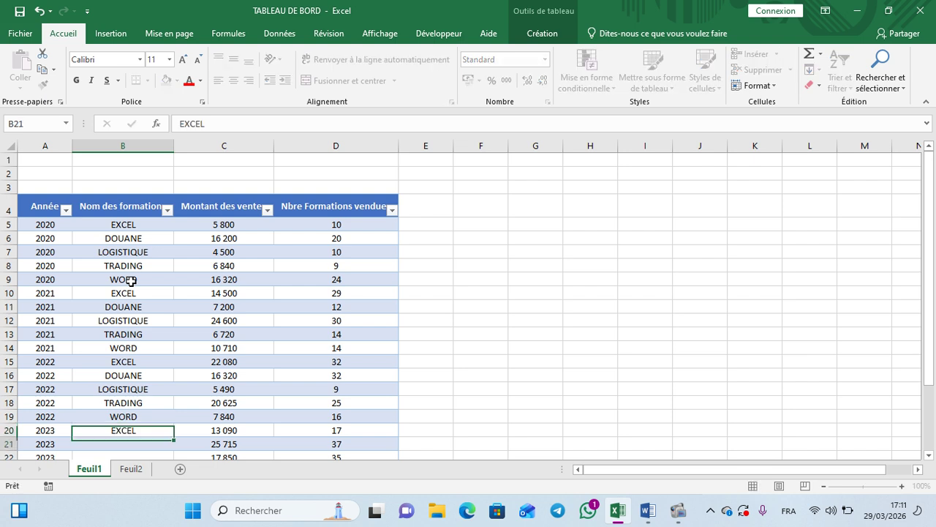
pyautogui.press('Return')
pyautogui.write('DOUANE')
pyautogui.press('Return')
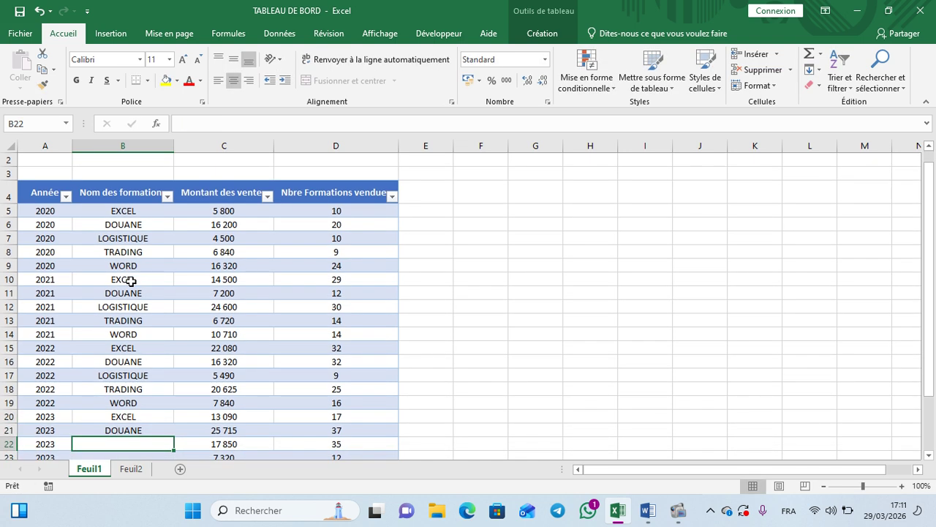
pyautogui.write('LOGISTIQUE')
pyautogui.press('Return')
pyautogui.write('TRADING')
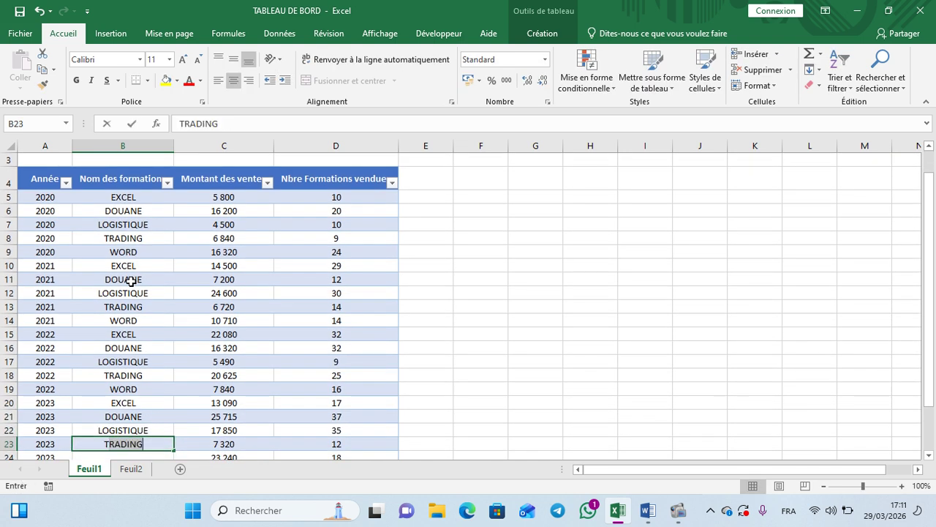
pyautogui.press('Return')
pyautogui.write('WORD')
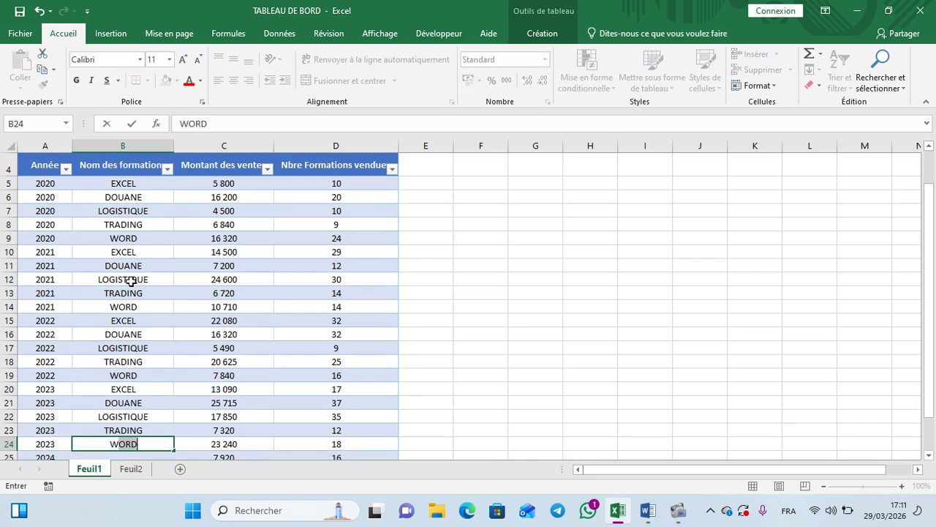
pyautogui.press('Return')
# Enter EXCEL, DOUANE, LOGISTIQUE, TRADING and WORD in cells B25 to B29, extending the table by one row.
pyautogui.write('EXCEL')
pyautogui.press('Return')
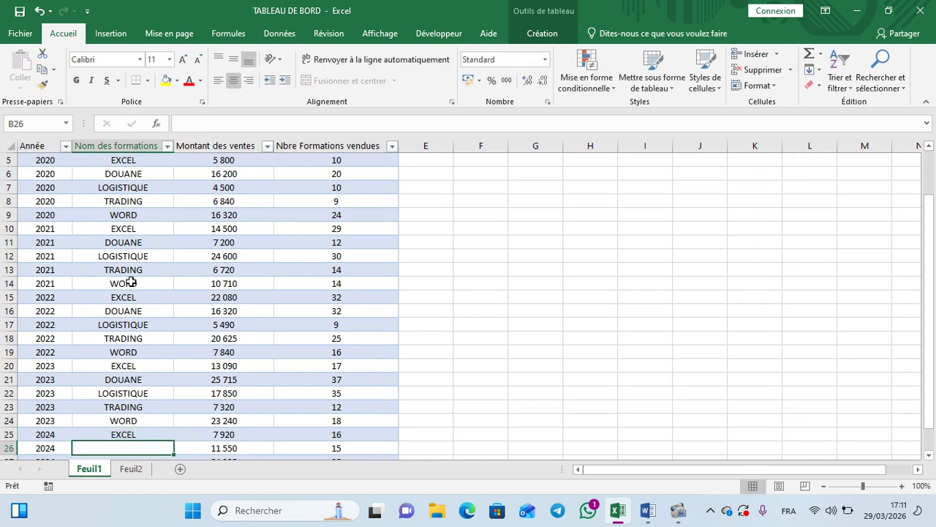
pyautogui.write('D')
pyautogui.press('Return')
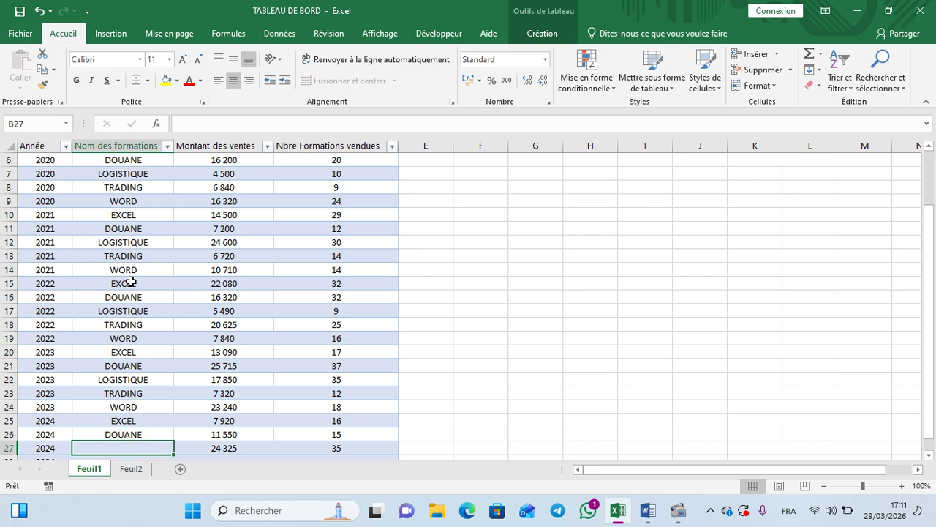
pyautogui.write('L')
pyautogui.press('Return')
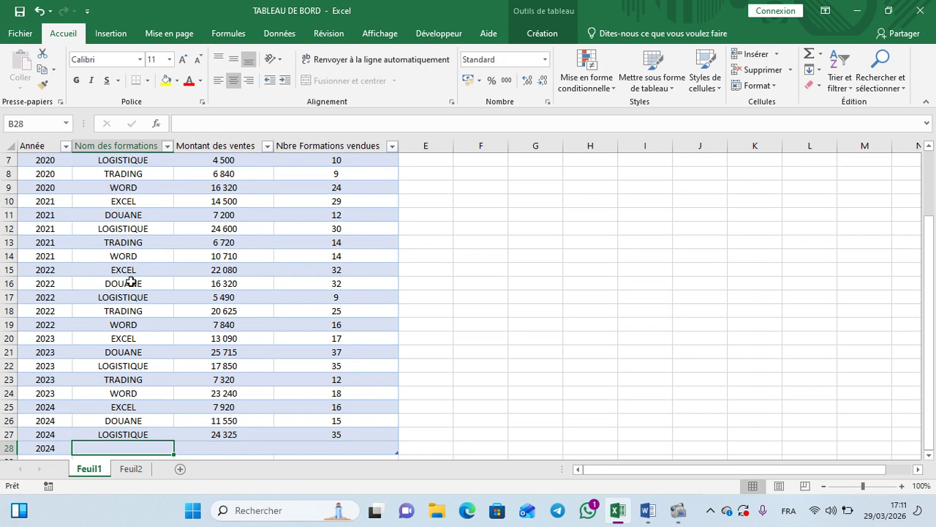
pyautogui.write('TRADING')
pyautogui.press('Return')
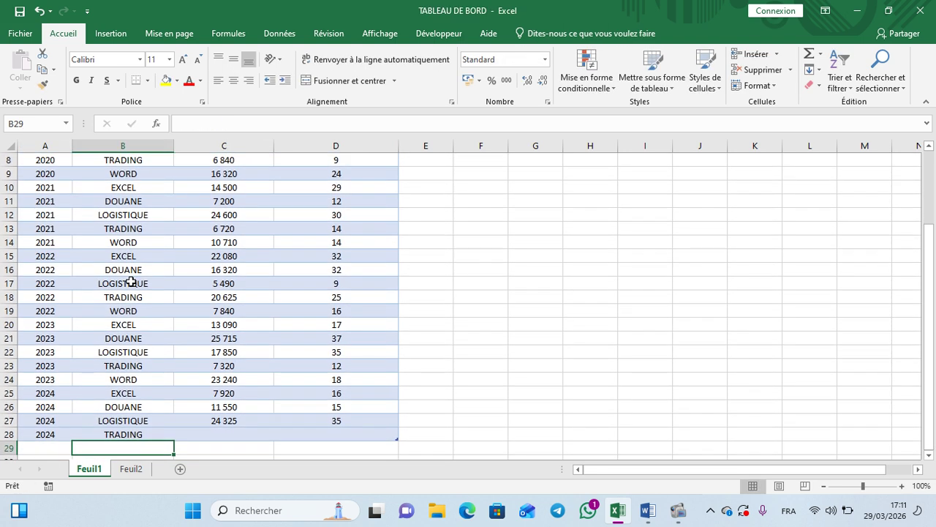
pyautogui.write('WORD')
pyautogui.press('Return')
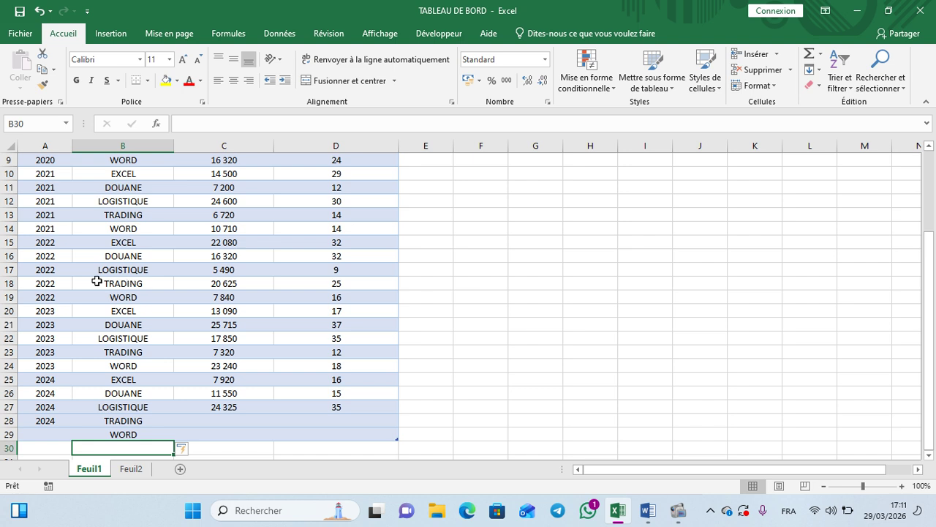
# Enter the year 2024 in cell A29 of the Année column for the new WORD row.
pyautogui.click(45, 434)
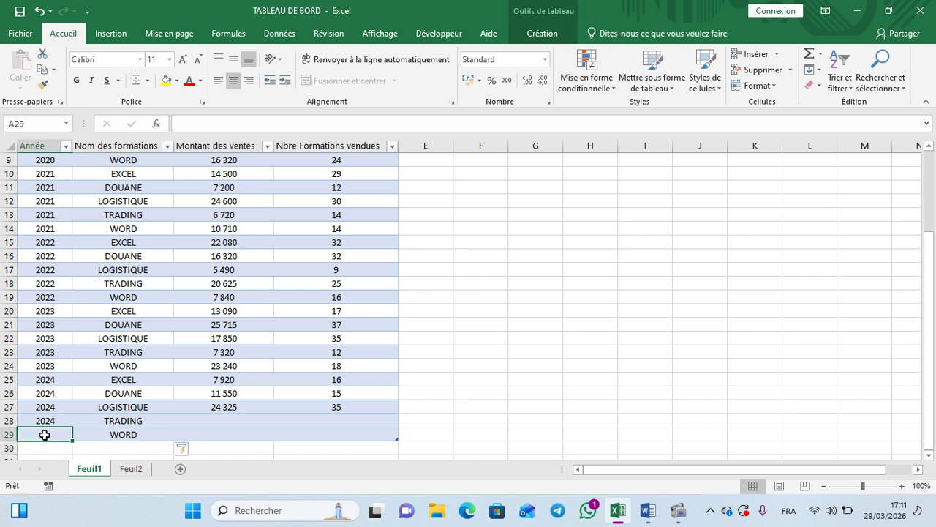
pyautogui.write('2024')
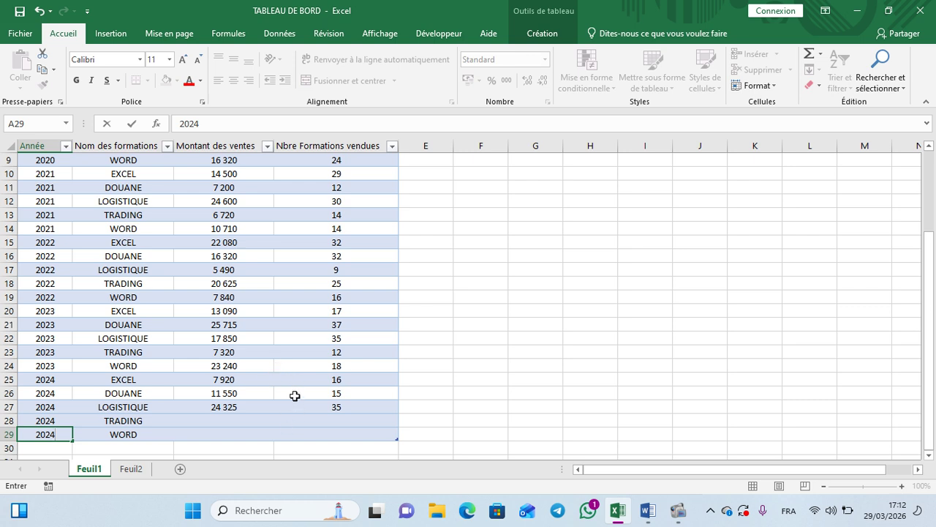
pyautogui.press('Tab')
pyautogui.press('Tab')
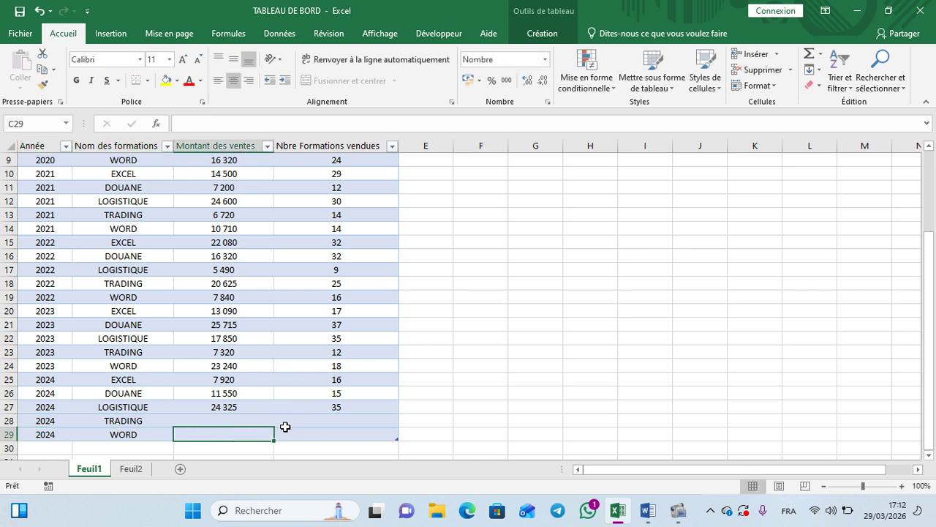
# Enter a sales amount of 10000 in cell C28 for the 2024 TRADING row.
pyautogui.click(219, 421)
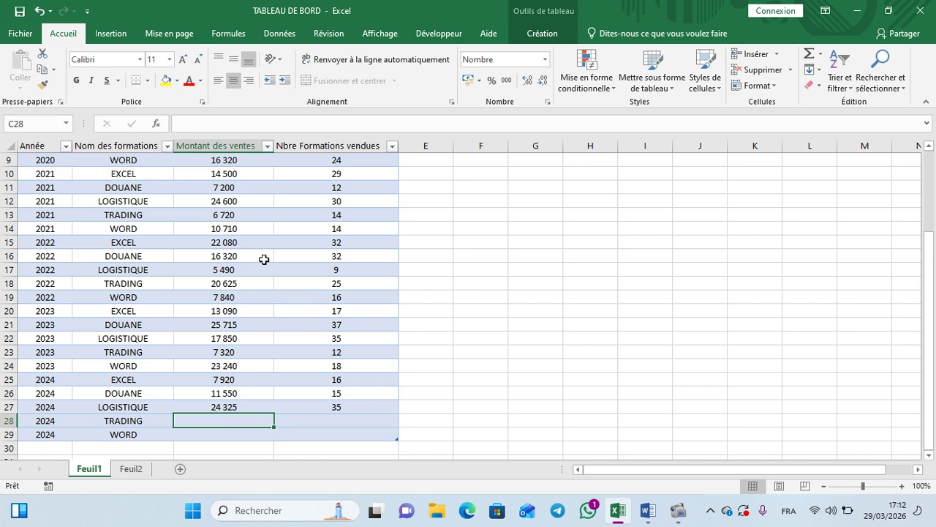
pyautogui.scroll(2, 277, 293)
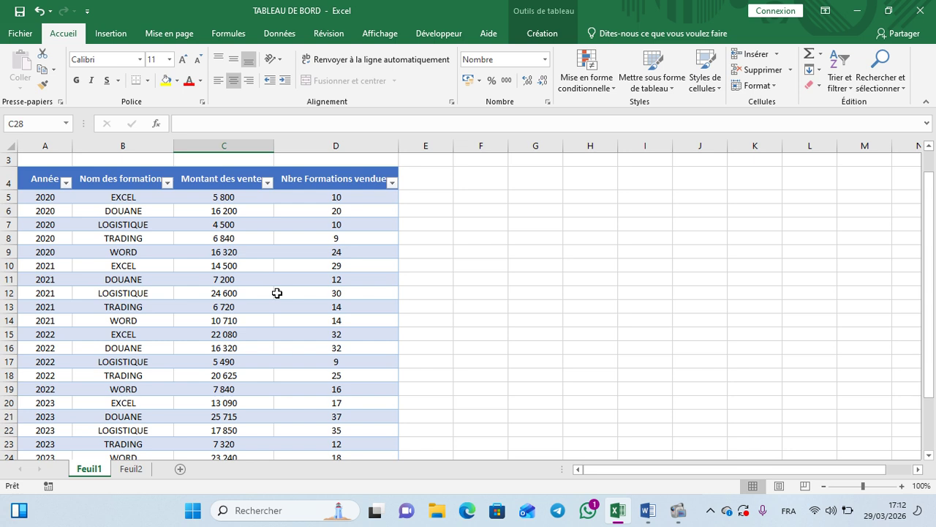
pyautogui.scroll(-2, 277, 292)
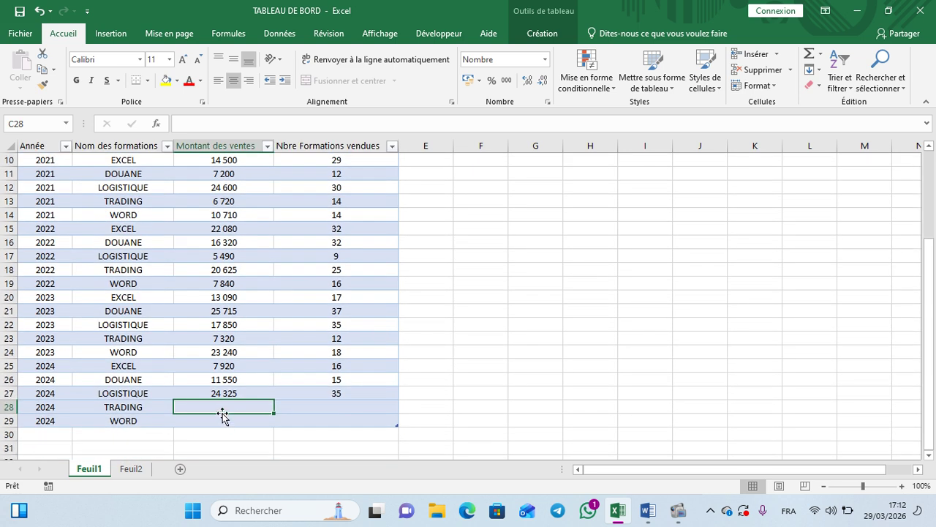
pyautogui.write('10000')
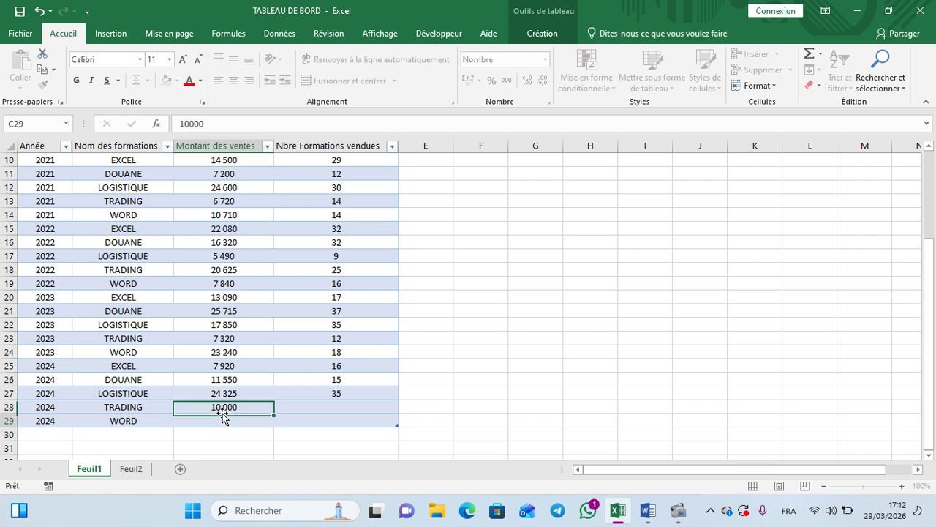
pyautogui.press('Return')
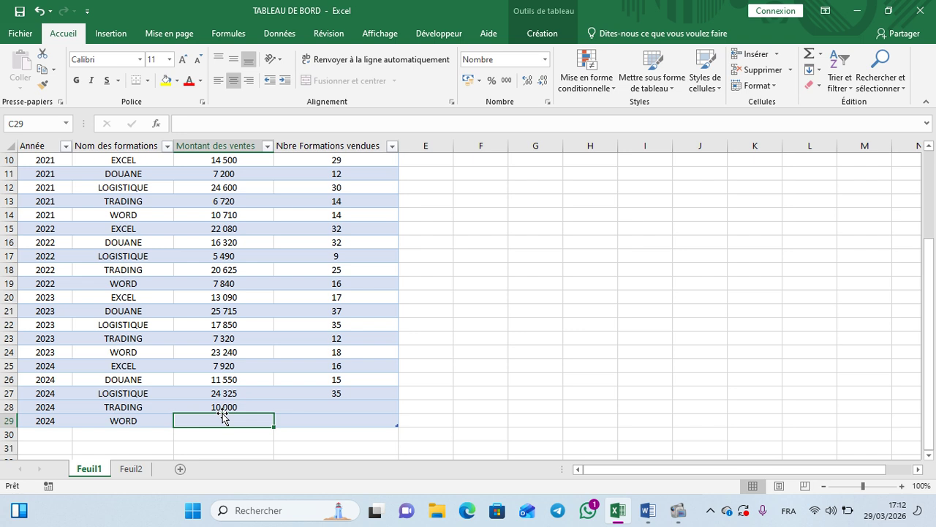
# Complete the 2024 rows with a WORD sales amount of 4500 in C29 and formations sold of 73 in D28 and 37 in D29.
pyautogui.write('4500')
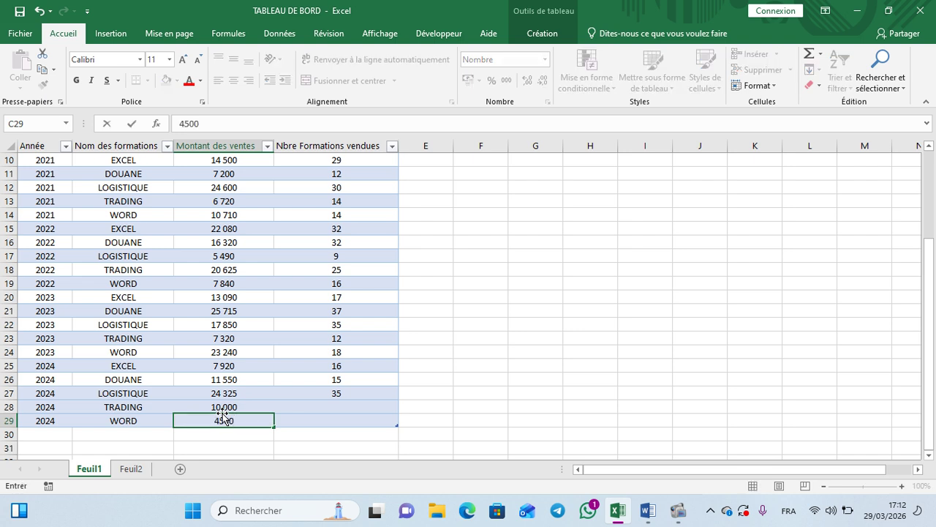
pyautogui.click(331, 415)
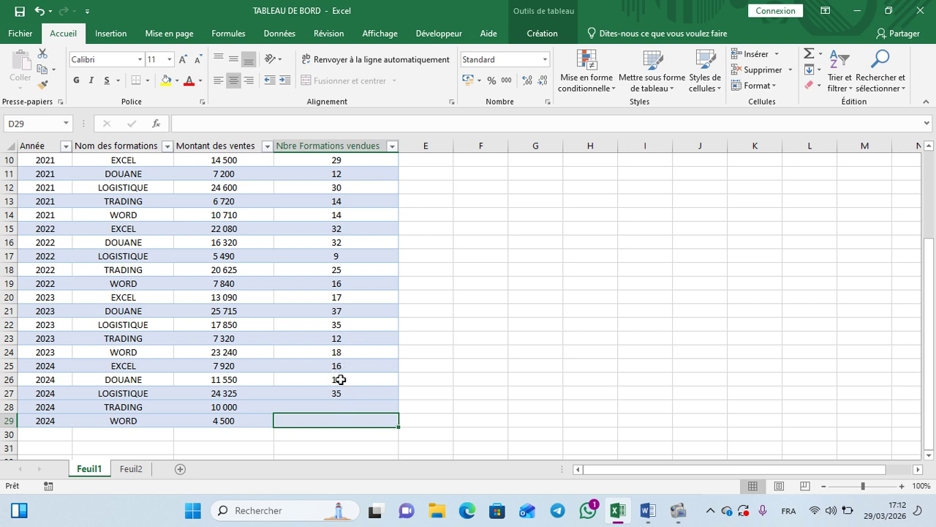
pyautogui.scroll(-1, 340, 379)
pyautogui.scroll(3, 341, 379)
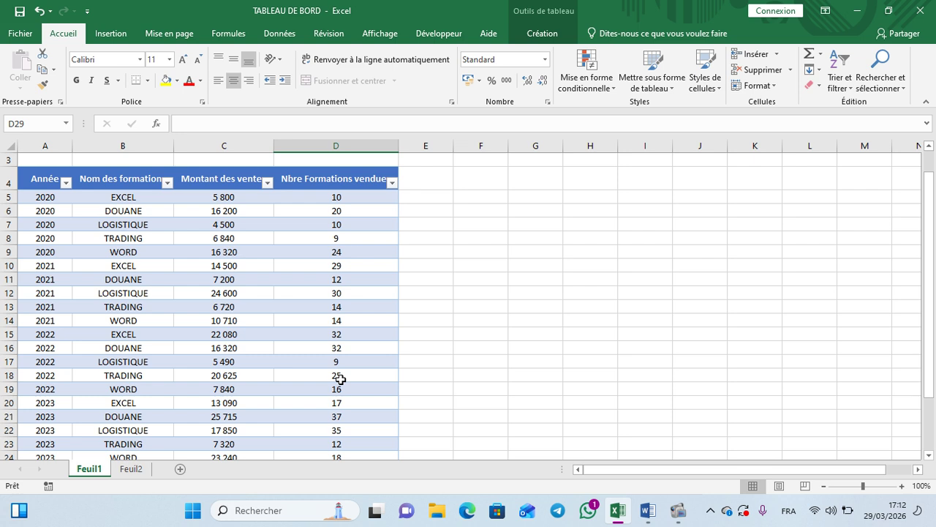
pyautogui.scroll(-2, 340, 379)
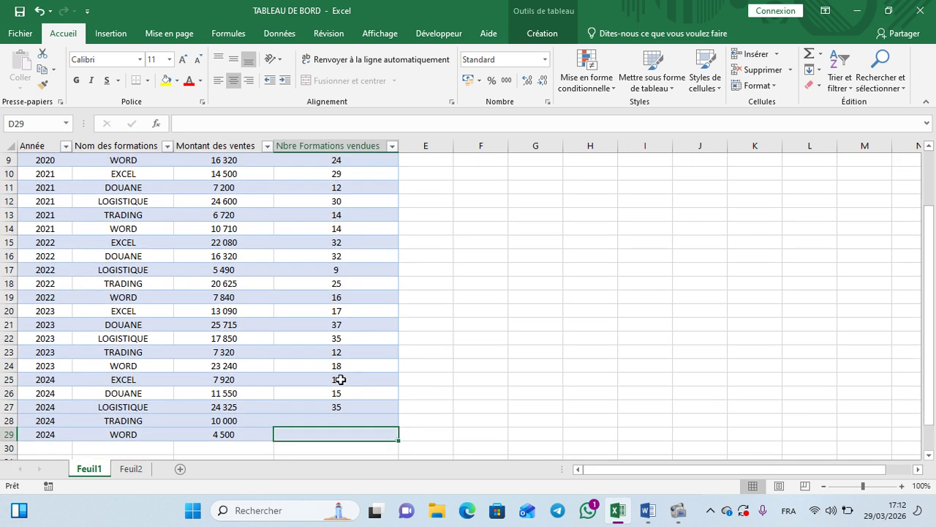
pyautogui.click(335, 421)
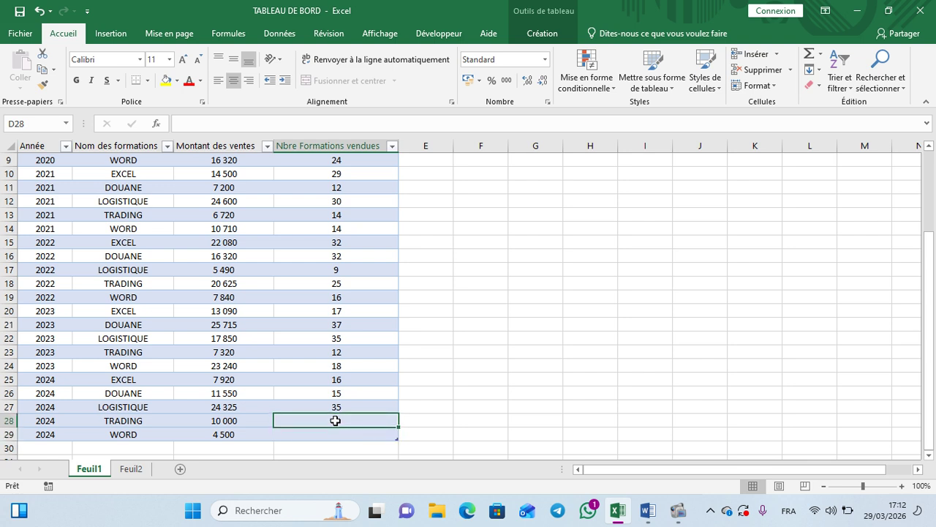
pyautogui.write('73')
pyautogui.press('Return')
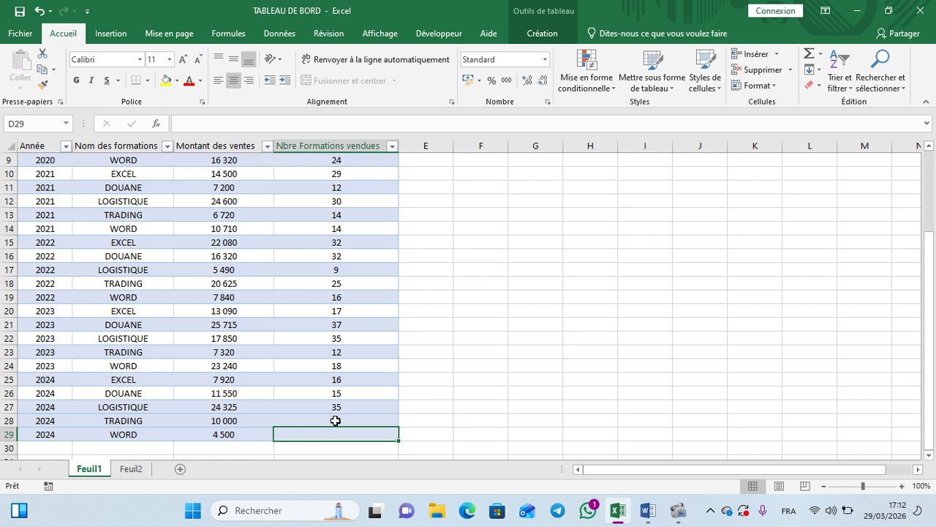
pyautogui.write('37')
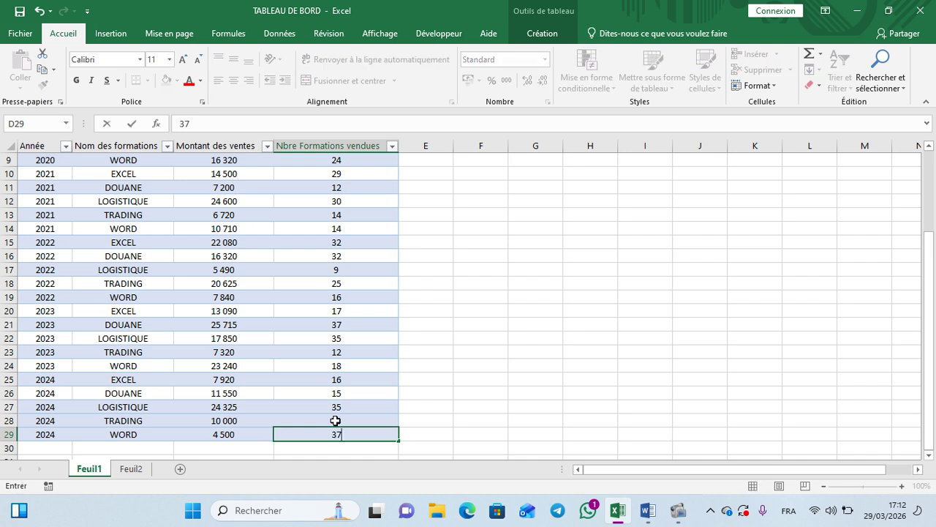
pyautogui.press('Tab')
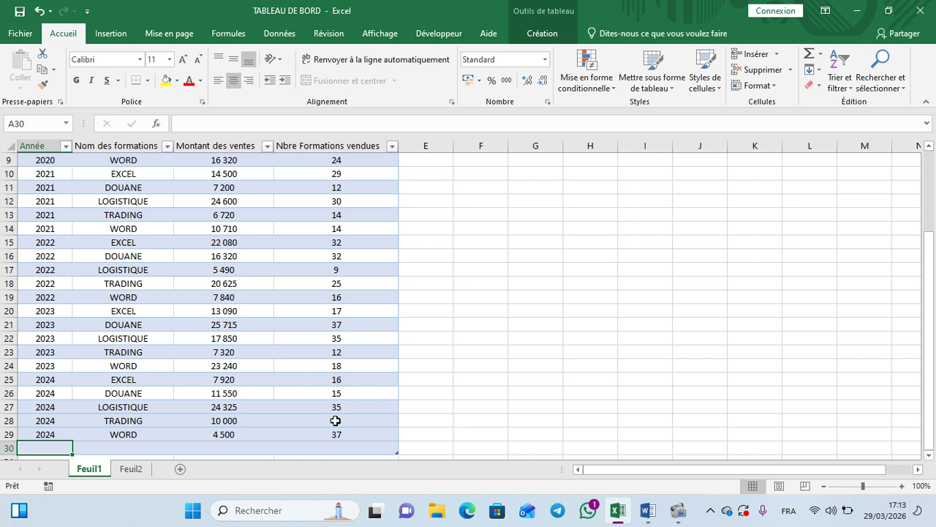
pyautogui.click(481, 350)
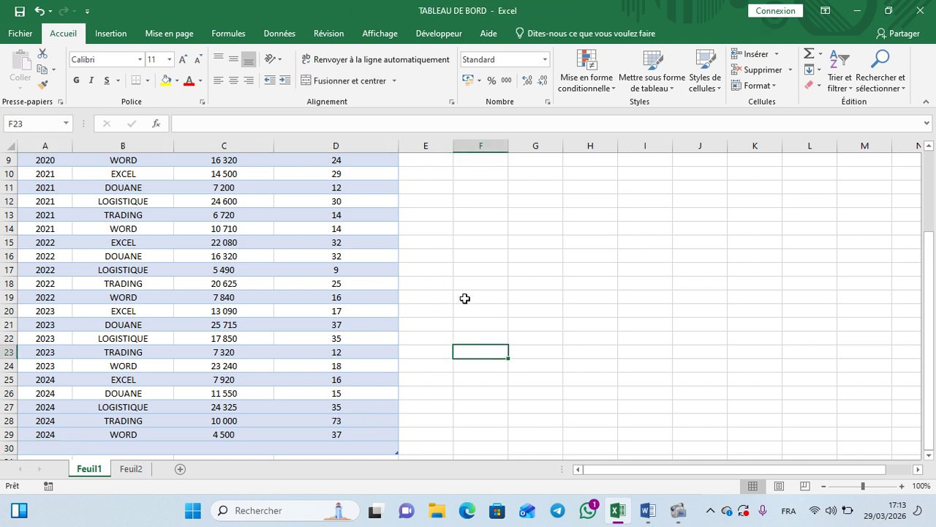
# Insert two blank columns before the Année column so the table starts in column C.
pyautogui.scroll(-1, 466, 299)
pyautogui.scroll(3, 466, 298)
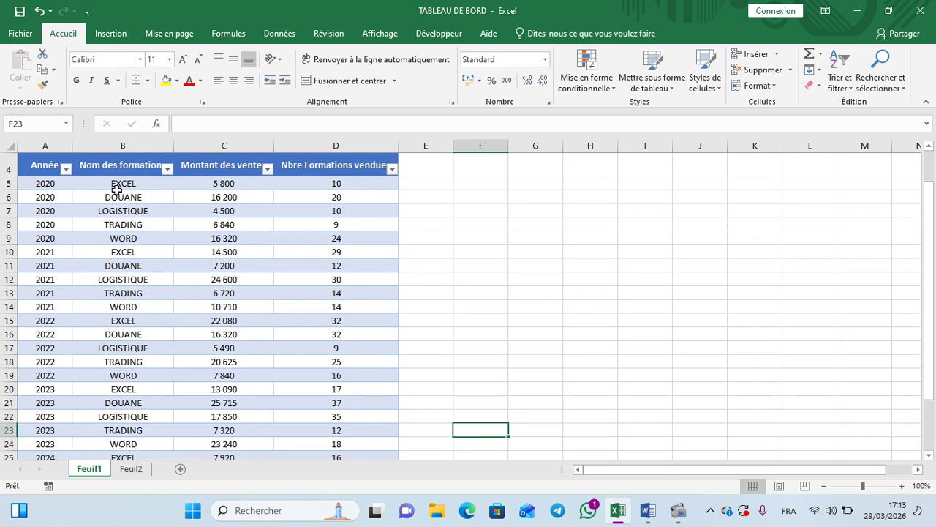
pyautogui.click(44, 154)
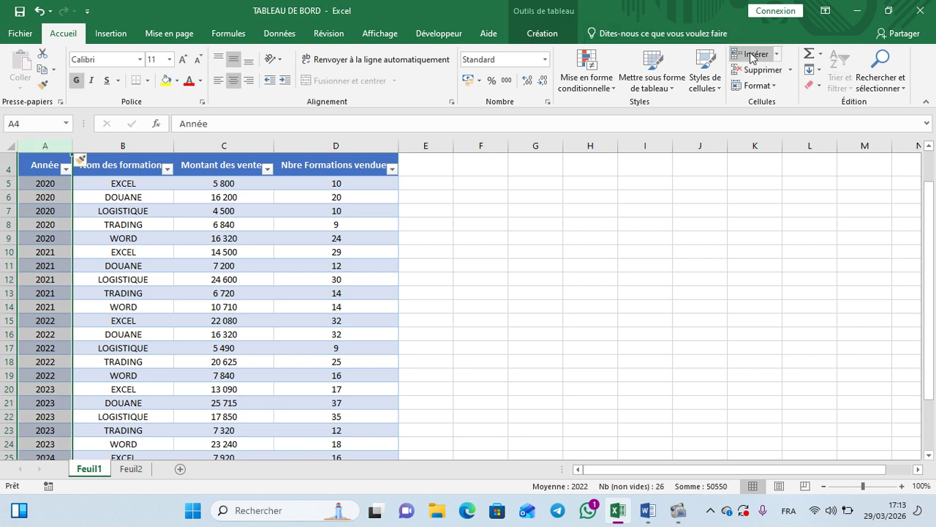
pyautogui.click(753, 55)
pyautogui.click(754, 55)
pyautogui.click(474, 252)
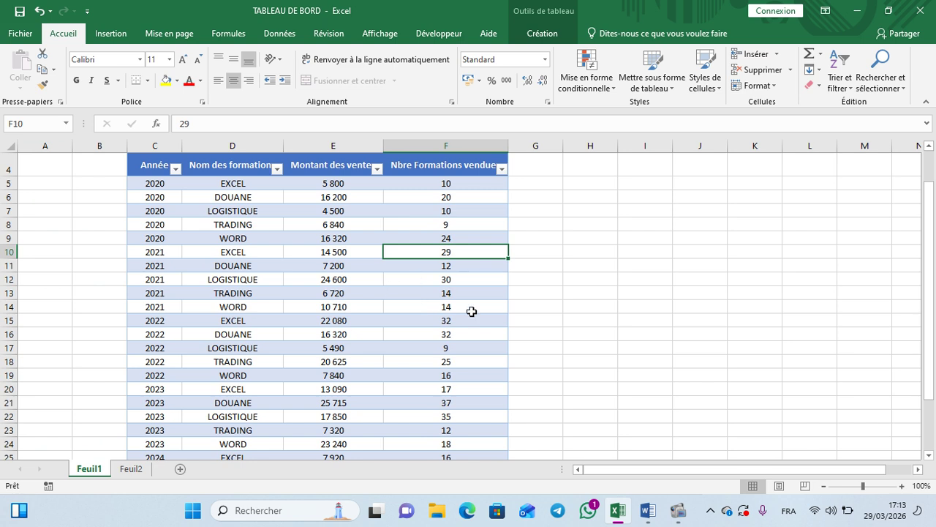
# Move the Feuil1 sheet after Feuil2 and rename it DONNEES.
pyautogui.scroll(-3, 596, 337)
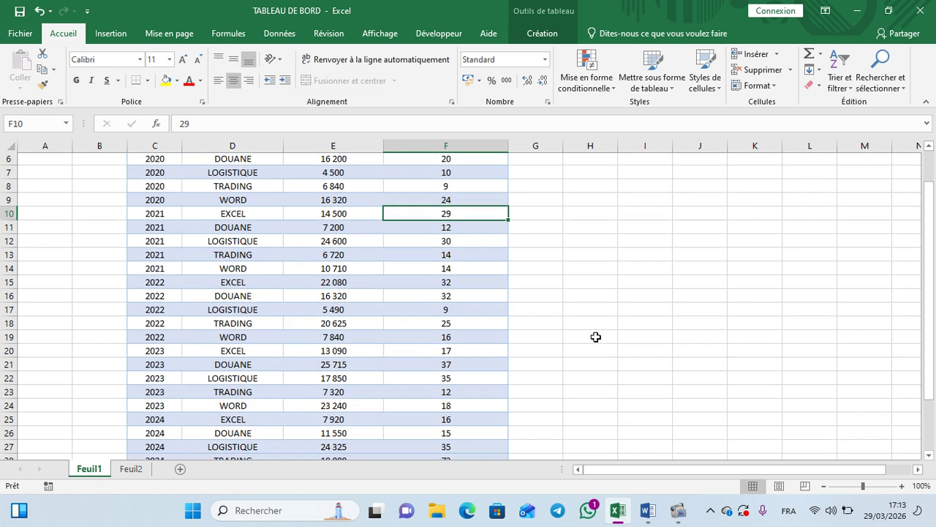
pyautogui.scroll(4, 596, 336)
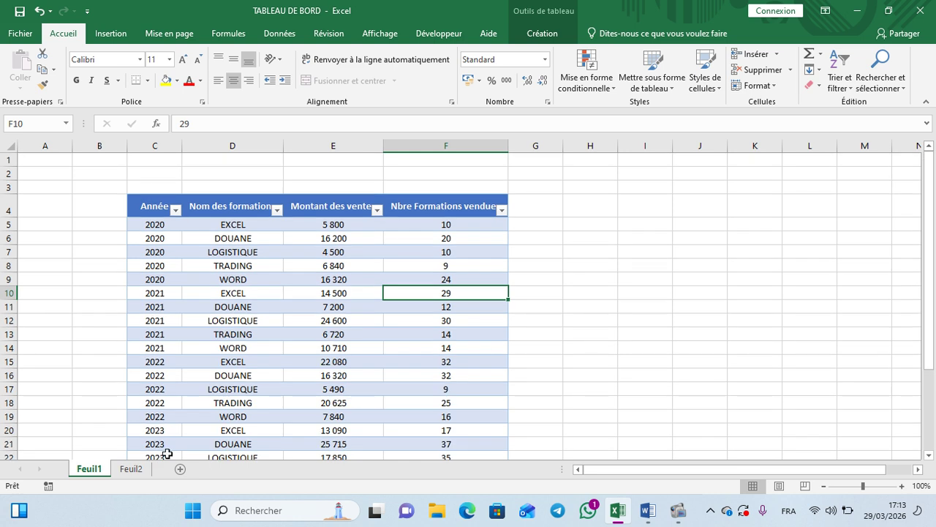
pyautogui.moveTo(88, 469); pyautogui.dragTo(161, 475)
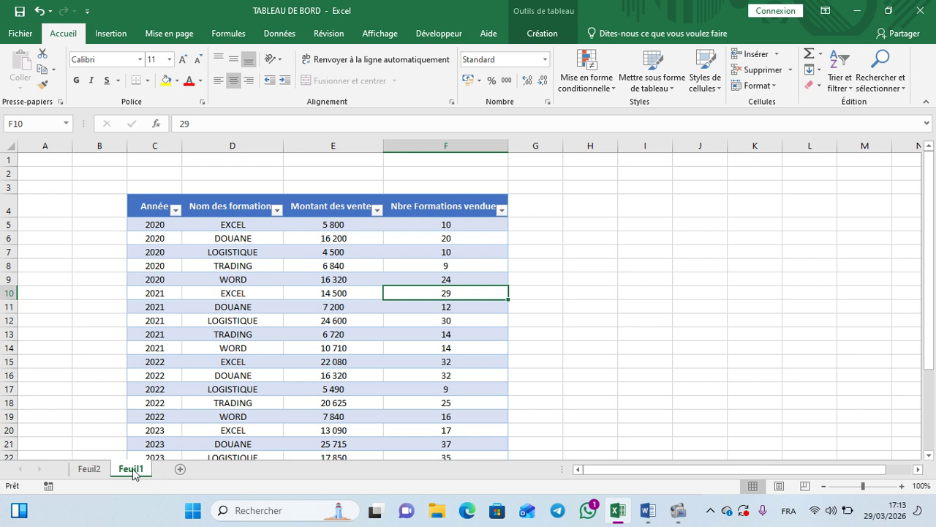
pyautogui.rightClick(134, 471)
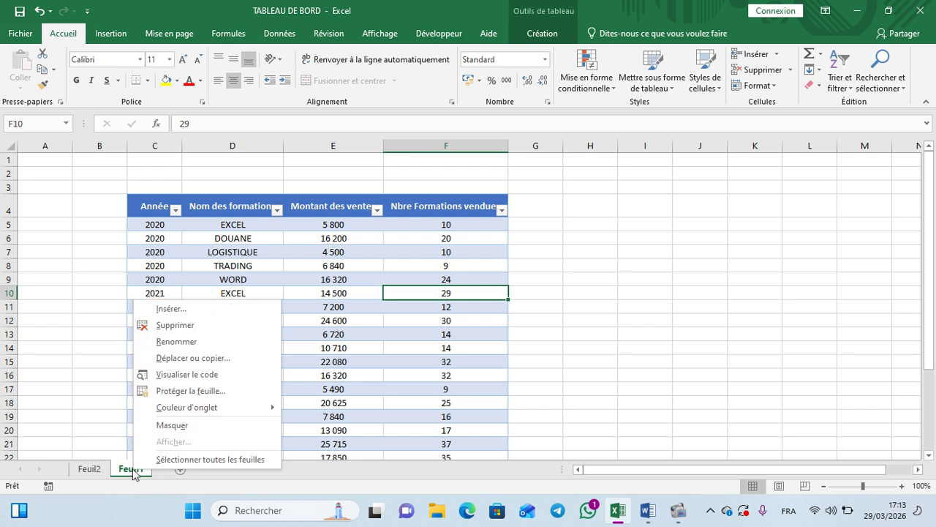
pyautogui.click(192, 342)
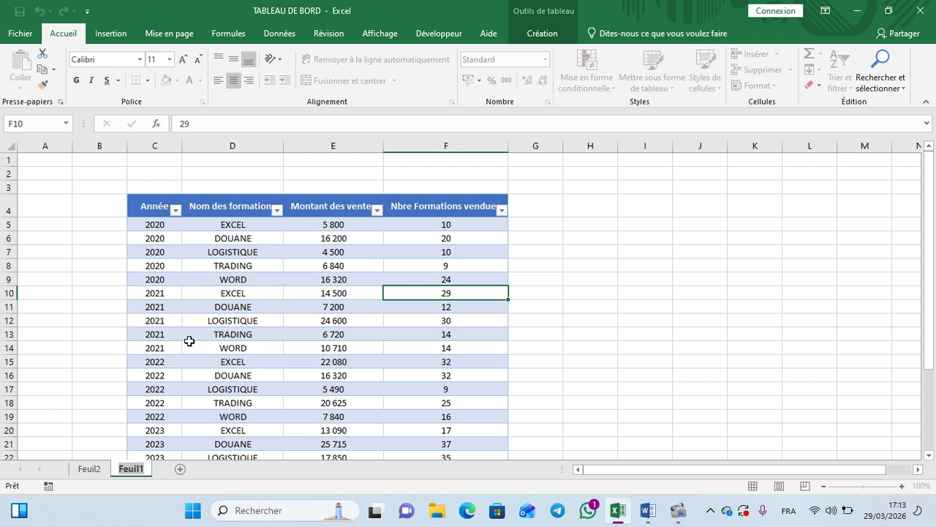
pyautogui.write('DONNEES')
pyautogui.press('Return')
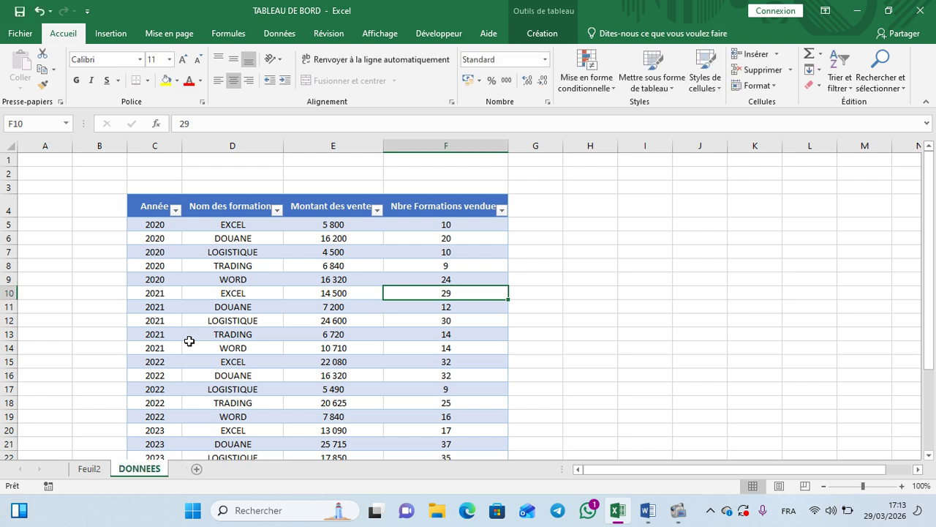
# Rename the empty Feuil2 sheet as TAB DE BORD.
pyautogui.click(91, 470)
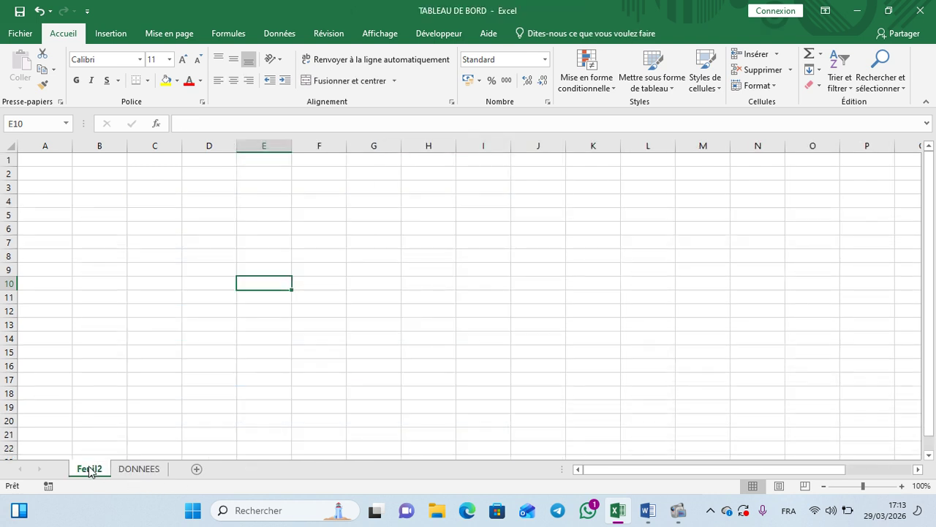
pyautogui.rightClick(91, 470)
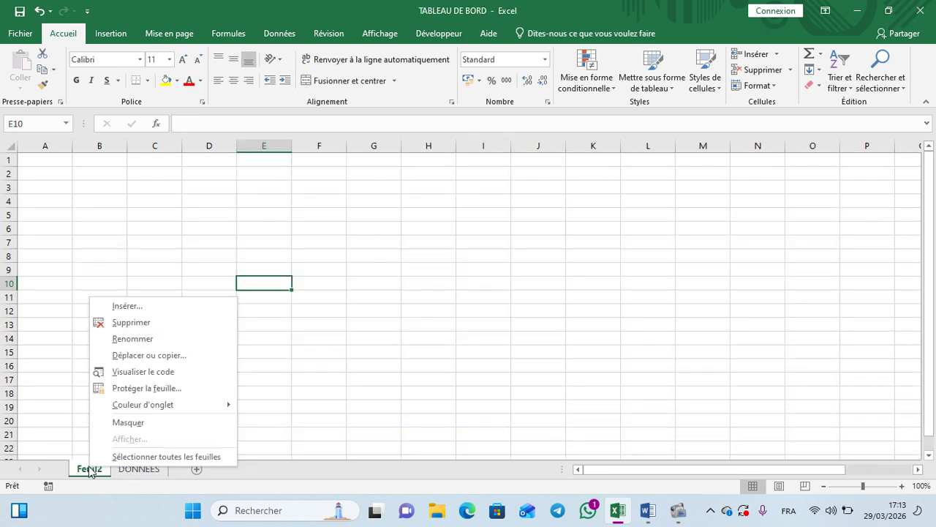
pyautogui.click(140, 341)
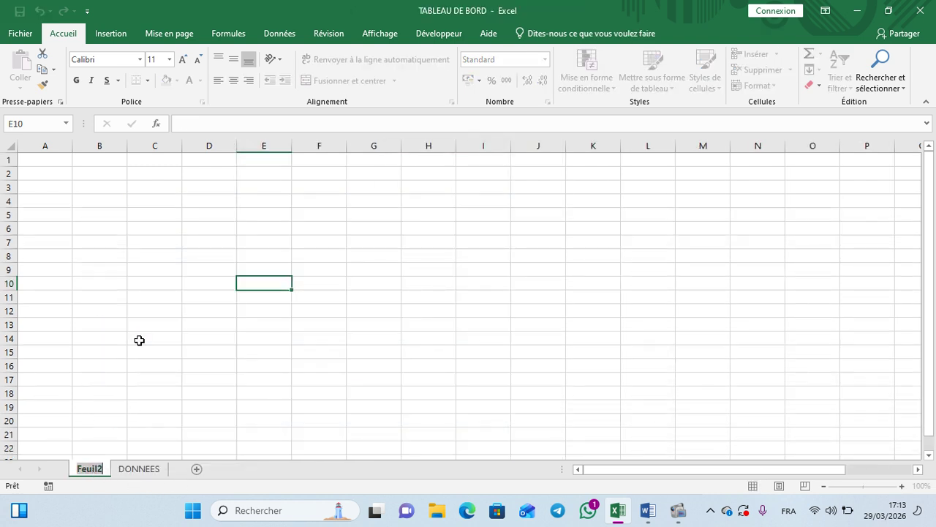
pyautogui.write('TAB')
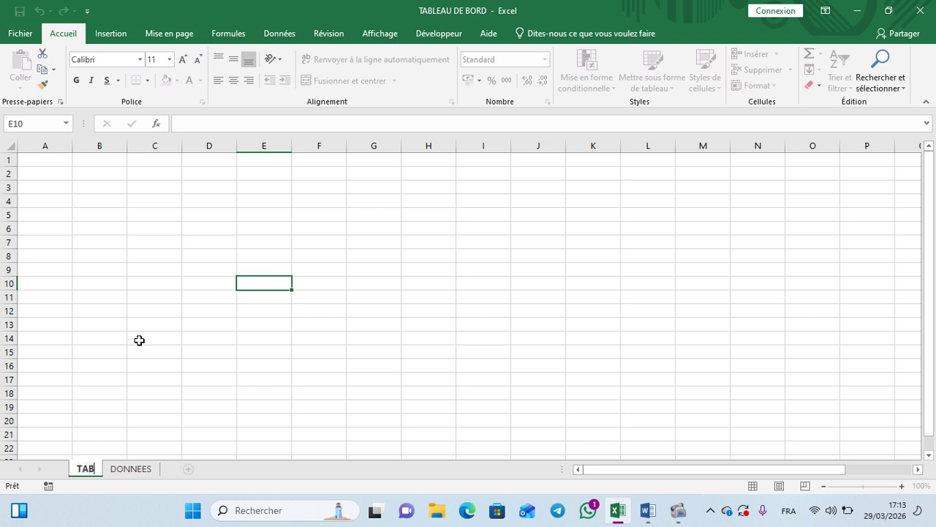
pyautogui.write(' DE B')
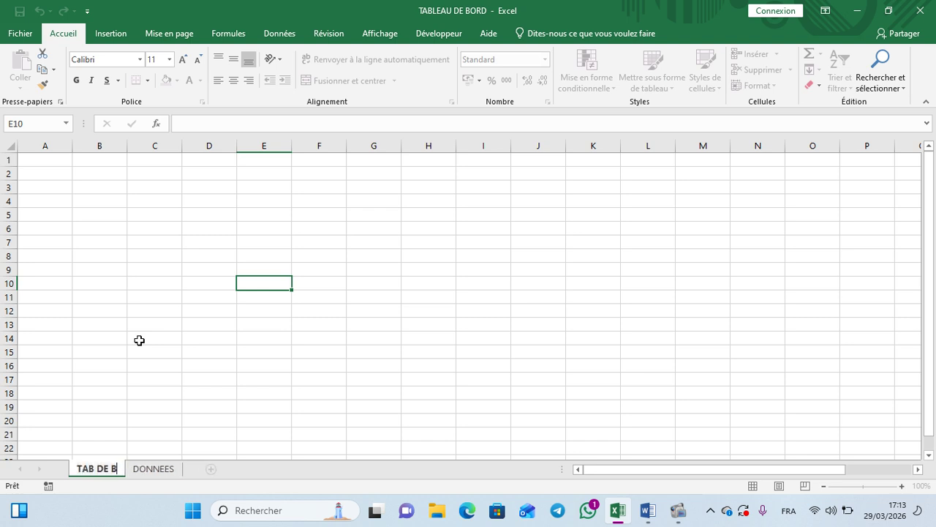
pyautogui.write('ORD')
pyautogui.press('Return')
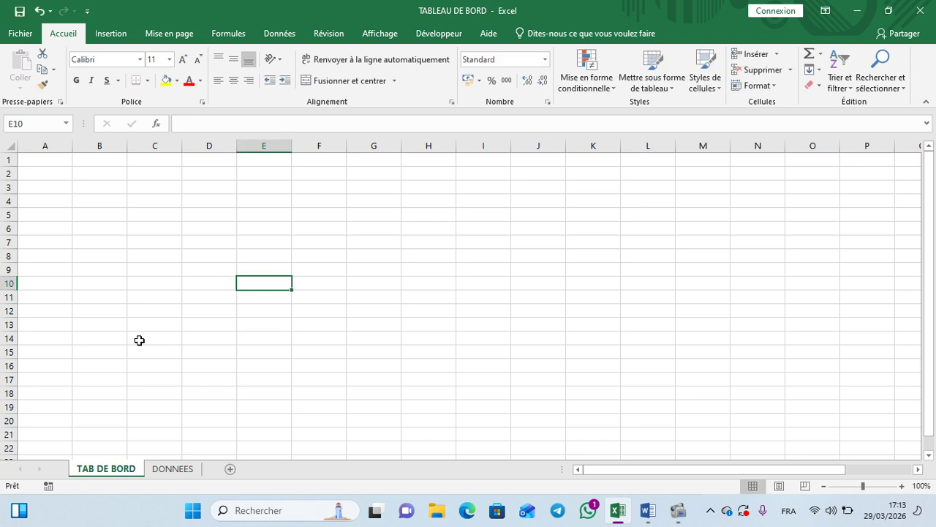
# On the DONNEES sheet, delete rows 1 and 2 and shrink the remaining blank row above the table header to almost no height.
pyautogui.click(183, 469)
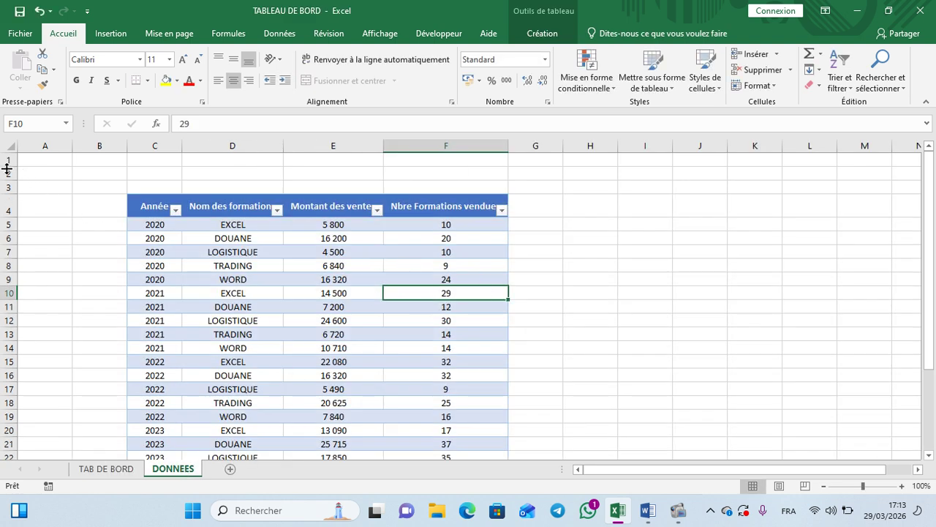
pyautogui.moveTo(9, 160); pyautogui.dragTo(10, 175)
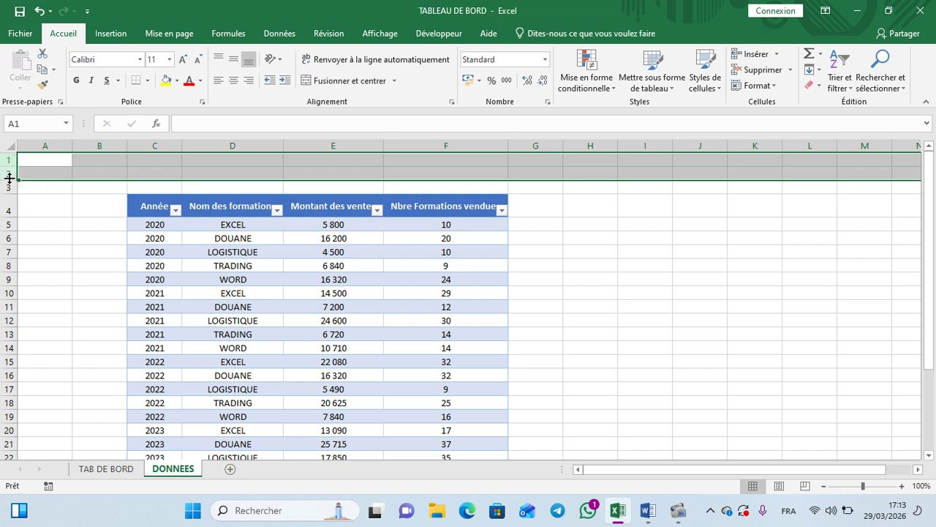
pyautogui.click(761, 70)
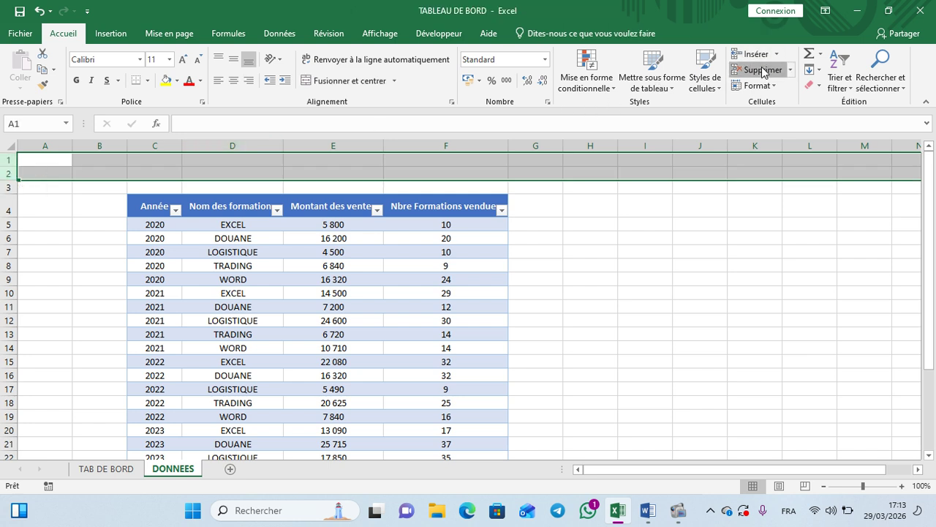
pyautogui.moveTo(648, 265); pyautogui.dragTo(603, 277)
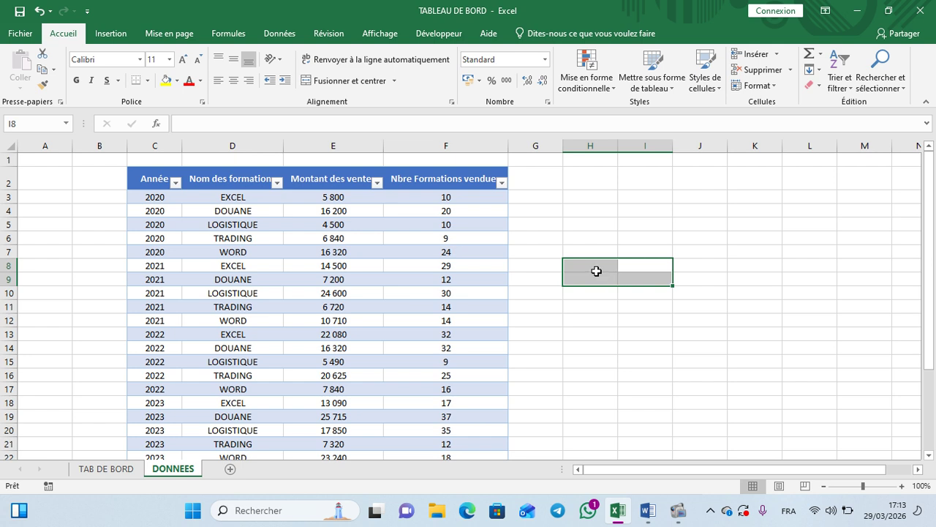
pyautogui.moveTo(14, 165); pyautogui.dragTo(17, 151)
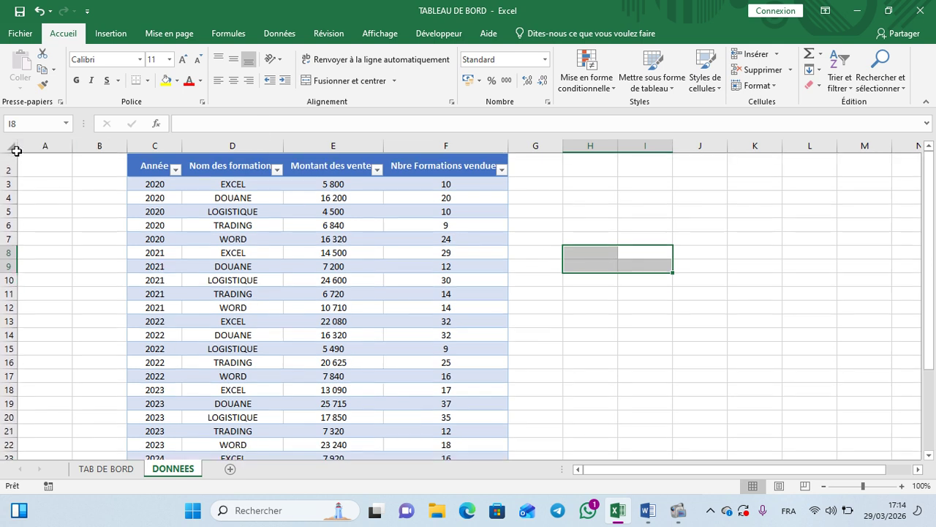
pyautogui.click(599, 307)
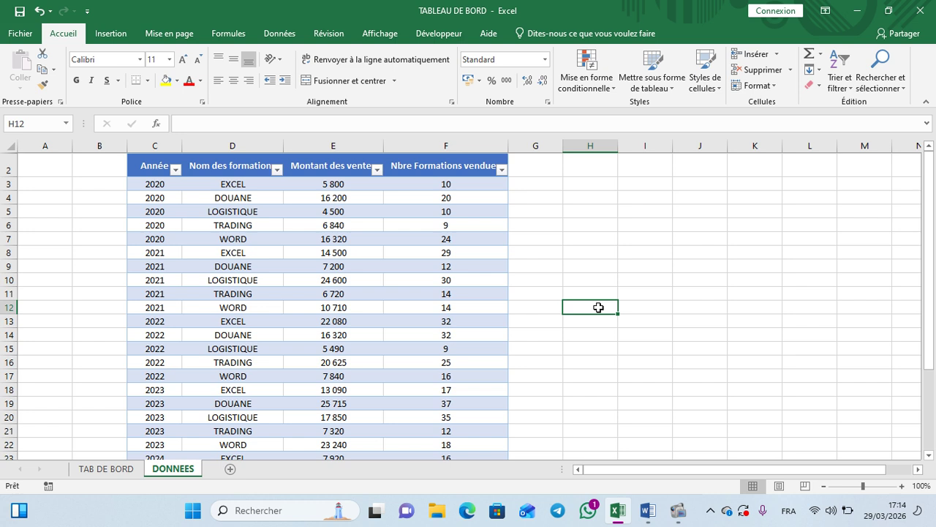
pyautogui.scroll(-3, 598, 307)
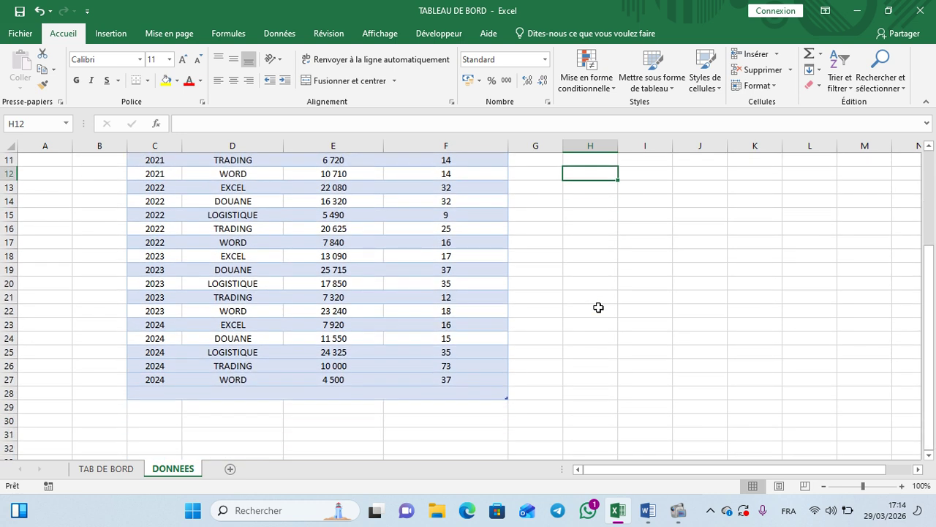
pyautogui.scroll(3, 598, 307)
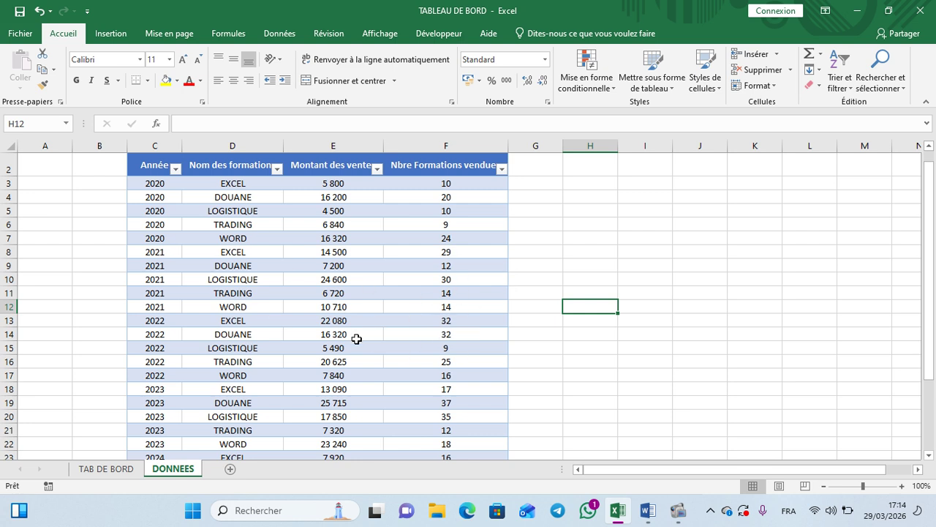
pyautogui.moveTo(354, 351); pyautogui.dragTo(372, 247)
pyautogui.click(393, 305)
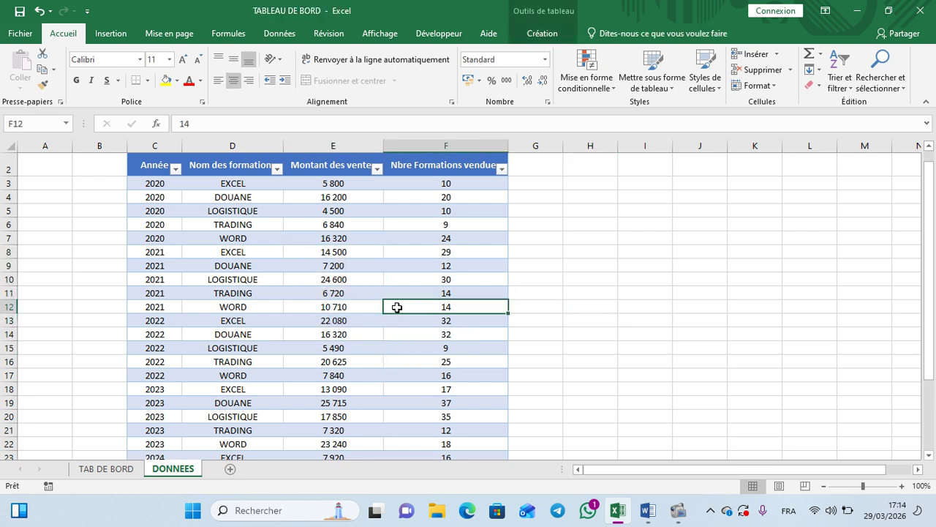
pyautogui.moveTo(314, 375); pyautogui.dragTo(294, 308)
pyautogui.click(272, 280)
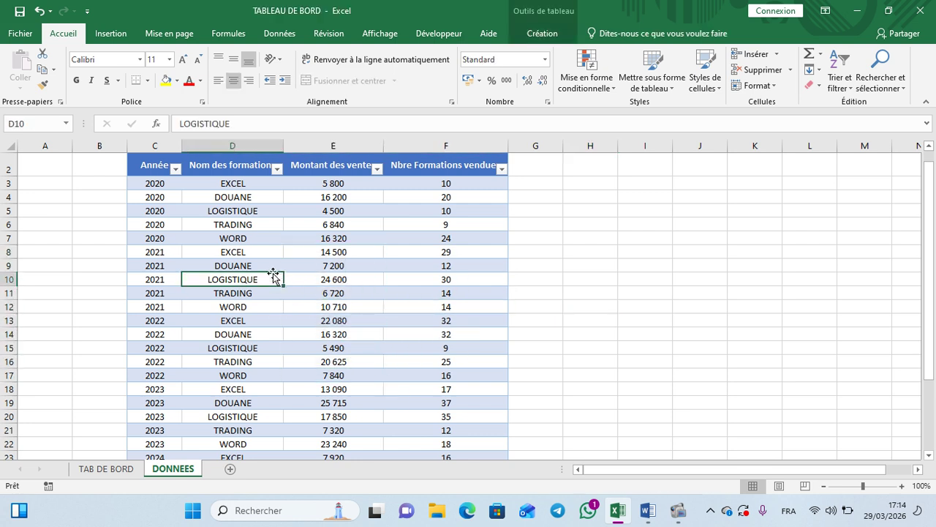
pyautogui.click(389, 282)
pyautogui.click(378, 363)
pyautogui.click(282, 361)
pyautogui.click(269, 281)
pyautogui.click(272, 264)
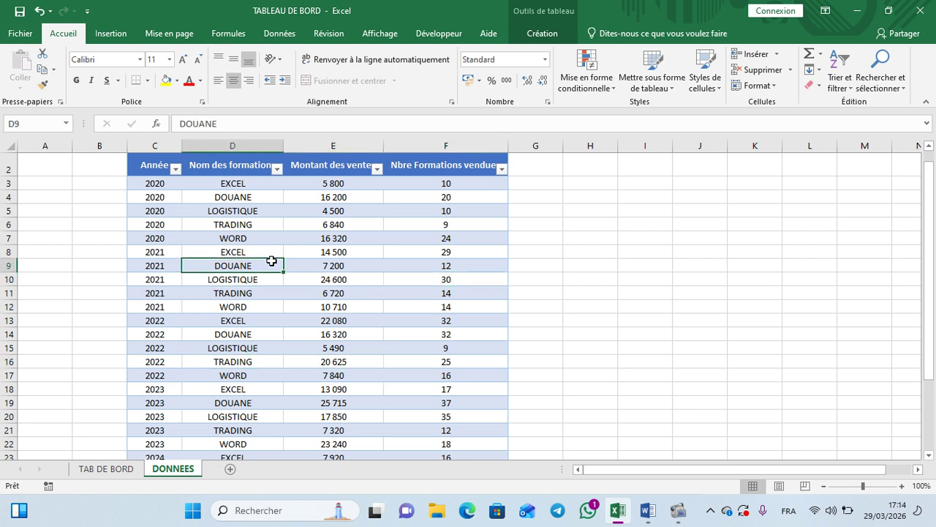
pyautogui.click(374, 256)
pyautogui.click(379, 351)
pyautogui.click(271, 427)
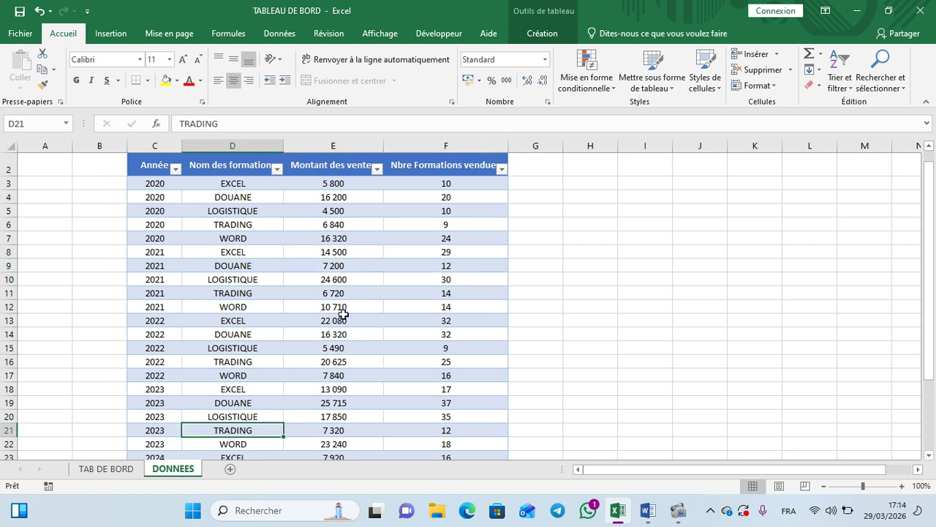
pyautogui.click(335, 280)
pyautogui.click(401, 351)
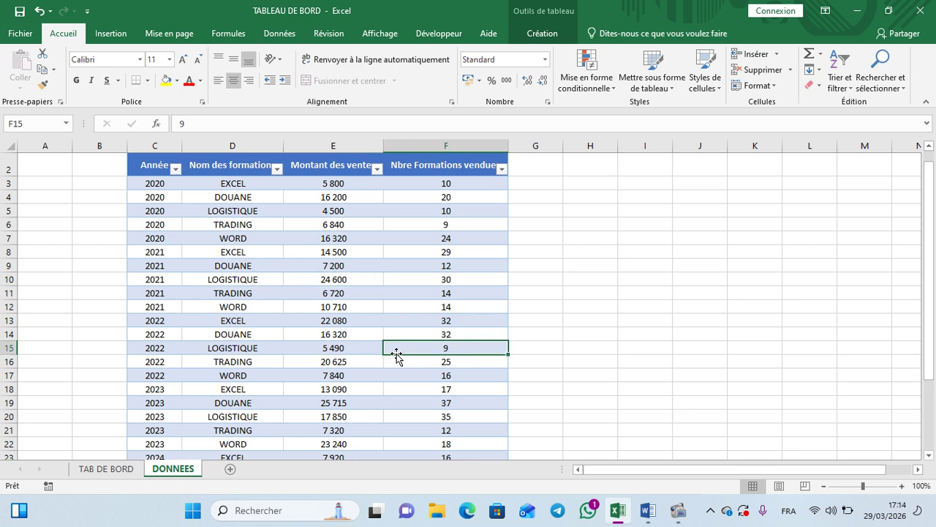
pyautogui.click(338, 266)
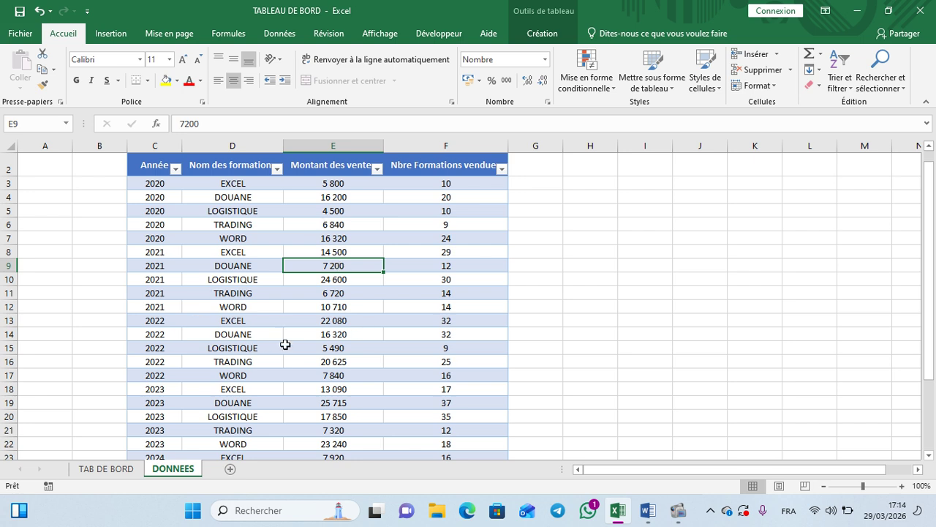
# Create a pivot table from the sales table on a new worksheet, with Année as rows and the sum of Montant des ventes as values.
pyautogui.click(280, 319)
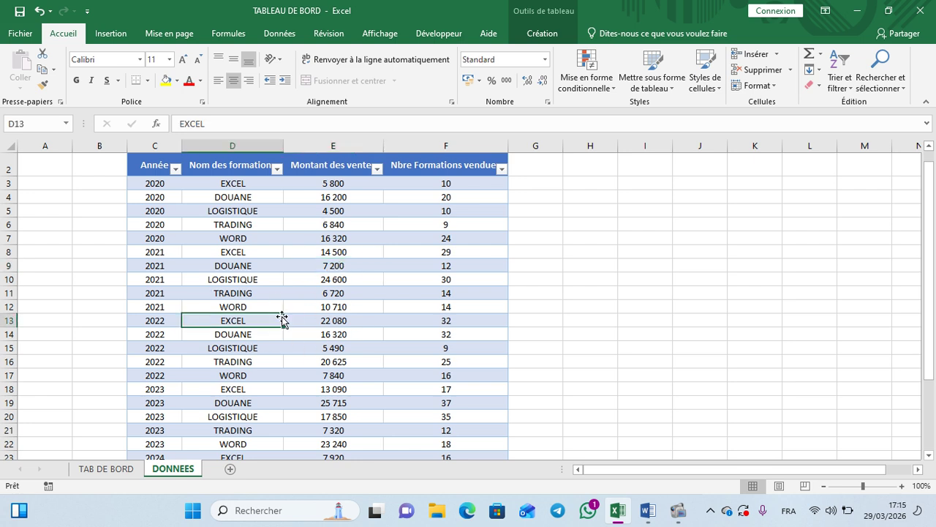
pyautogui.click(106, 34)
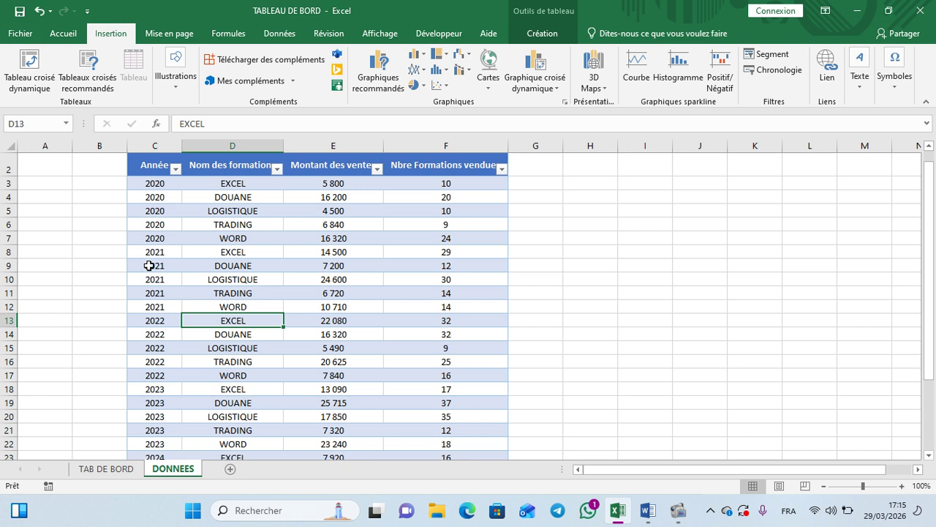
pyautogui.click(32, 81)
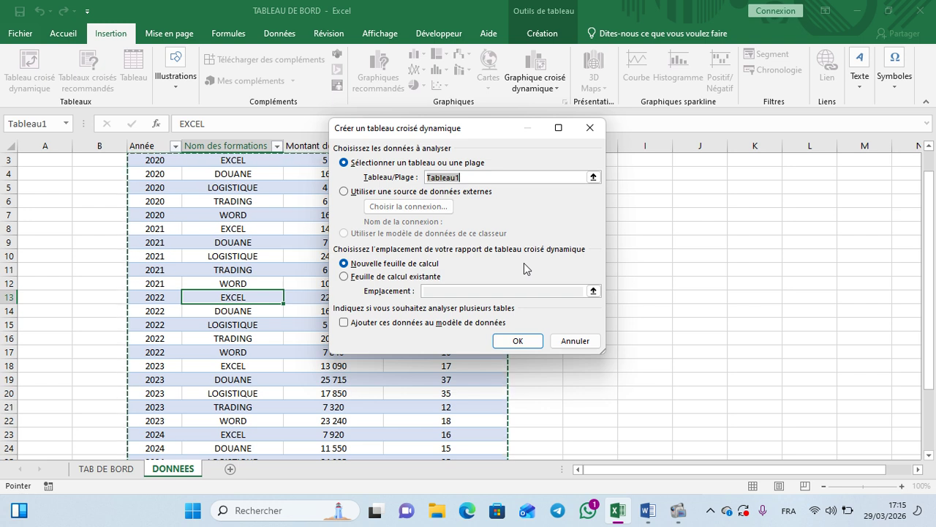
pyautogui.click(518, 341)
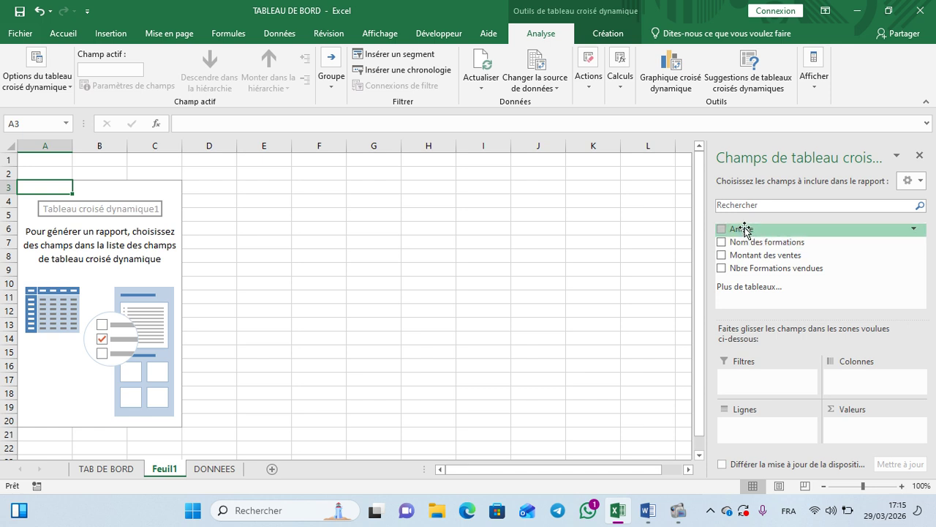
pyautogui.moveTo(744, 229); pyautogui.dragTo(763, 437)
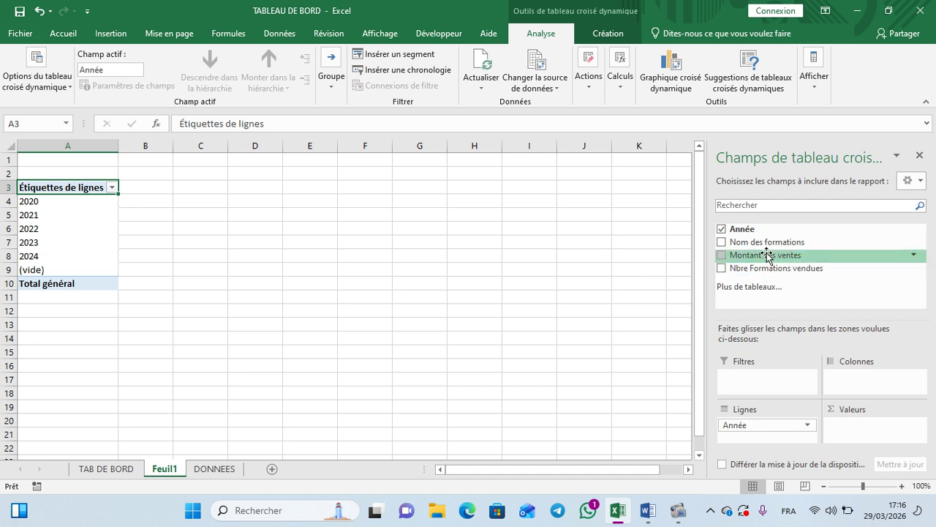
pyautogui.moveTo(758, 257); pyautogui.dragTo(868, 433)
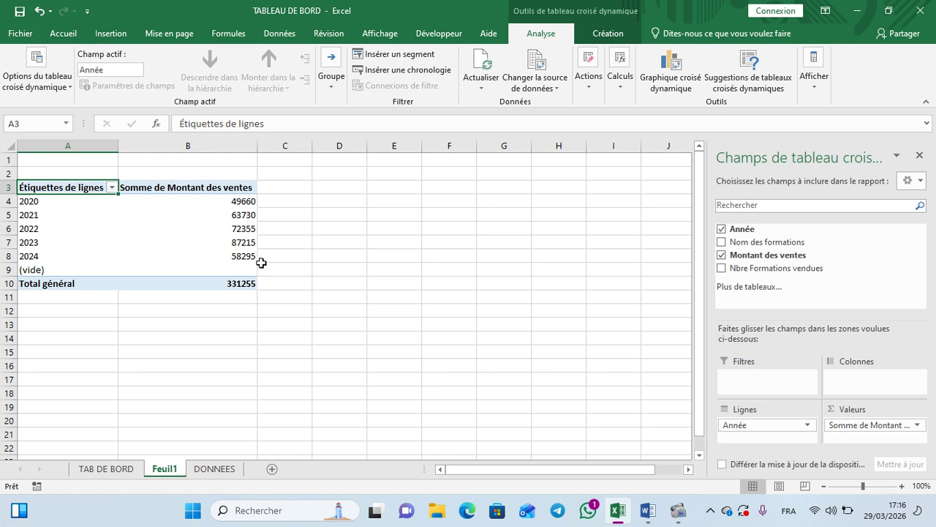
# Format the pivot table's sales amounts, including the grand total, as Nombre with 0 decimals and a thousands separator.
pyautogui.moveTo(226, 197); pyautogui.dragTo(234, 290)
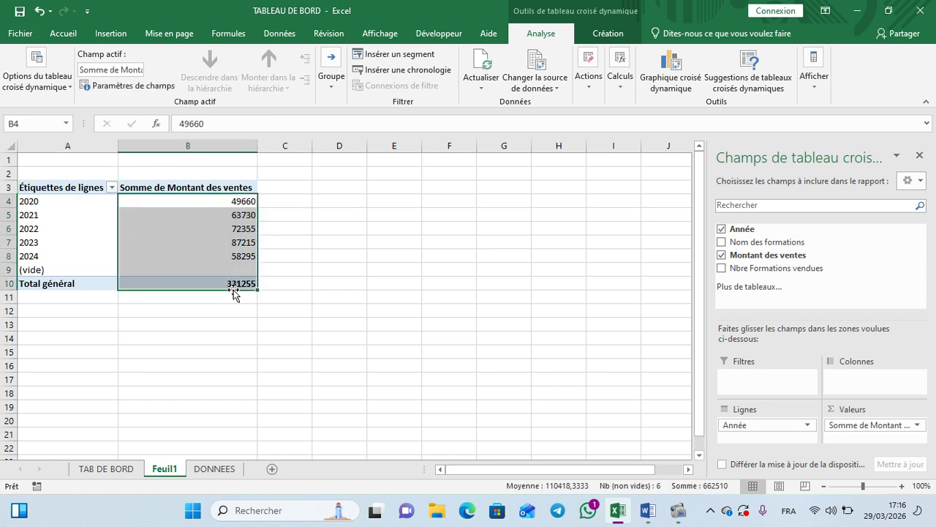
pyautogui.rightClick(219, 245)
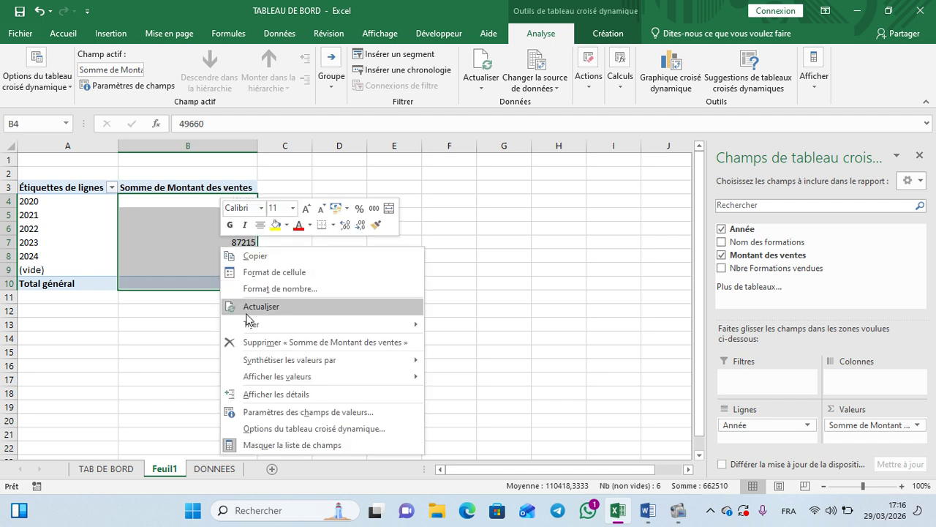
pyautogui.click(291, 293)
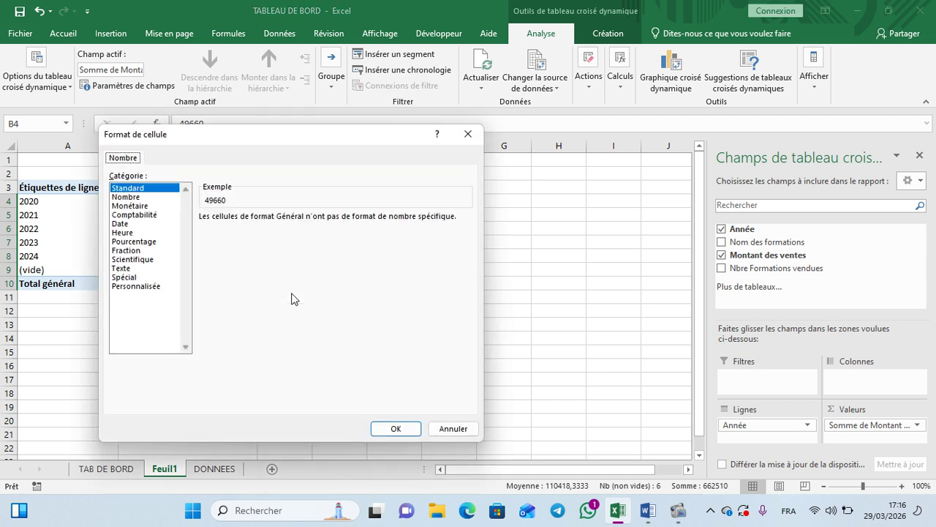
pyautogui.click(136, 198)
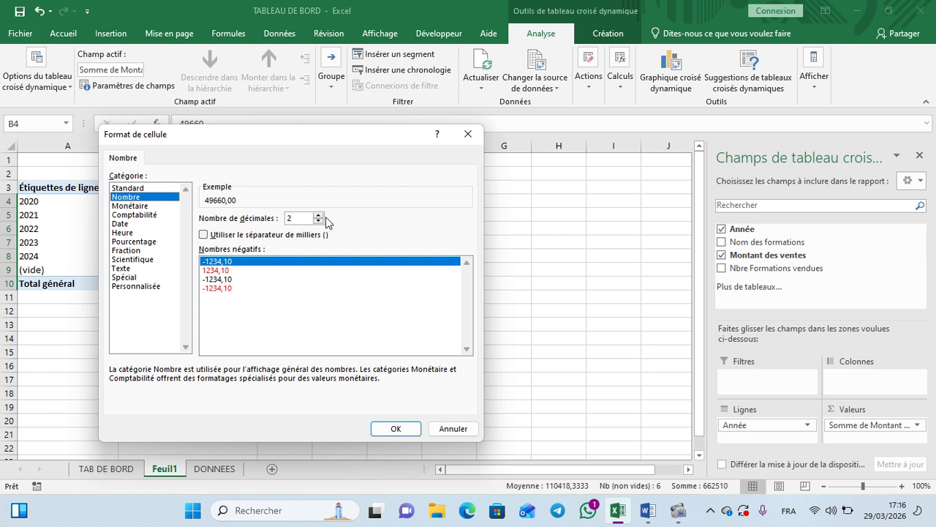
pyautogui.doubleClick(318, 222)
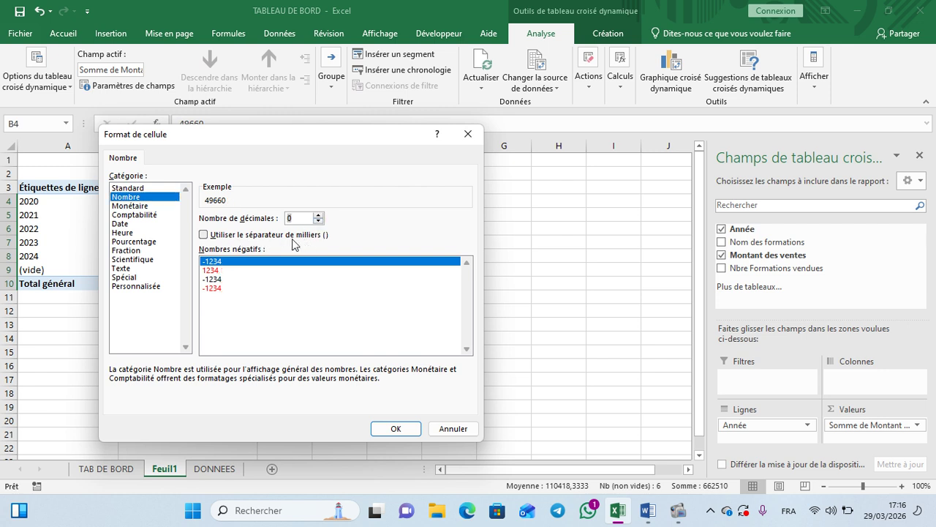
pyautogui.click(204, 235)
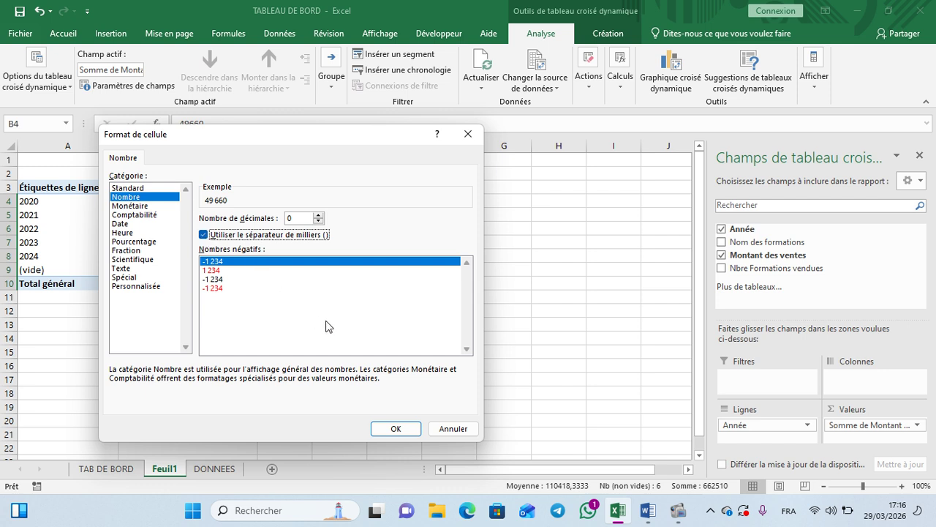
pyautogui.click(399, 428)
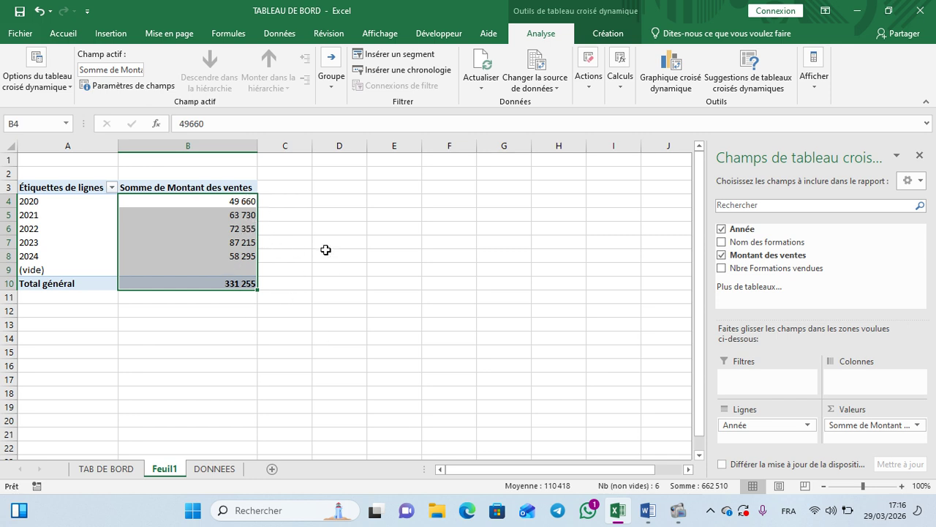
pyautogui.click(152, 327)
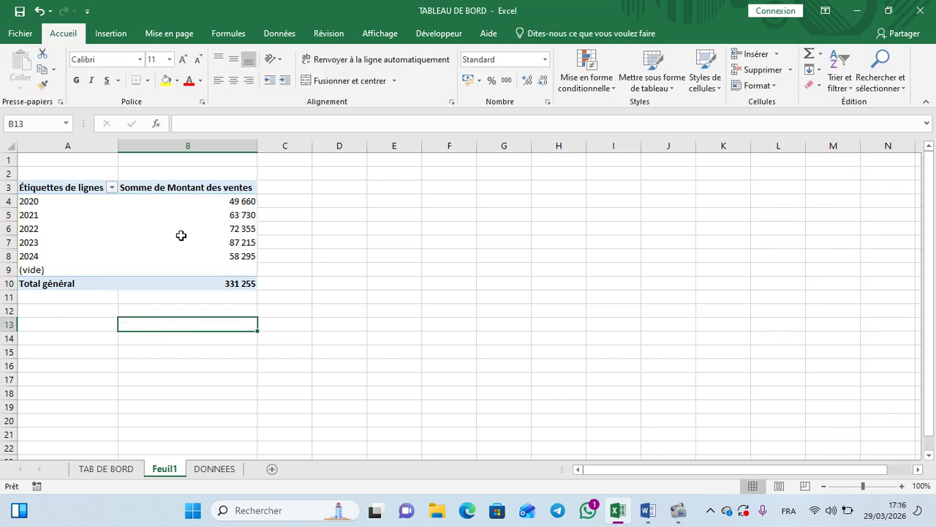
pyautogui.click(183, 240)
pyautogui.click(393, 275)
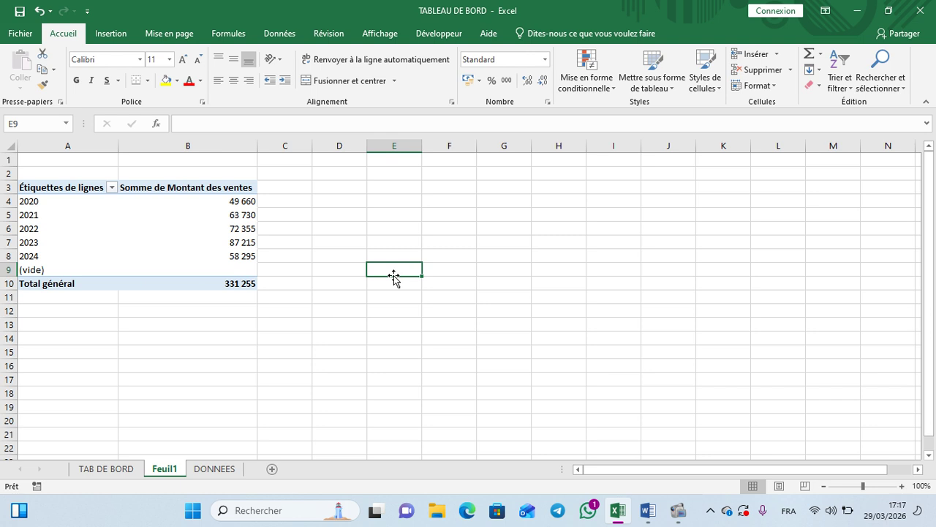
# Insert a stacked column pivot chart (Histogramme empilé) from the yearly sales pivot table and place it beside the table.
pyautogui.click(156, 239)
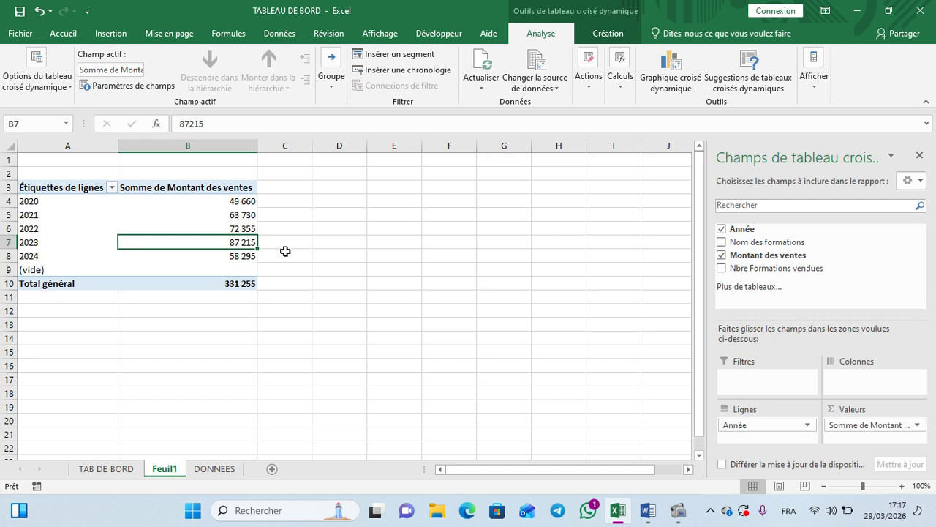
pyautogui.click(176, 226)
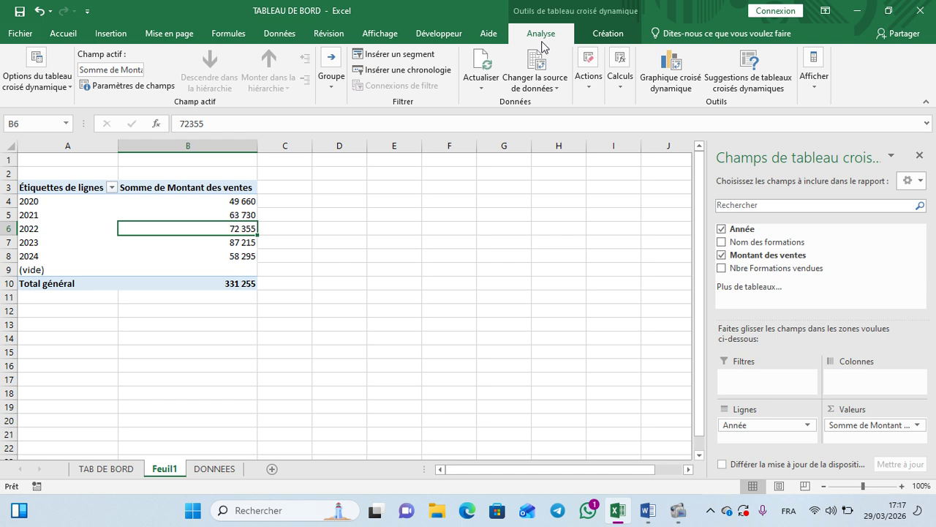
pyautogui.click(670, 84)
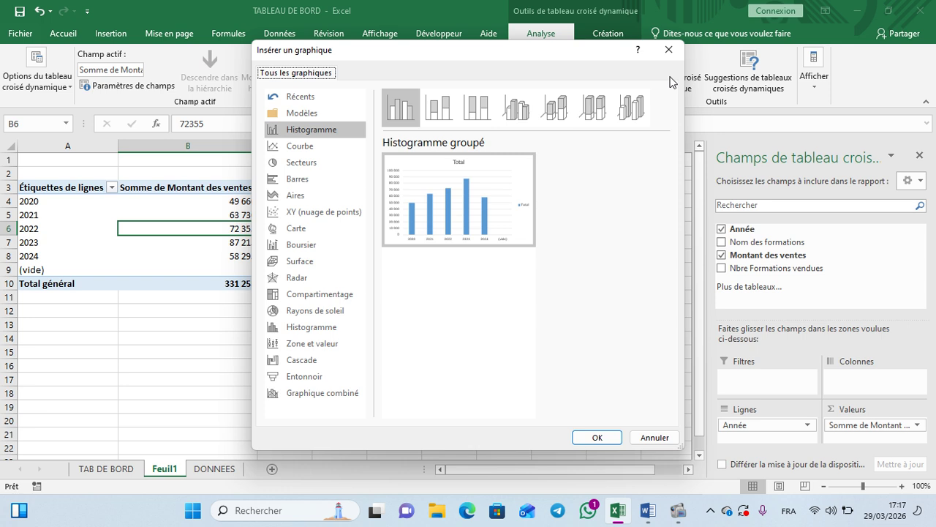
pyautogui.moveTo(502, 219)
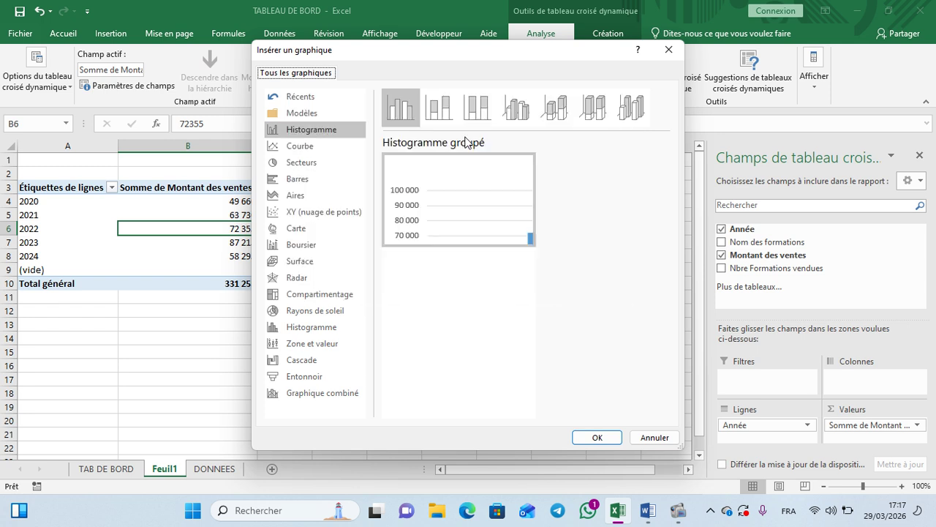
pyautogui.click(445, 110)
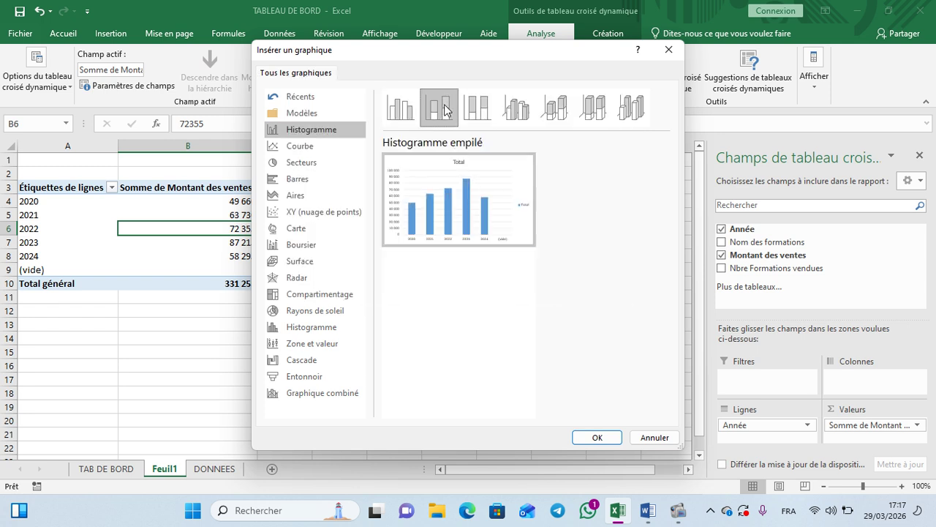
pyautogui.click(416, 110)
pyautogui.click(446, 110)
pyautogui.click(597, 437)
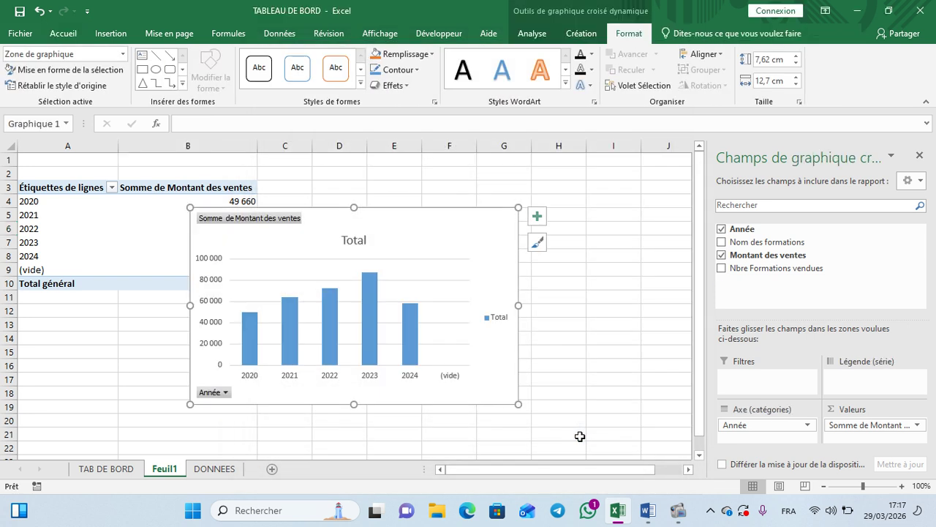
pyautogui.moveTo(501, 223); pyautogui.dragTo(591, 190)
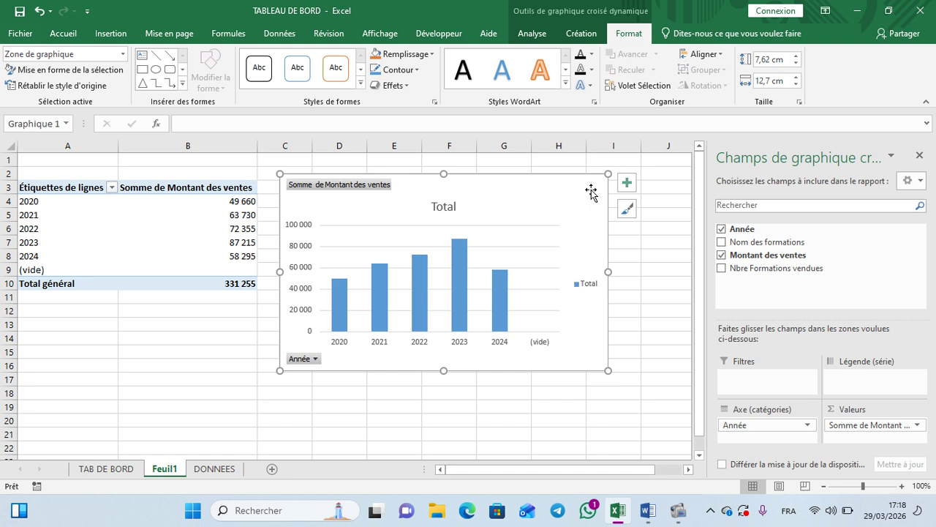
# Replace the pivot chart's title with "Montant vendue par an".
pyautogui.click(454, 204)
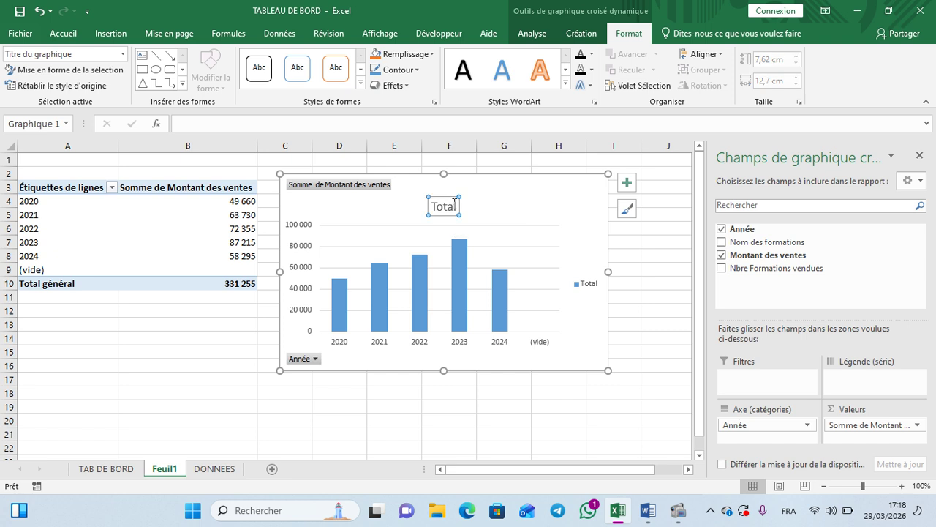
pyautogui.click(456, 205)
pyautogui.press('BackSpace')
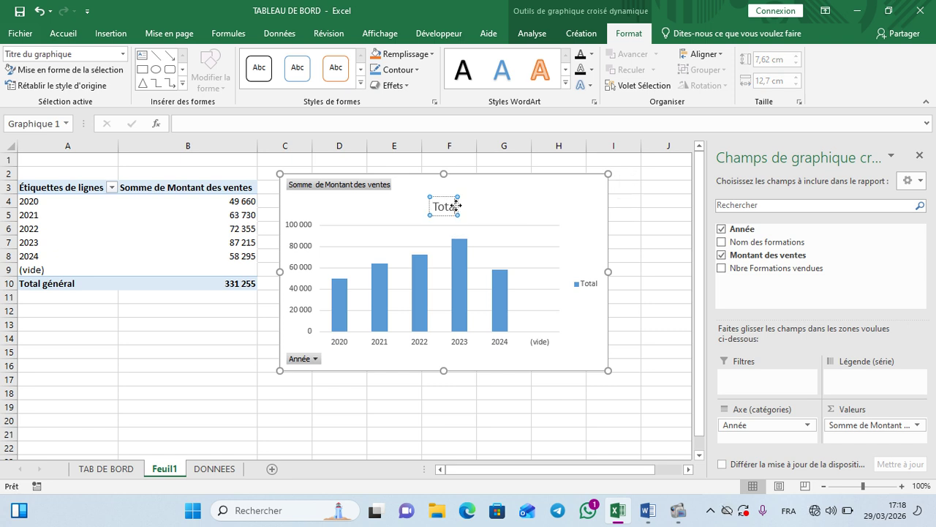
pyautogui.press('BackSpace')
pyautogui.press('BackSpace')
pyautogui.press('BackSpace')
pyautogui.press('BackSpace')
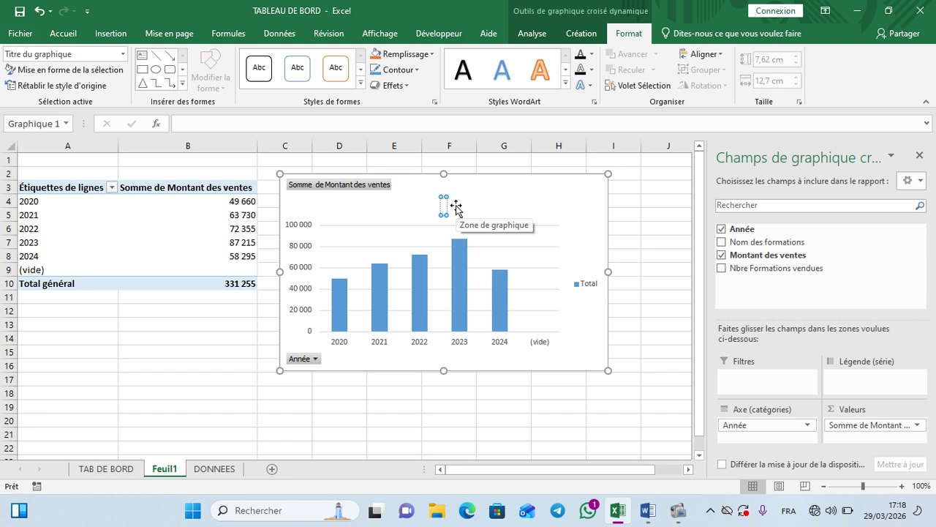
pyautogui.write('Monta')
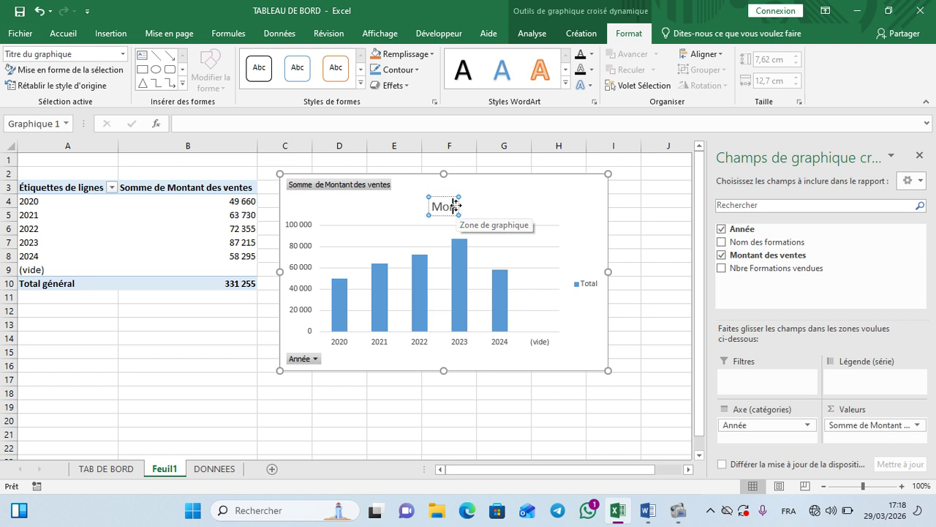
pyautogui.write('nt')
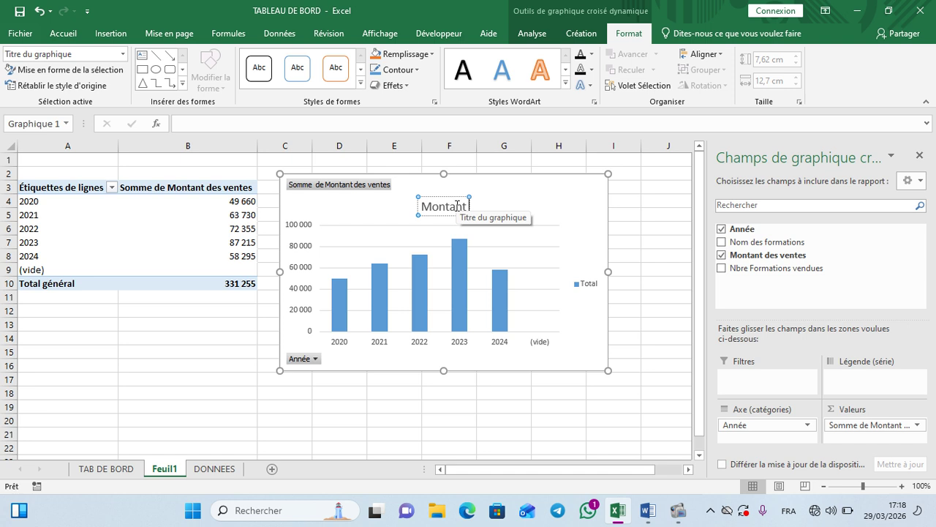
pyautogui.write(' vendue')
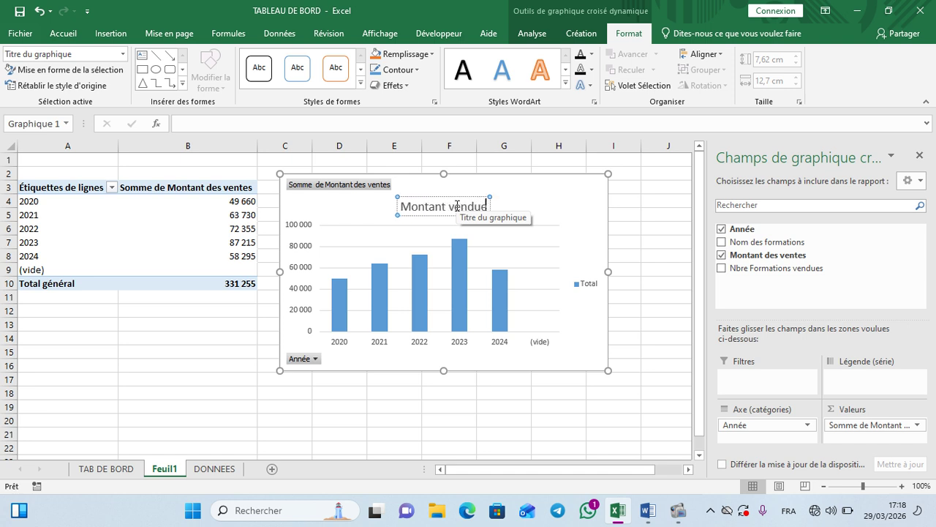
pyautogui.write(' par')
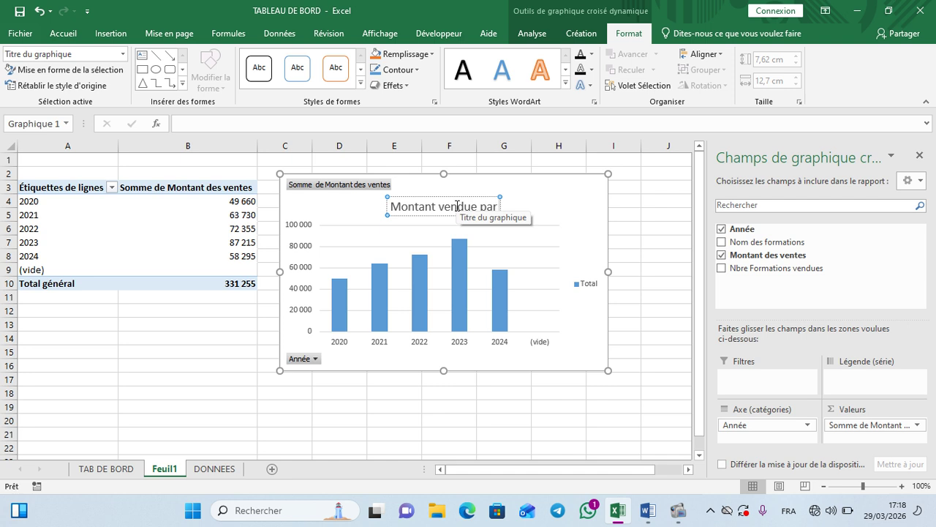
pyautogui.write(' an')
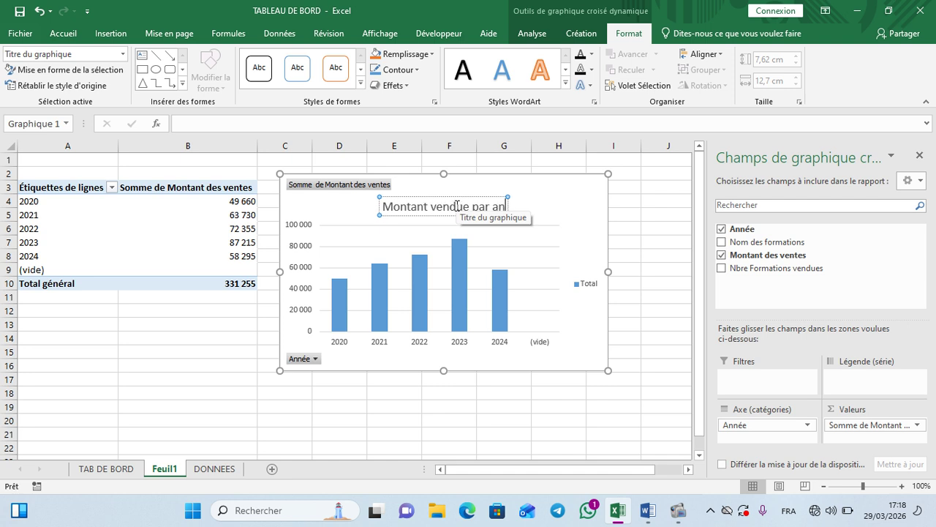
pyautogui.click(548, 204)
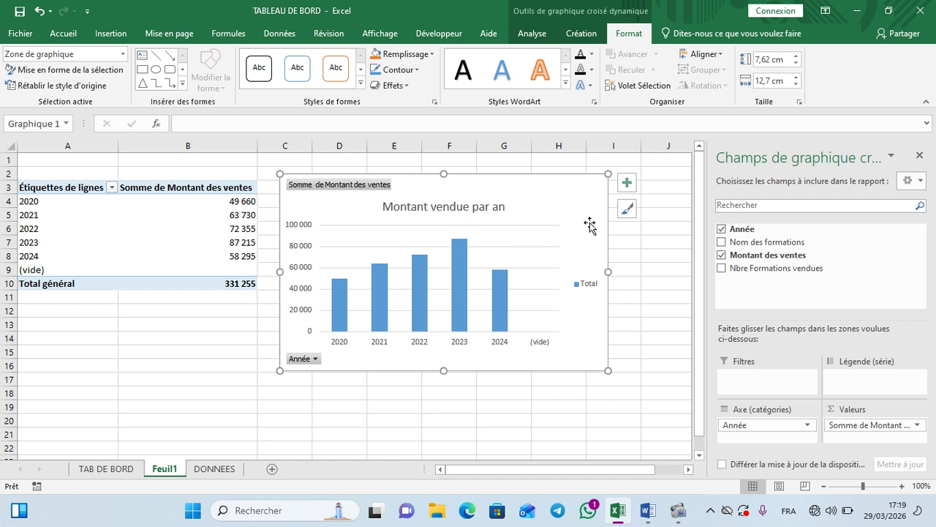
# Hide all field buttons on the "Montant vendue par an" pivot chart.
pyautogui.rightClick(561, 185)
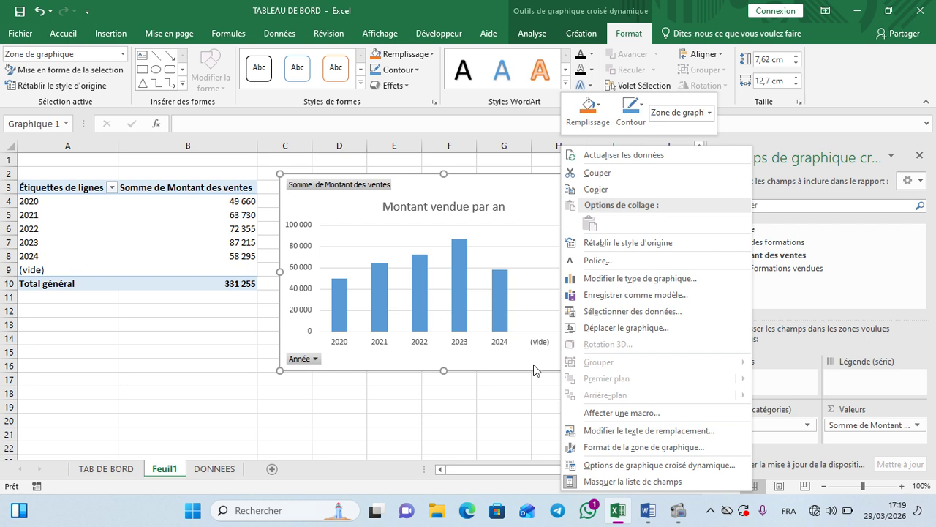
pyautogui.click(531, 190)
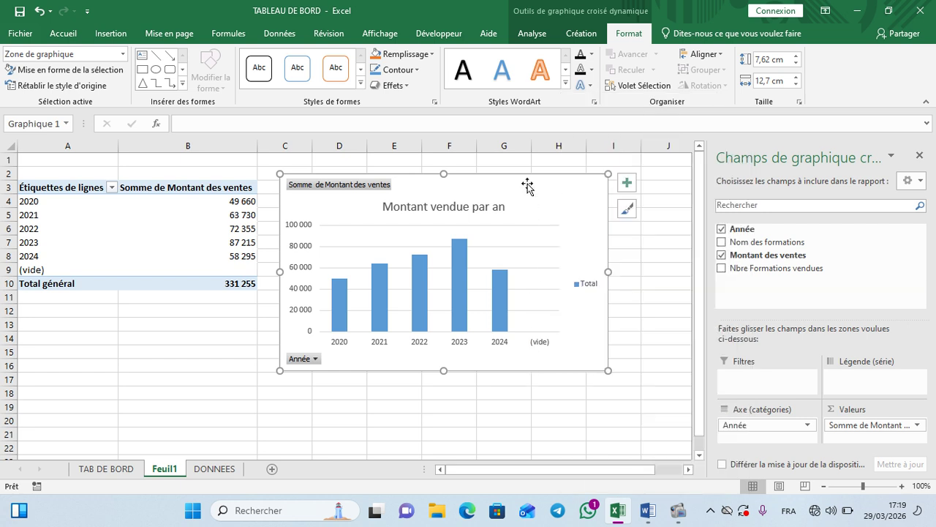
pyautogui.rightClick(313, 189)
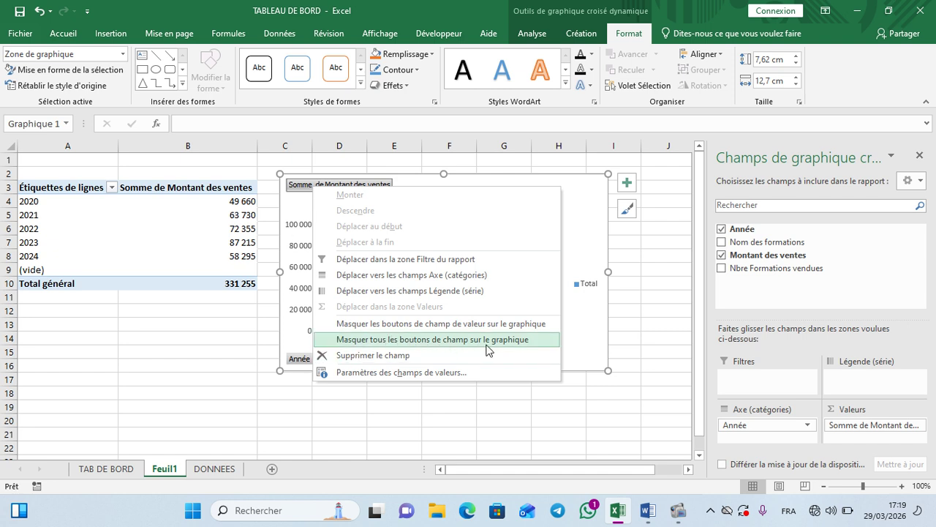
pyautogui.click(510, 340)
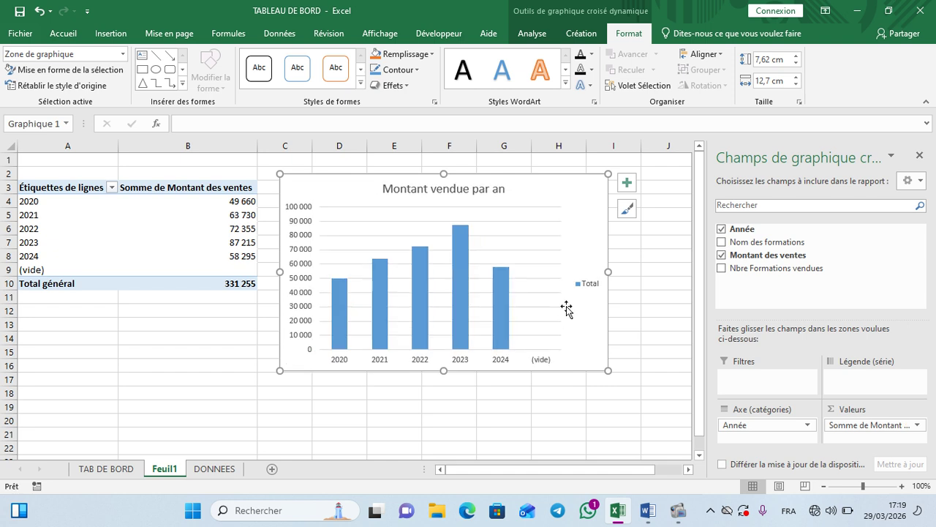
# Remove the legend, the gridlines and the primary vertical axis from the yearly sales pivot chart.
pyautogui.click(624, 184)
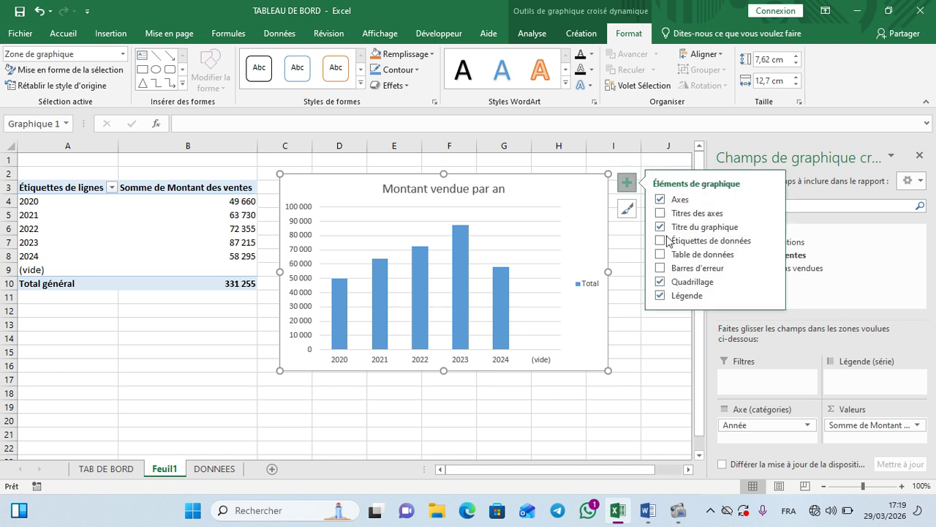
pyautogui.click(659, 296)
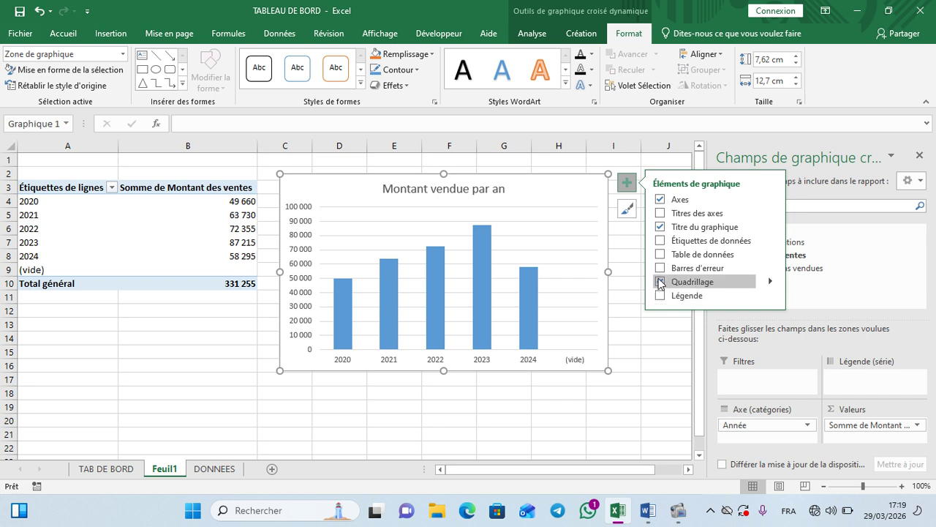
pyautogui.click(660, 281)
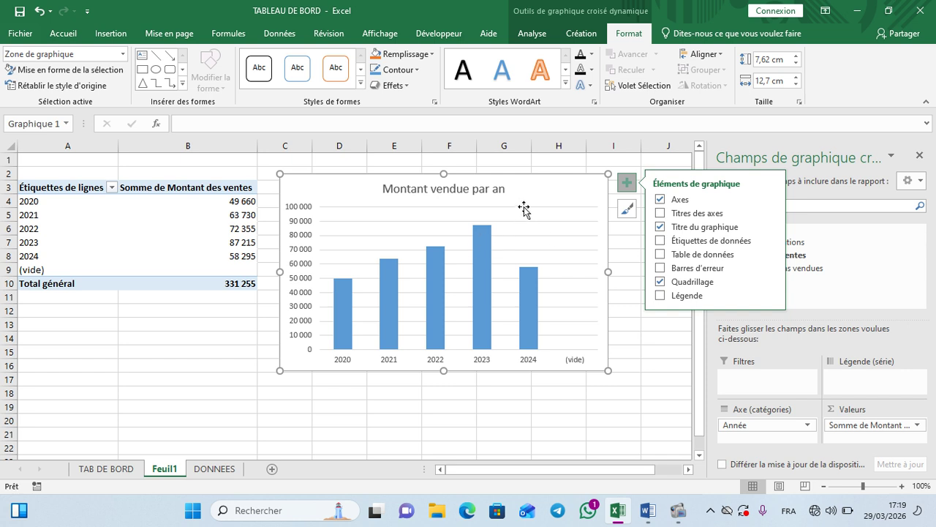
pyautogui.click(660, 281)
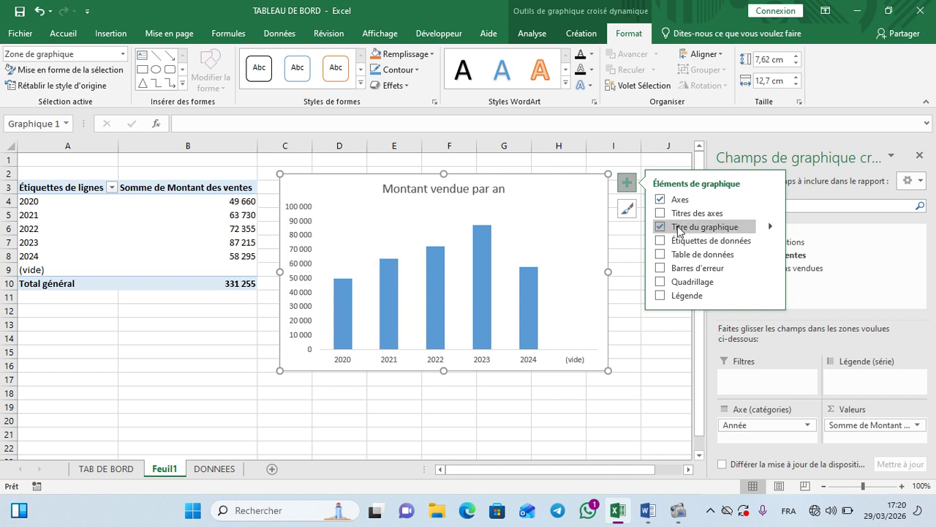
pyautogui.click(770, 202)
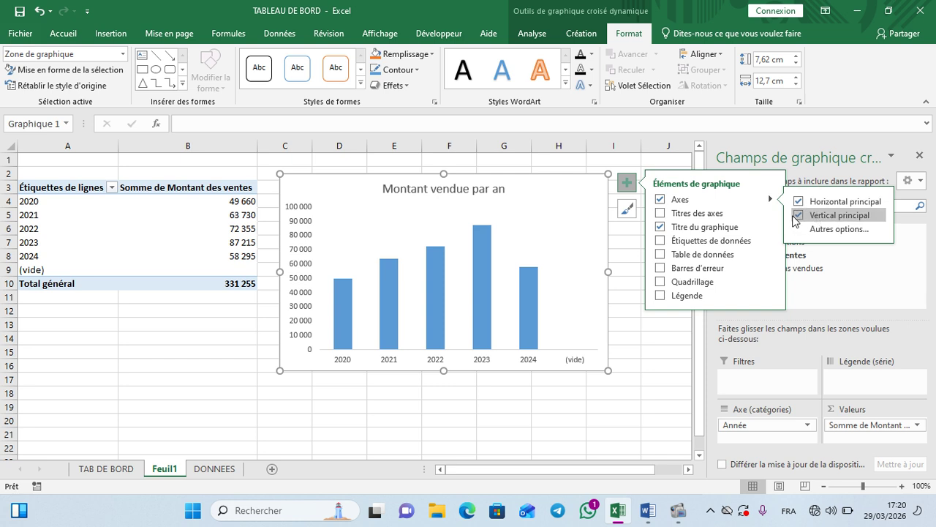
pyautogui.click(799, 216)
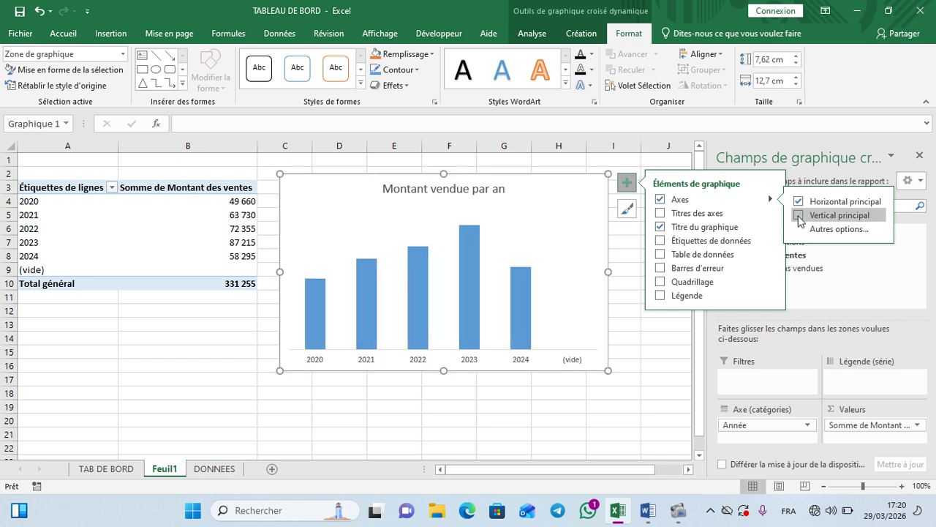
pyautogui.click(626, 183)
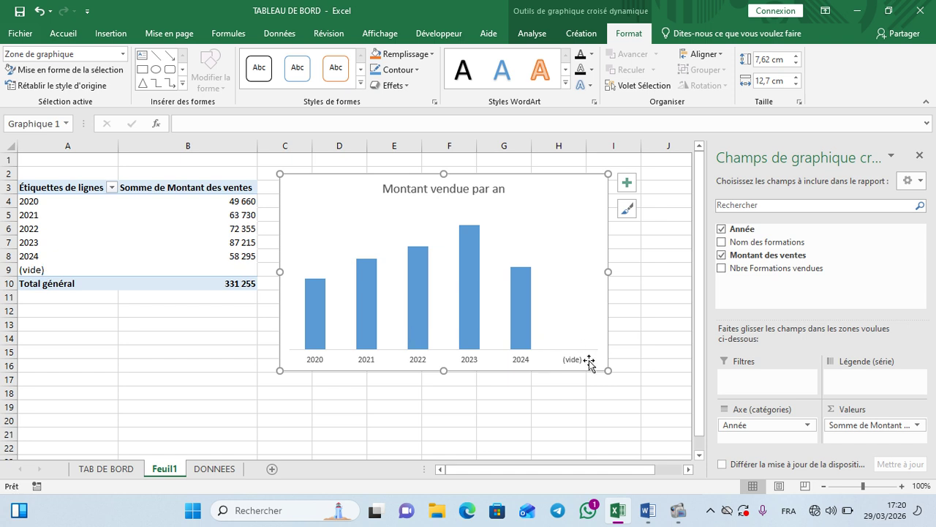
# Delete the empty row 28 at the end of the sales table on the DONNEES sheet.
pyautogui.click(134, 354)
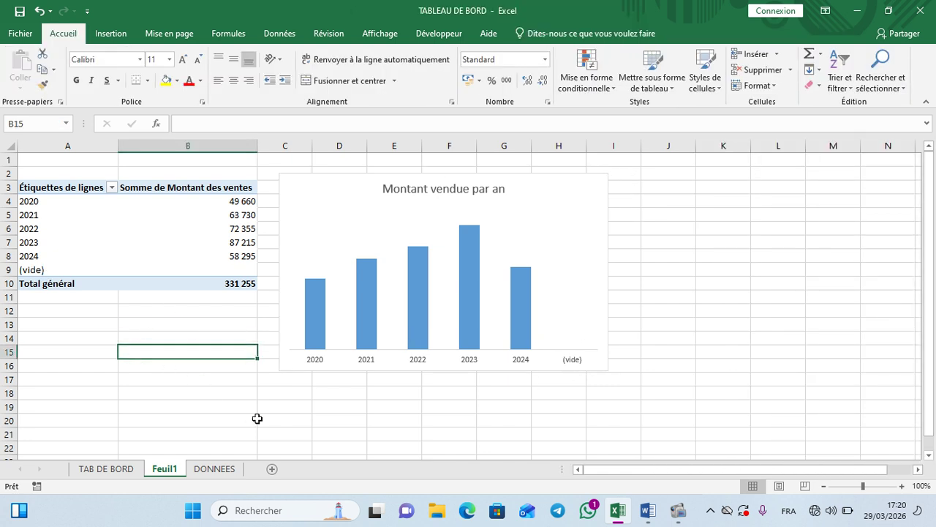
pyautogui.click(221, 468)
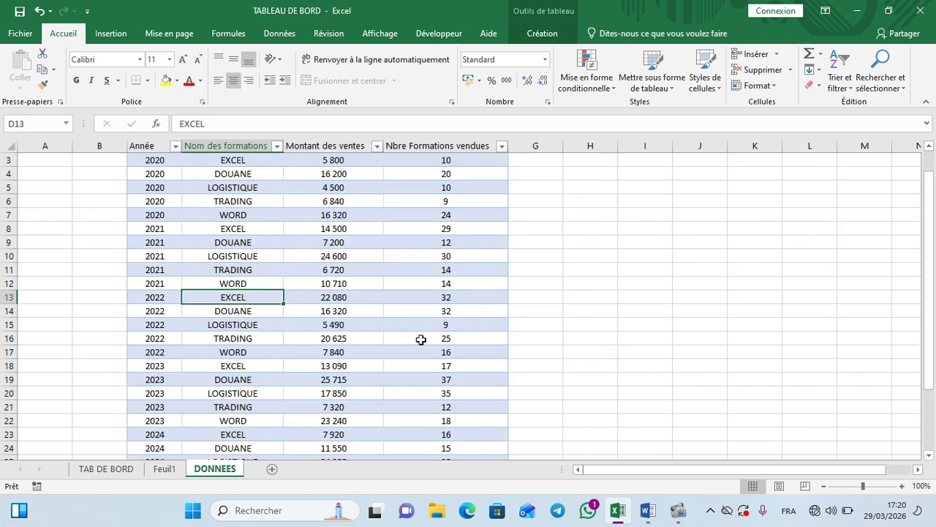
pyautogui.scroll(-4, 421, 340)
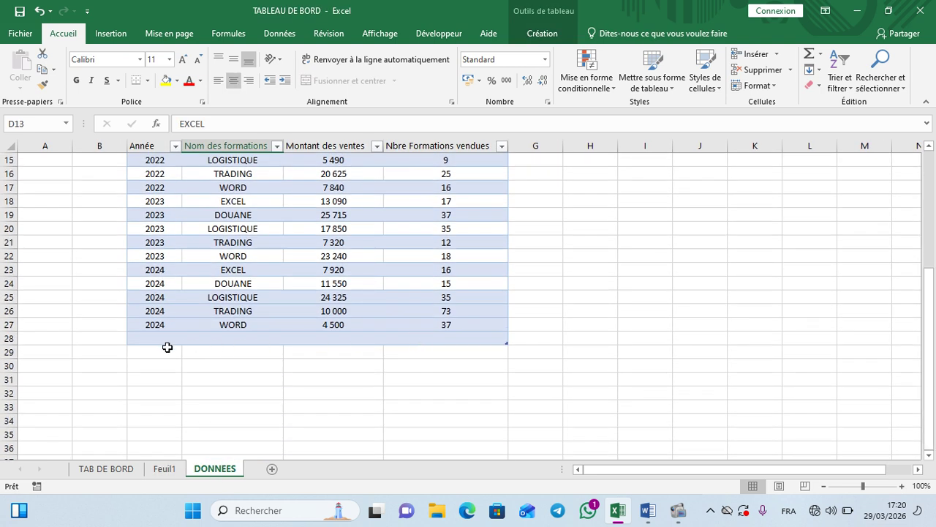
pyautogui.click(11, 339)
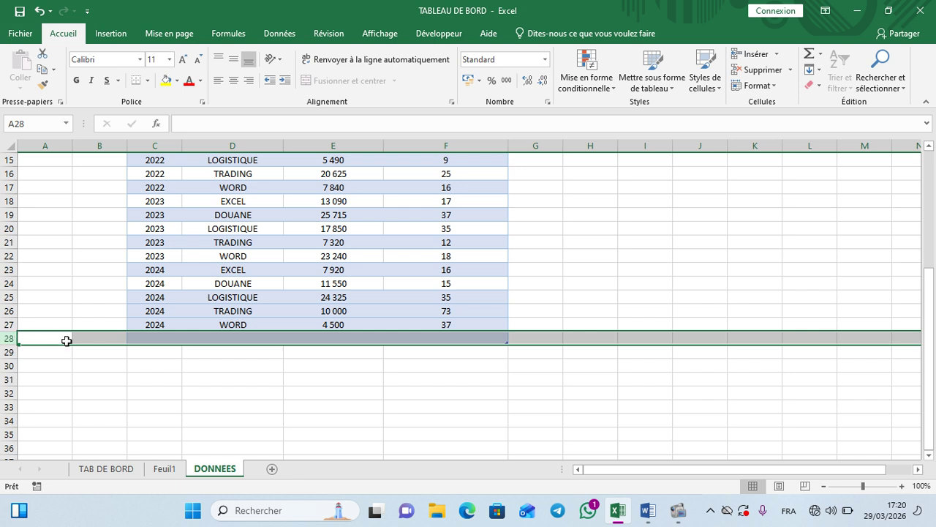
pyautogui.click(750, 70)
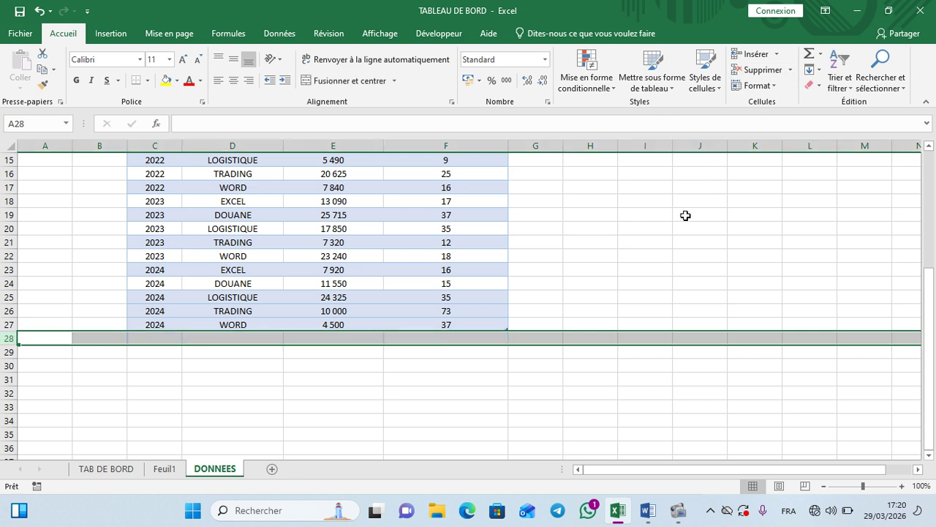
pyautogui.click(578, 270)
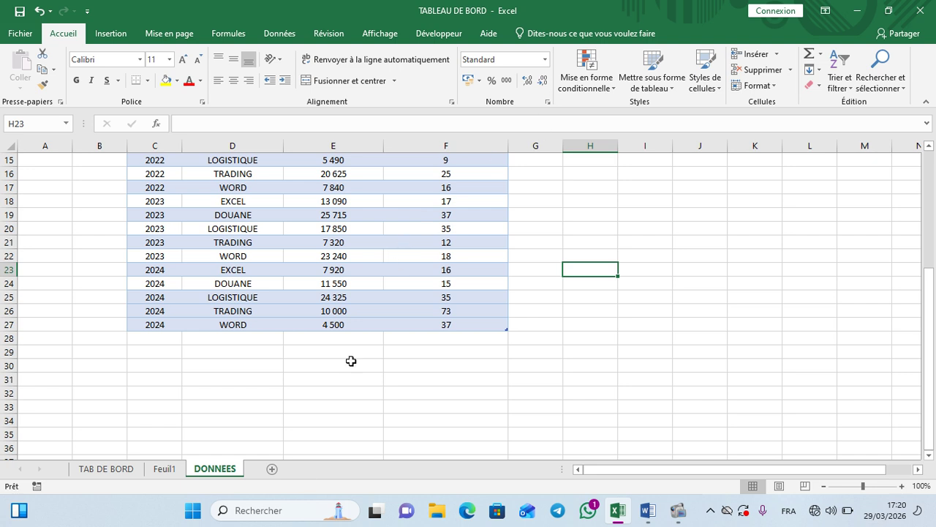
# Try to delete the (vide) row, row 9, from the yearly sales pivot table on Feuil1.
pyautogui.click(166, 471)
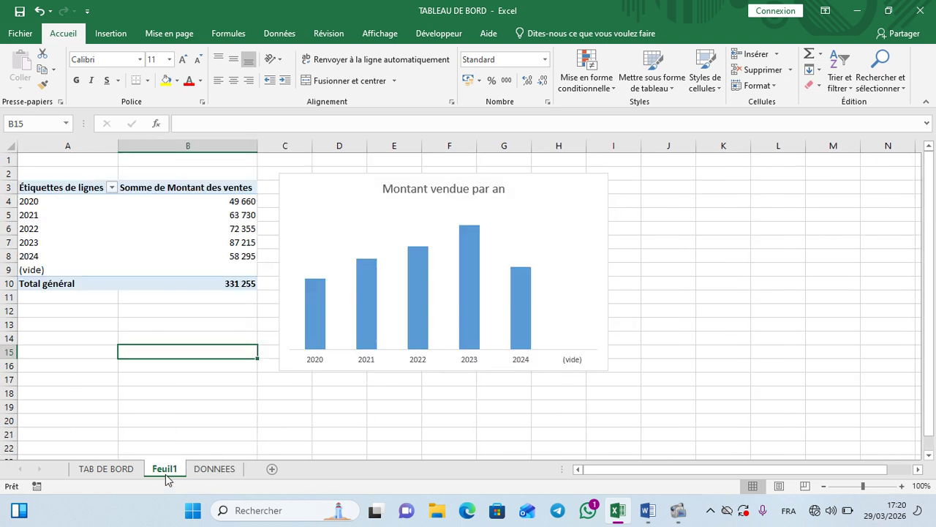
pyautogui.rightClick(541, 213)
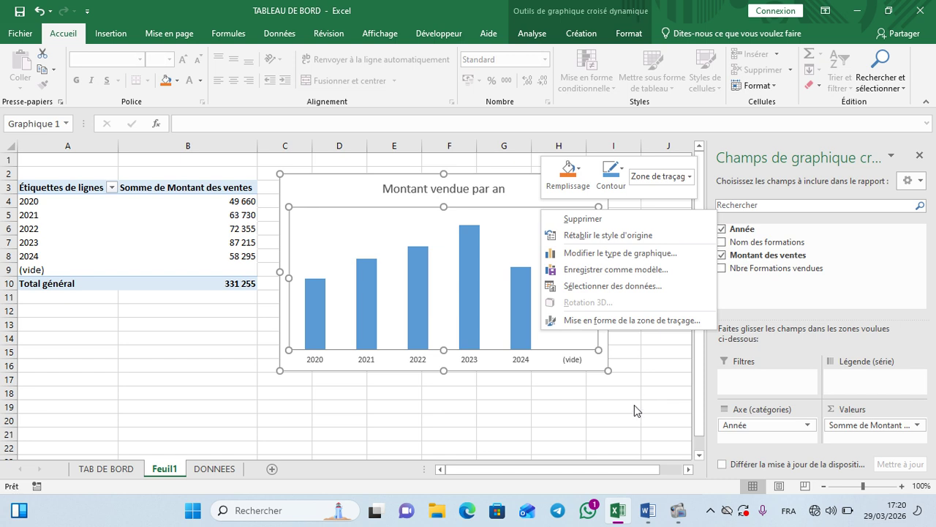
pyautogui.press('Escape')
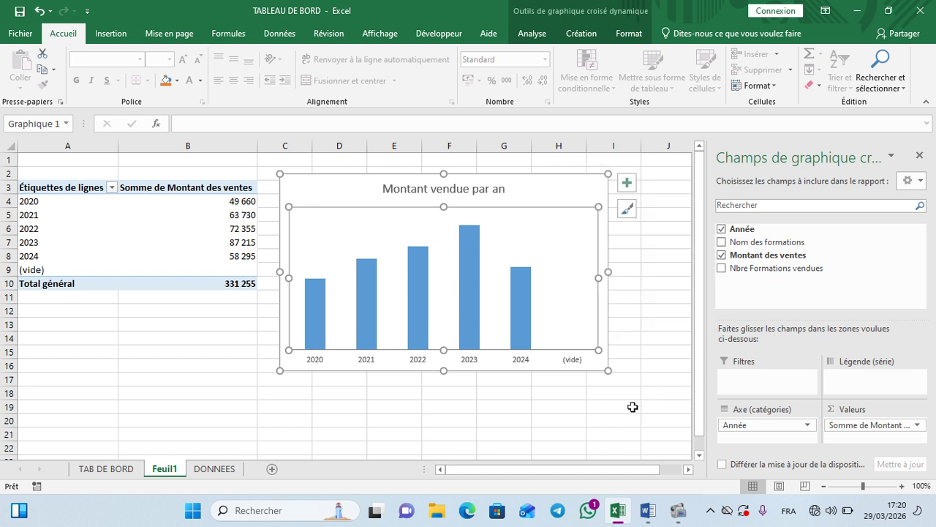
pyautogui.click(199, 242)
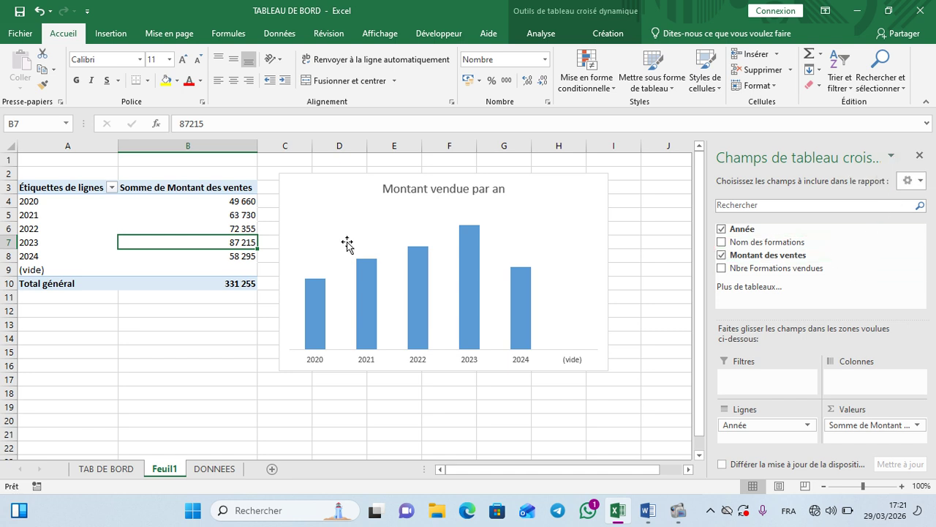
pyautogui.click(27, 270)
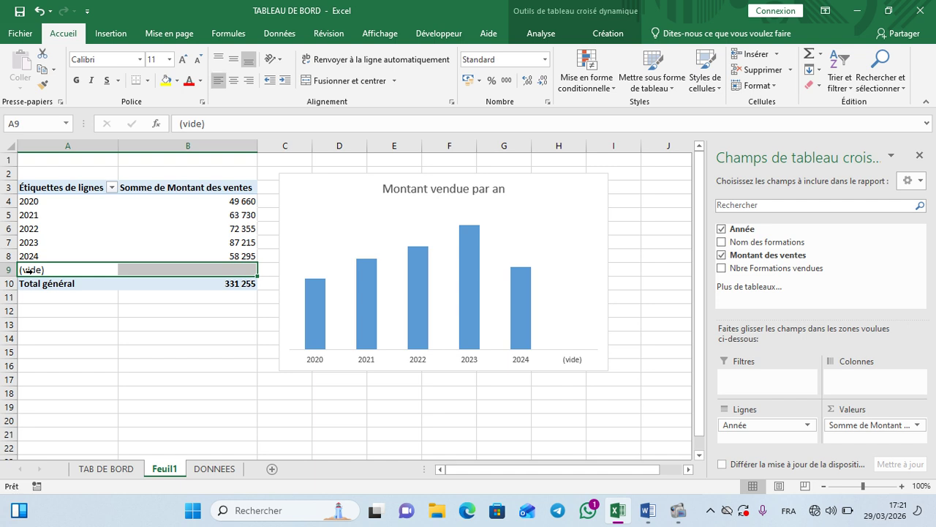
pyautogui.rightClick(28, 270)
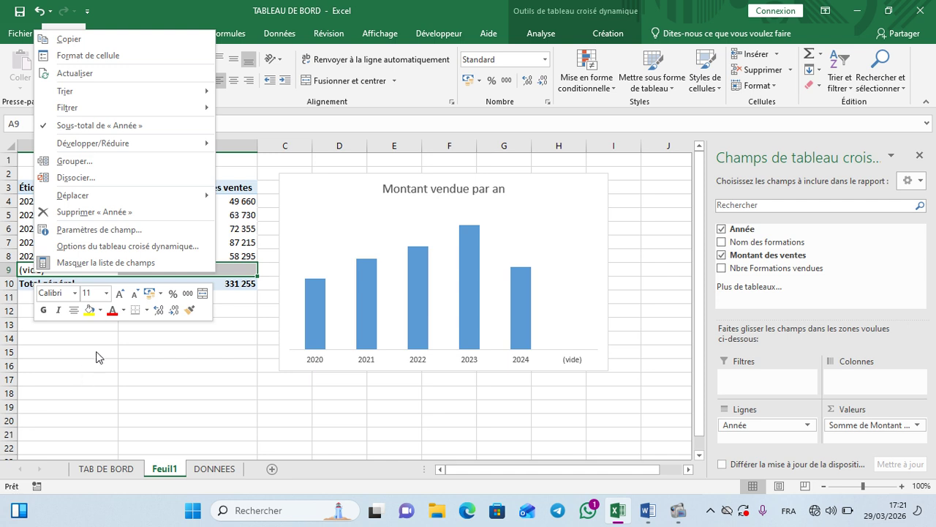
pyautogui.click(230, 272)
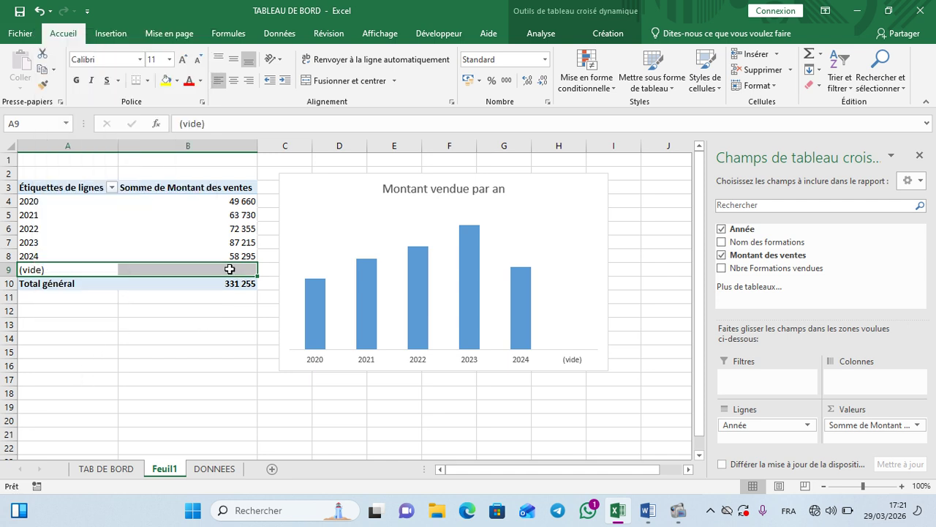
pyautogui.click(131, 270)
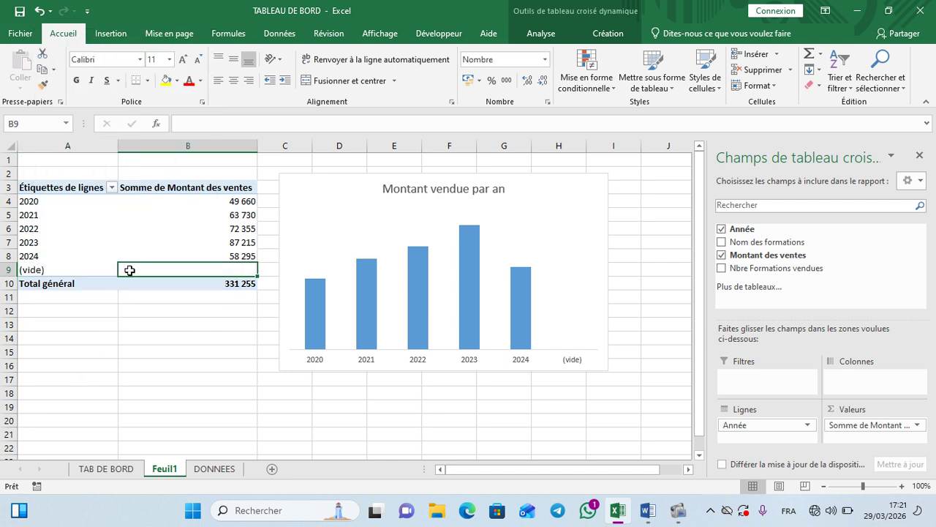
pyautogui.click(9, 270)
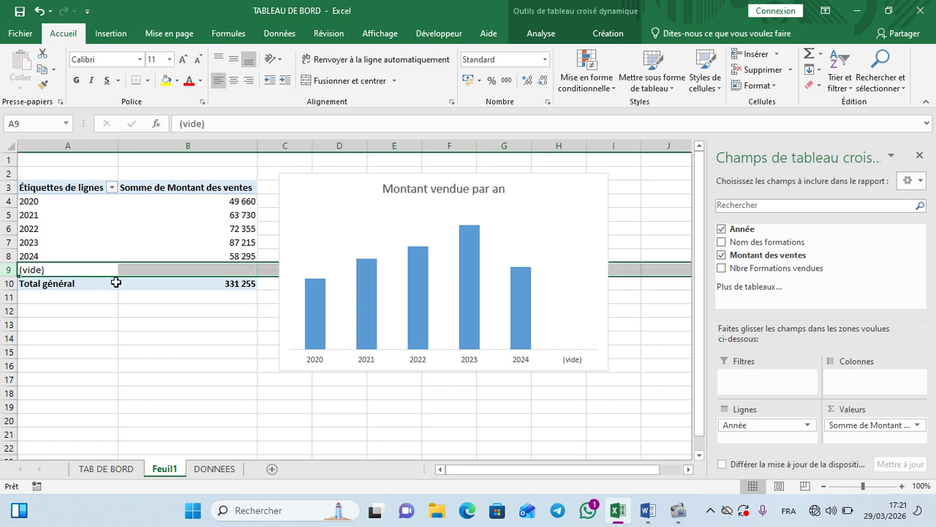
pyautogui.click(757, 68)
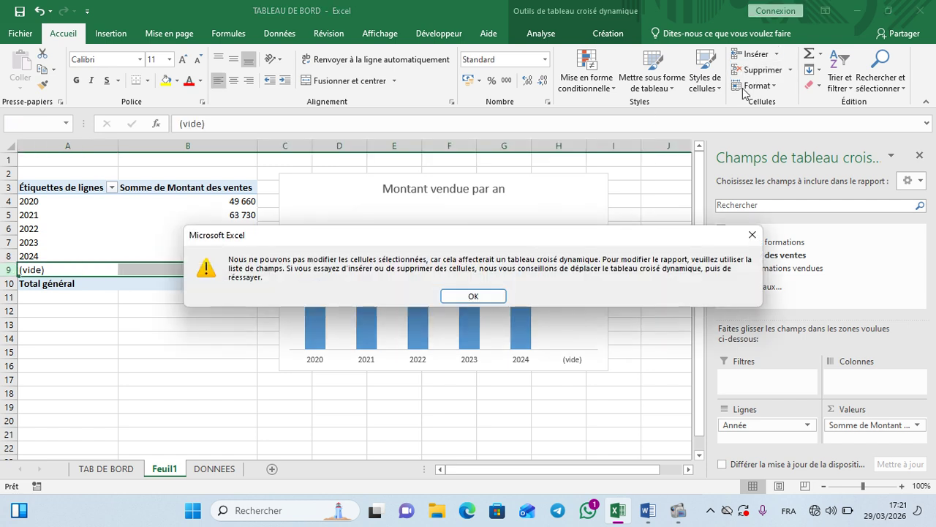
pyautogui.click(472, 296)
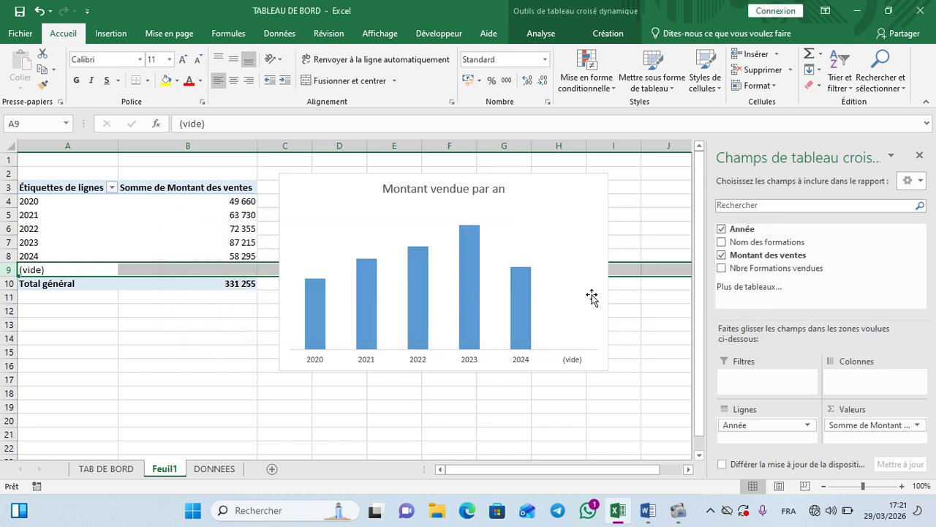
pyautogui.click(640, 394)
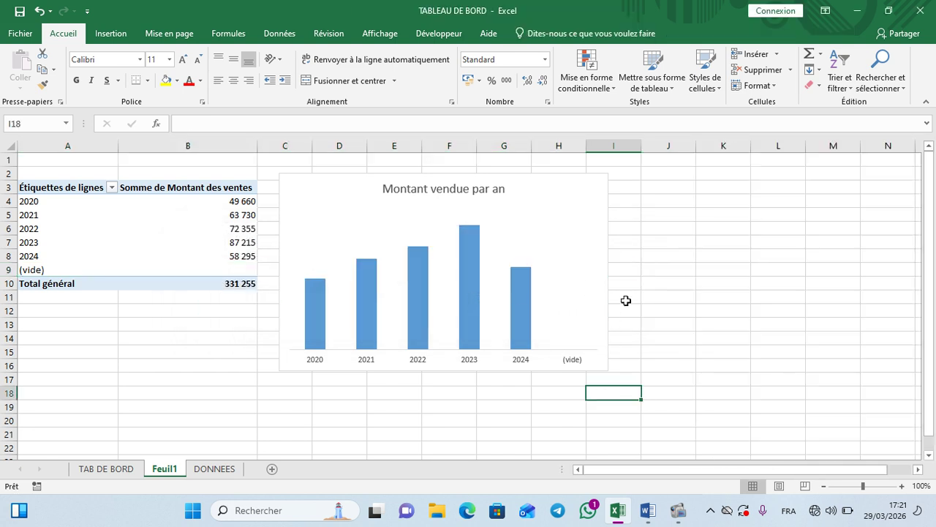
# Remove the Année field from the pivot table's rows and add it back to the rows.
pyautogui.click(167, 258)
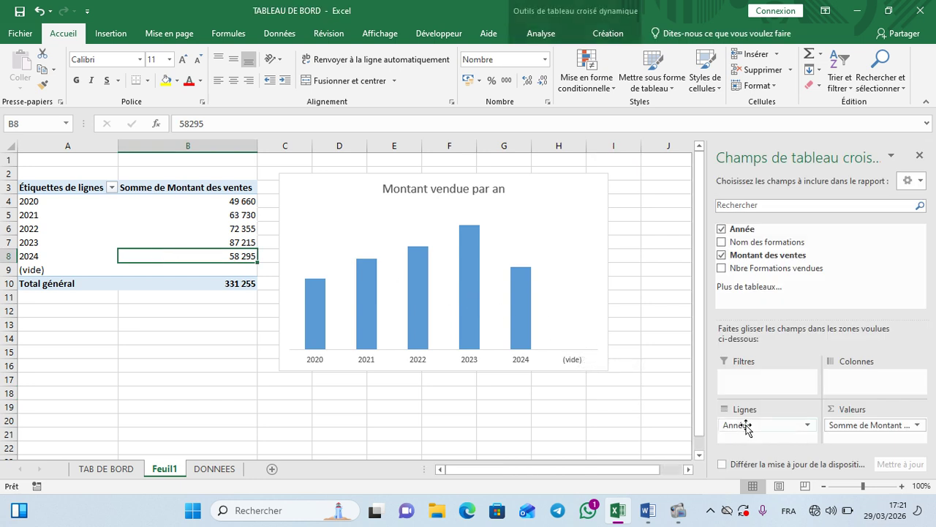
pyautogui.moveTo(746, 428); pyautogui.dragTo(609, 410)
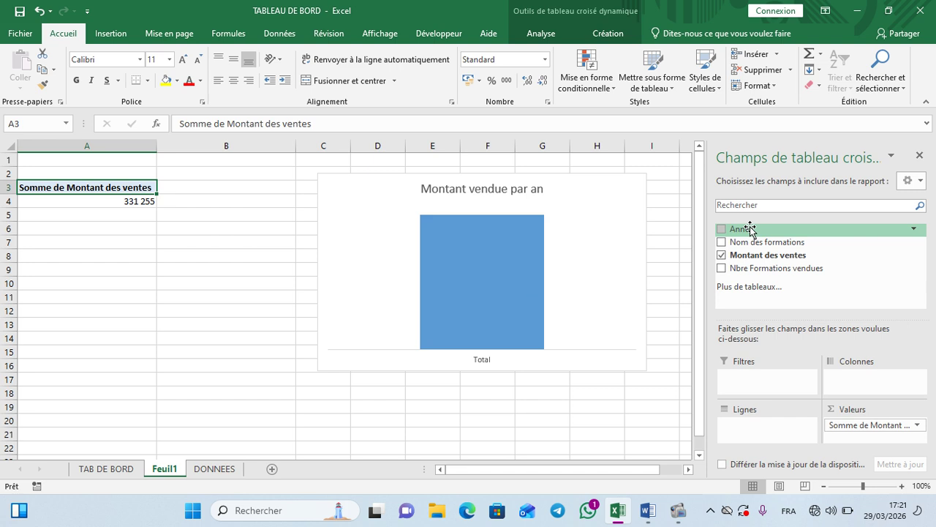
pyautogui.moveTo(750, 228); pyautogui.dragTo(770, 432)
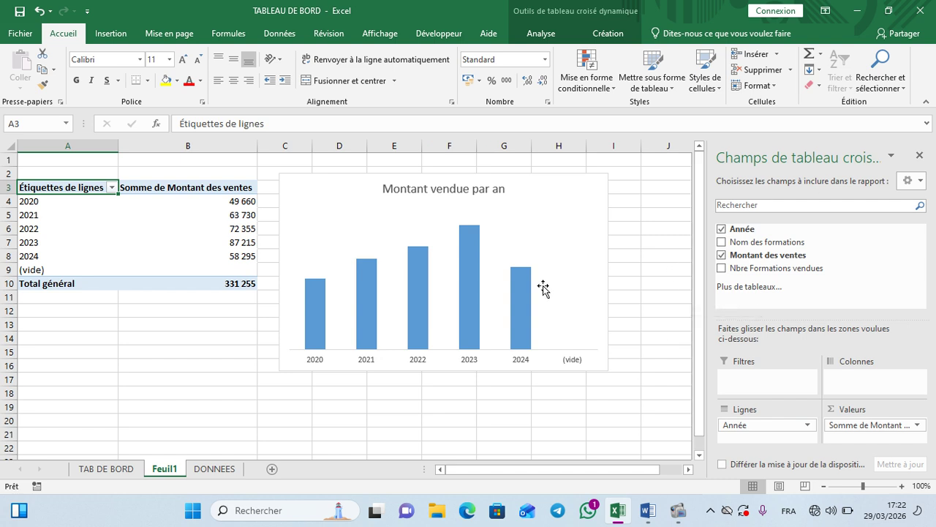
# Delete the yearly sales pivot chart and the pivot table containing the (vide) row from Feuil1.
pyautogui.click(600, 211)
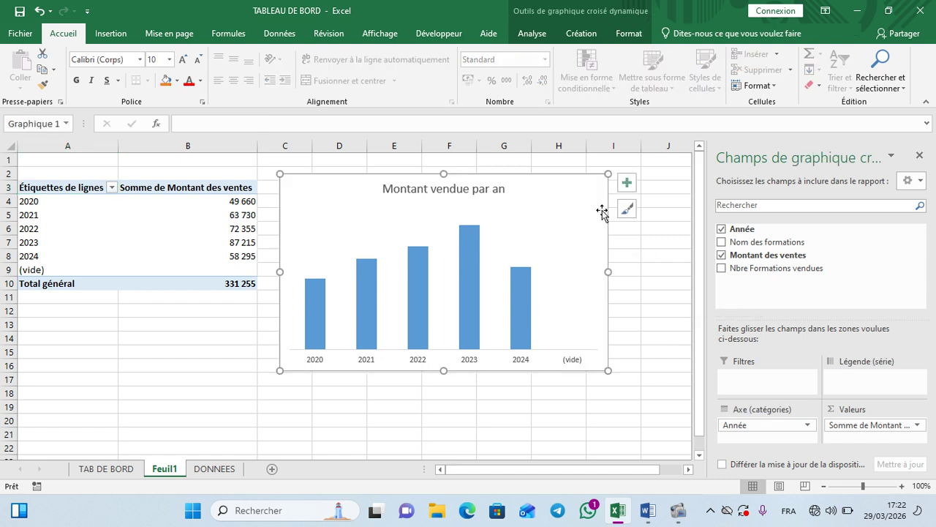
pyautogui.press('Delete')
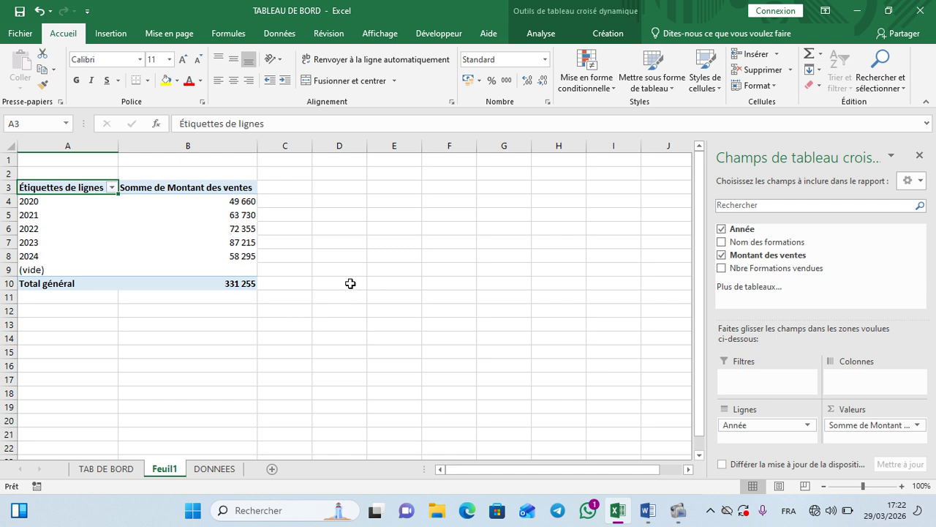
pyautogui.moveTo(288, 318); pyautogui.dragTo(49, 170)
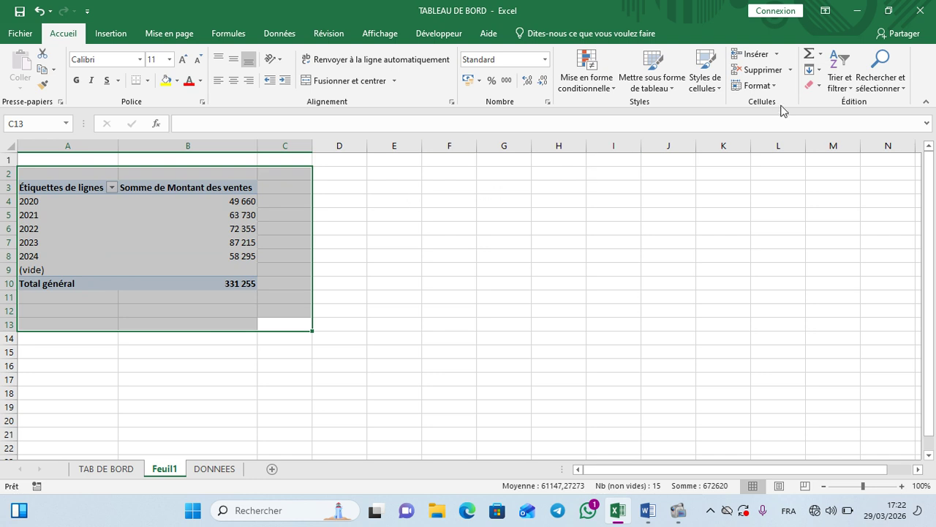
pyautogui.click(750, 69)
pyautogui.click(384, 268)
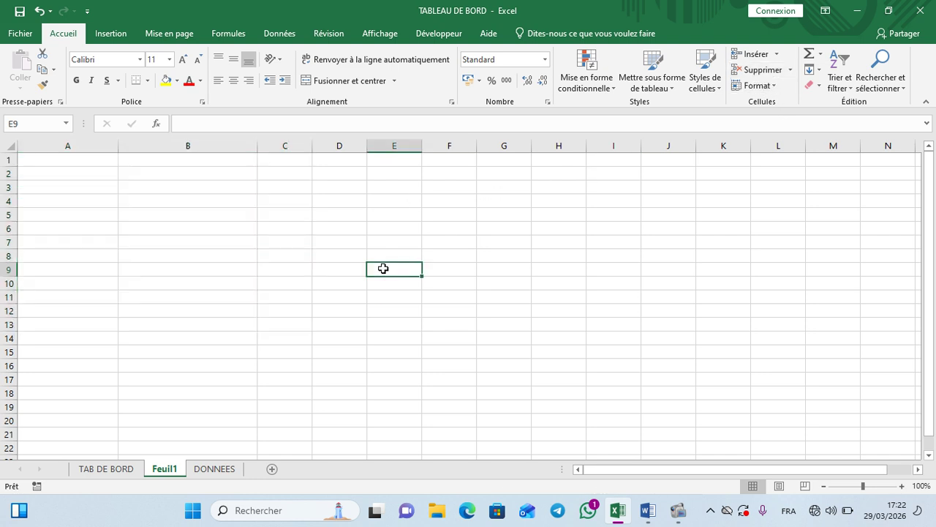
# Create a pivot table from Tableau1 on DONNEES at cell A3 of the existing Feuil1, with Année as rows and Montant des ventes as values.
pyautogui.click(215, 470)
pyautogui.click(330, 240)
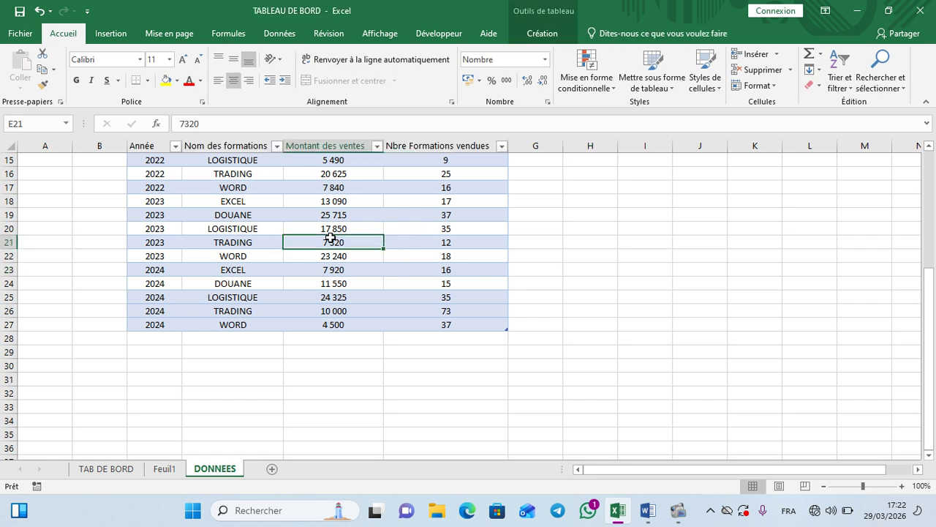
pyautogui.click(110, 34)
pyautogui.click(22, 81)
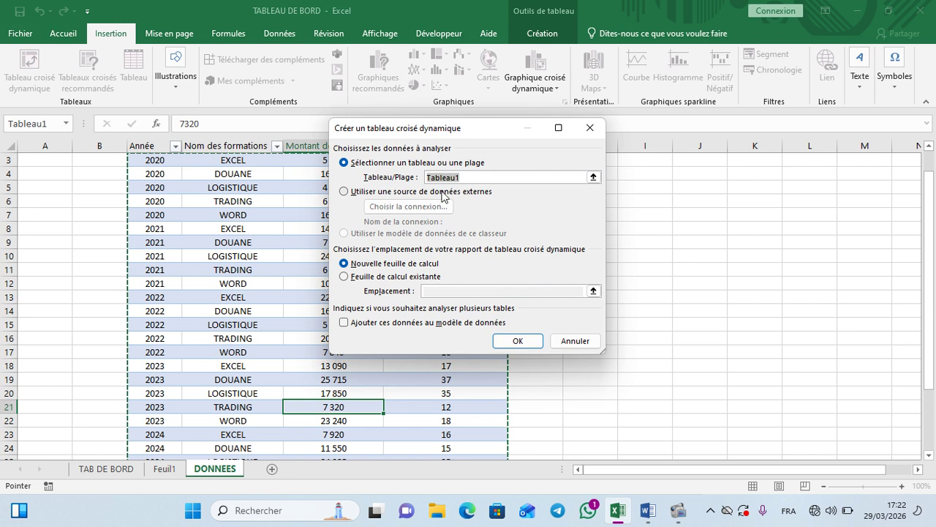
pyautogui.click(369, 278)
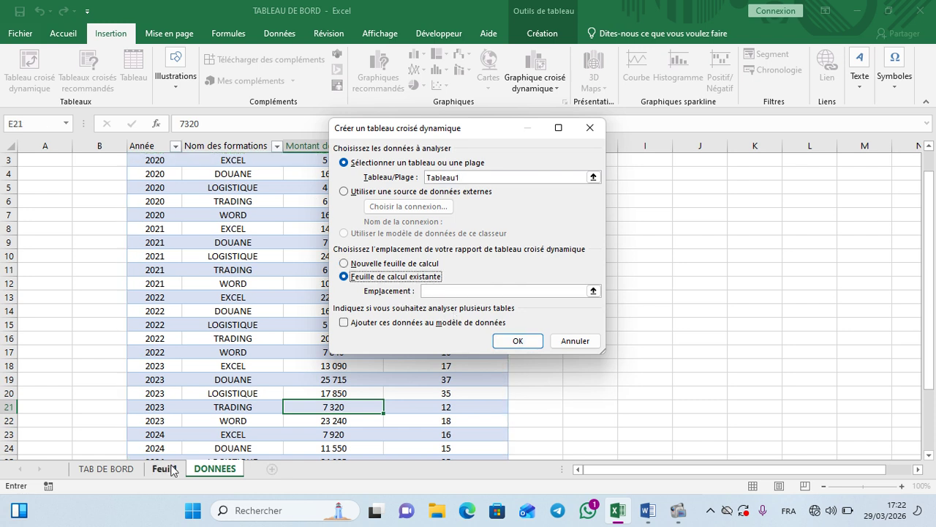
pyautogui.click(165, 469)
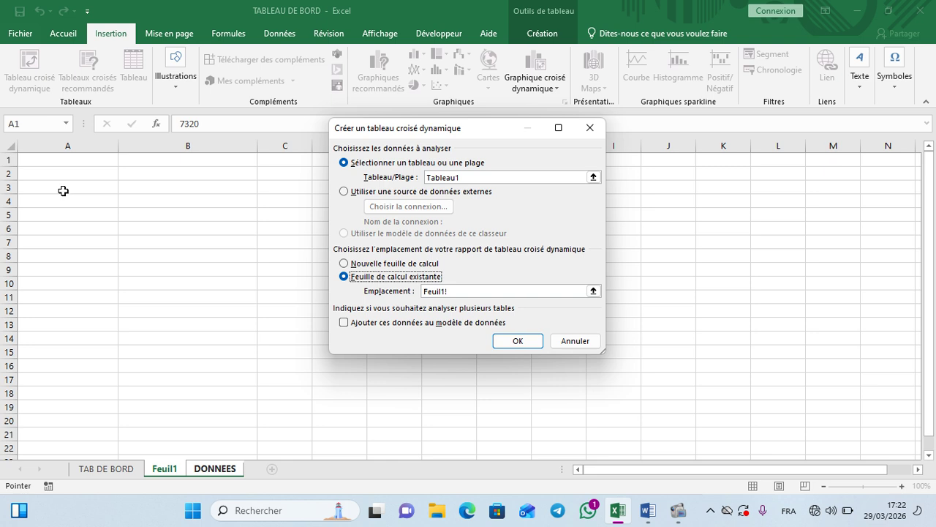
pyautogui.click(79, 189)
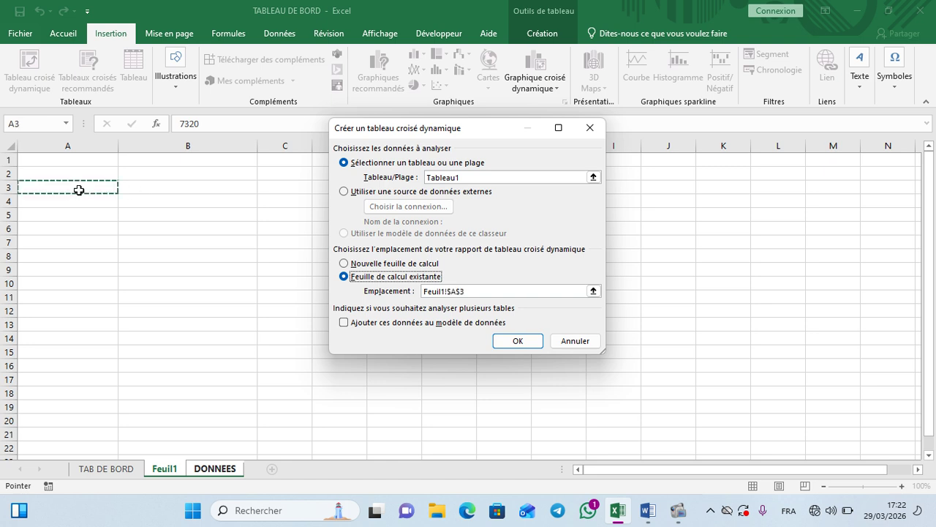
pyautogui.click(527, 338)
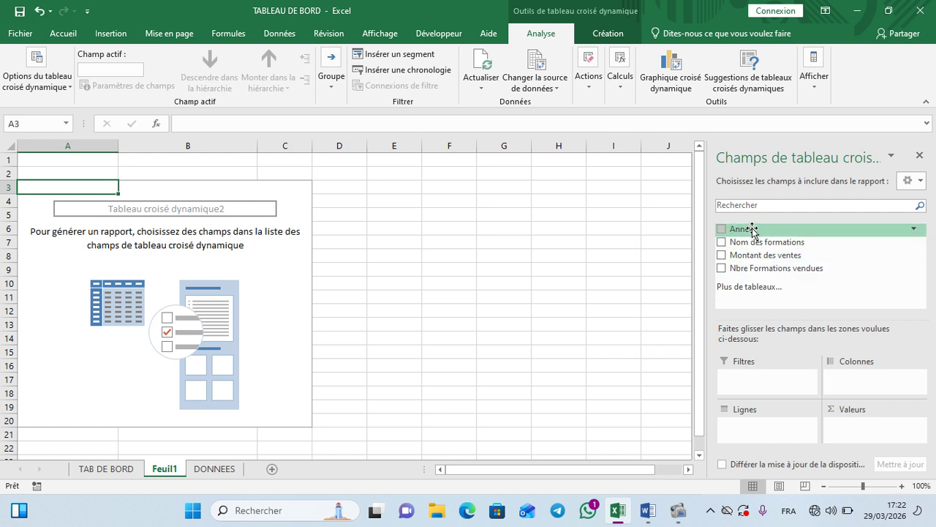
pyautogui.moveTo(752, 229); pyautogui.dragTo(776, 427)
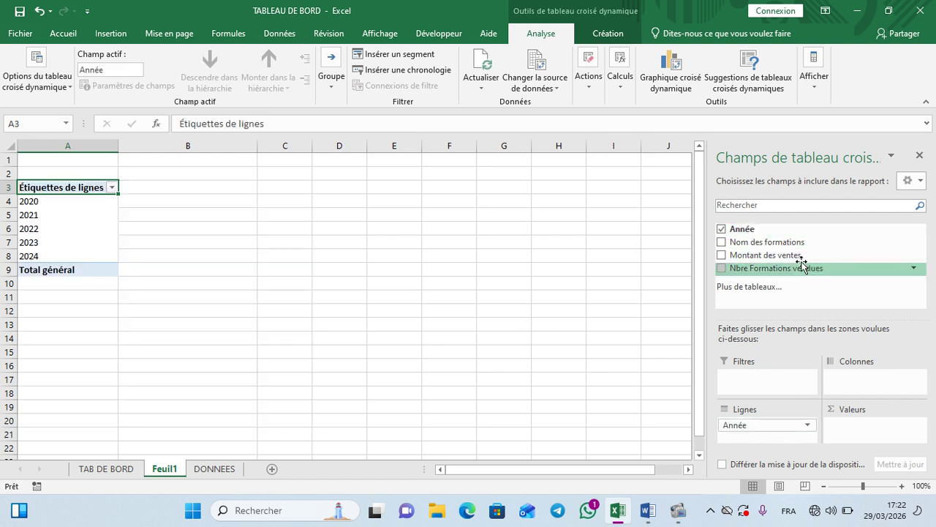
pyautogui.moveTo(776, 257); pyautogui.dragTo(863, 439)
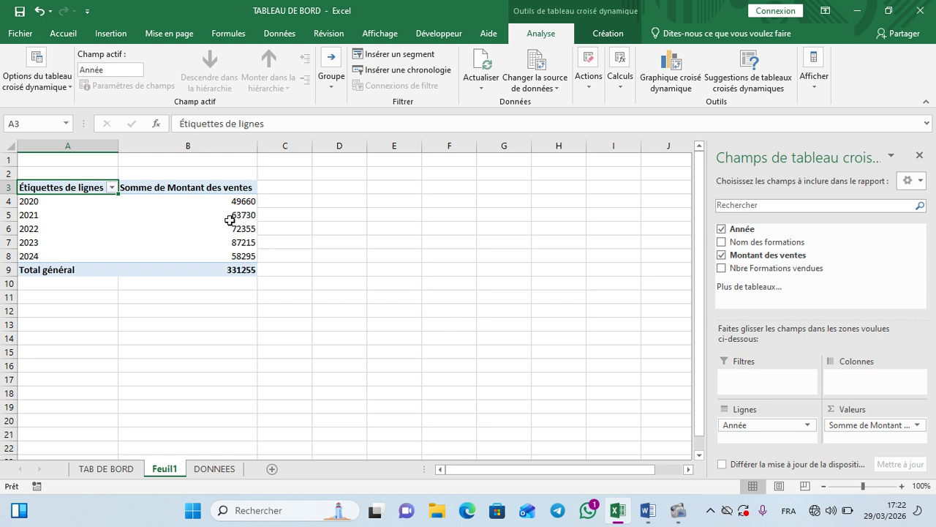
# Format the pivot table's sales amounts, including the grand total, as Nombre with 0 decimals and a thousands separator.
pyautogui.moveTo(182, 198); pyautogui.dragTo(216, 275)
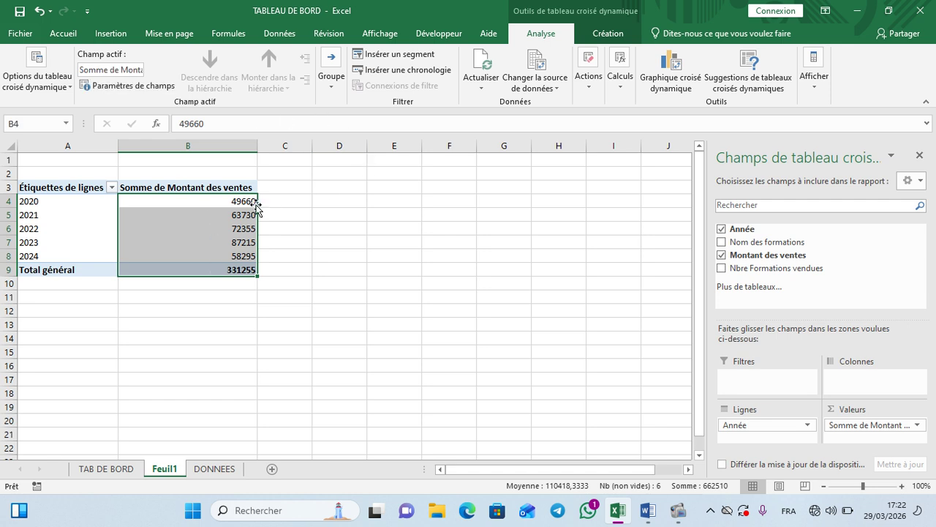
pyautogui.rightClick(212, 231)
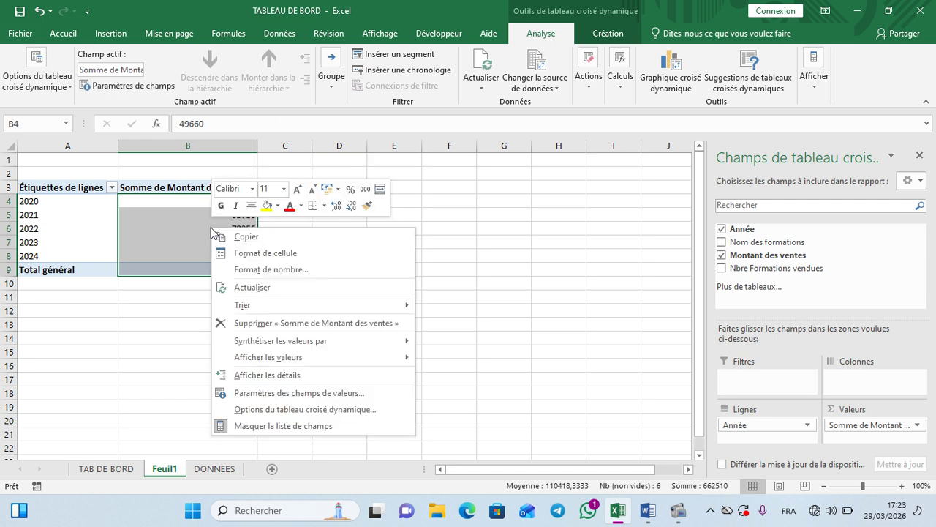
pyautogui.click(265, 270)
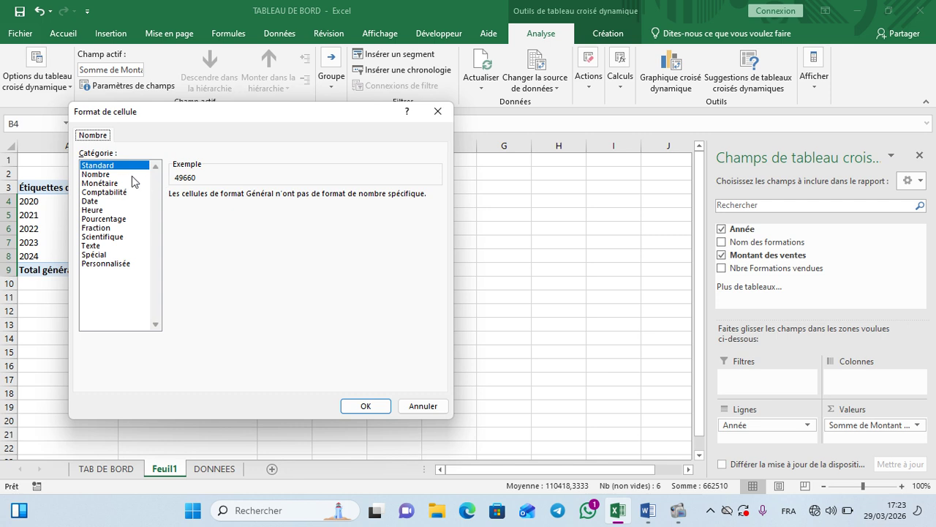
pyautogui.click(120, 175)
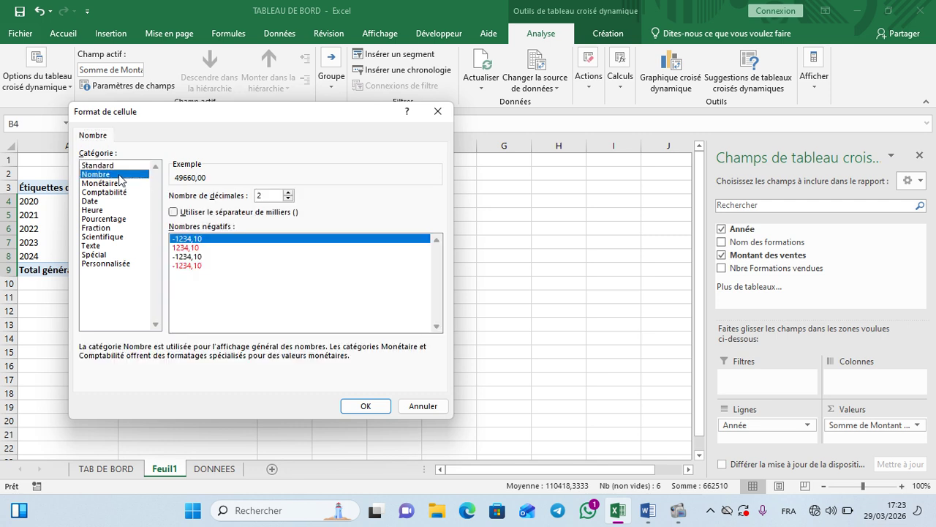
pyautogui.click(289, 198)
pyautogui.click(289, 198)
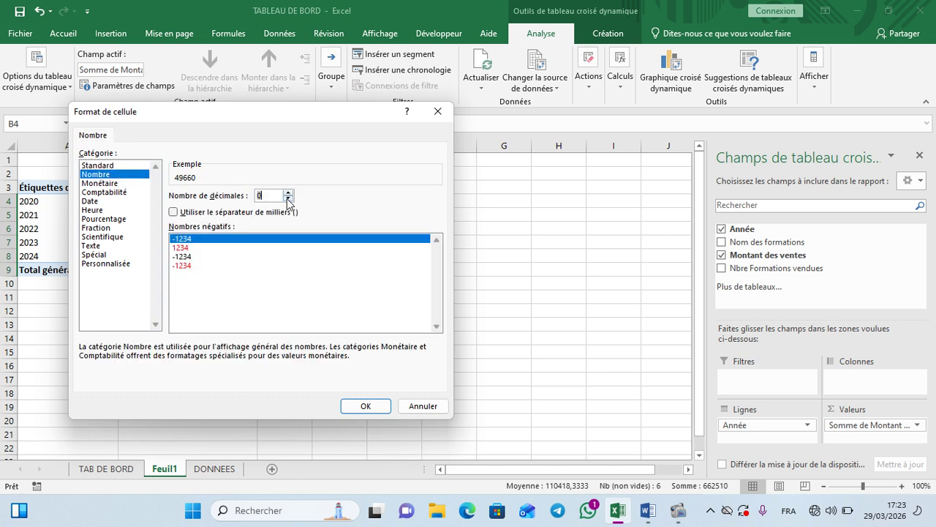
pyautogui.click(173, 213)
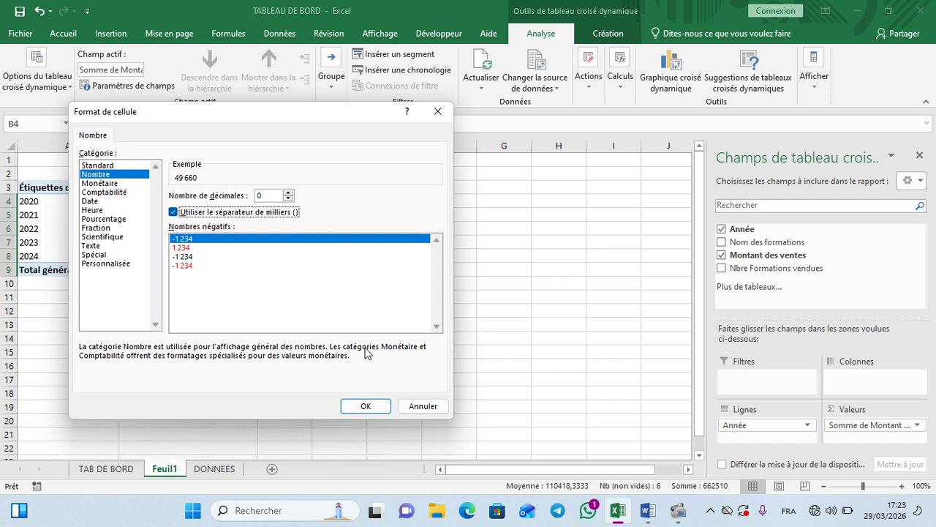
pyautogui.click(366, 406)
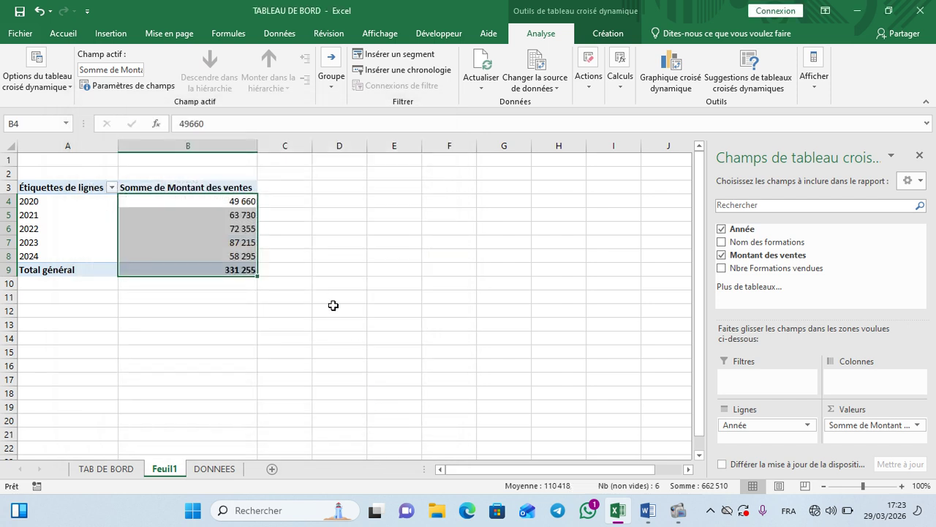
pyautogui.click(339, 276)
# Insert a stacked column pivot chart (Histogramme empilé) from the yearly sales pivot table and place it beside the table.
pyautogui.click(212, 242)
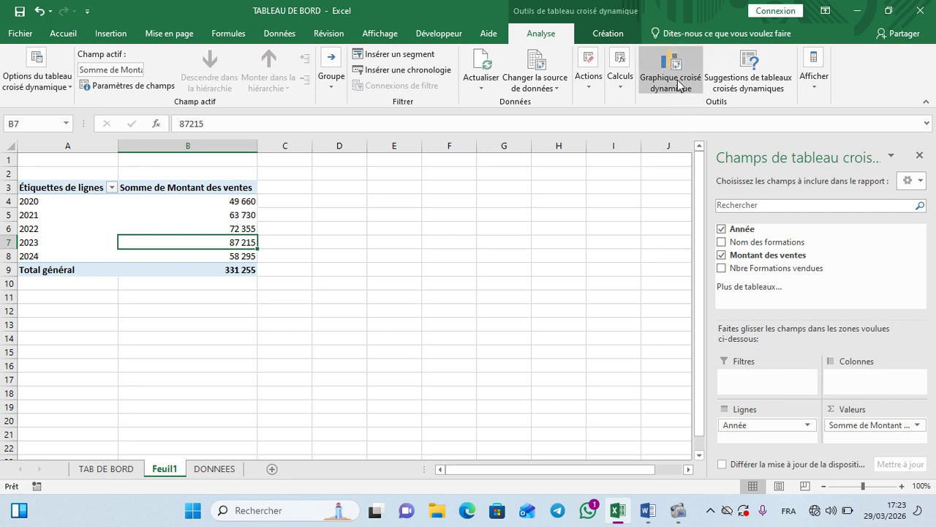
pyautogui.click(675, 82)
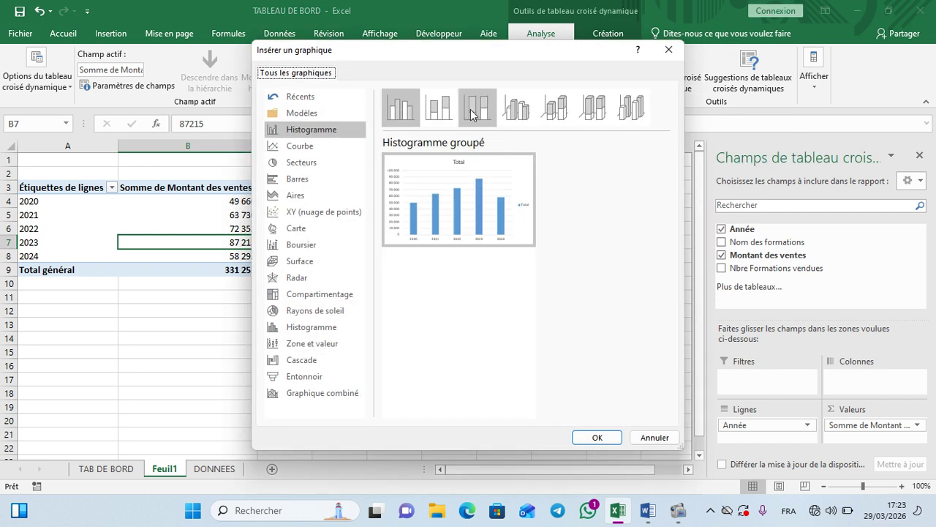
pyautogui.click(439, 108)
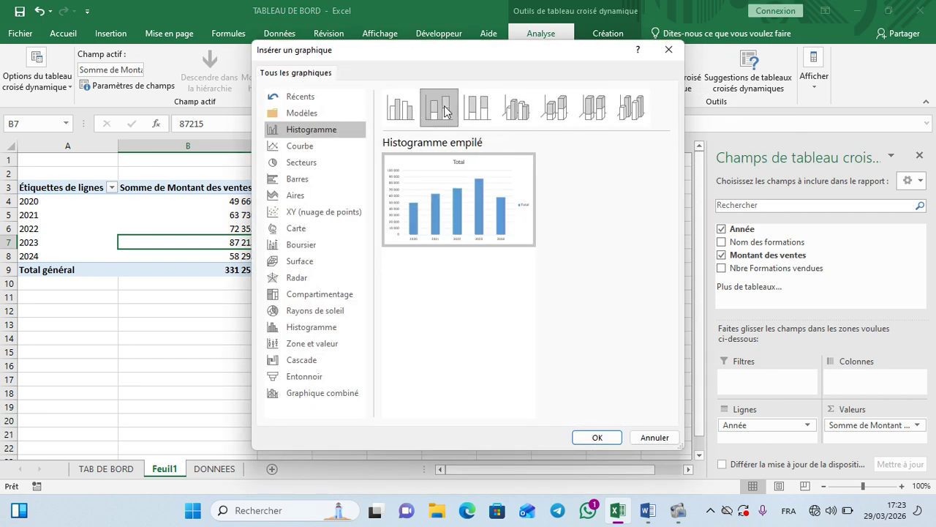
pyautogui.click(600, 437)
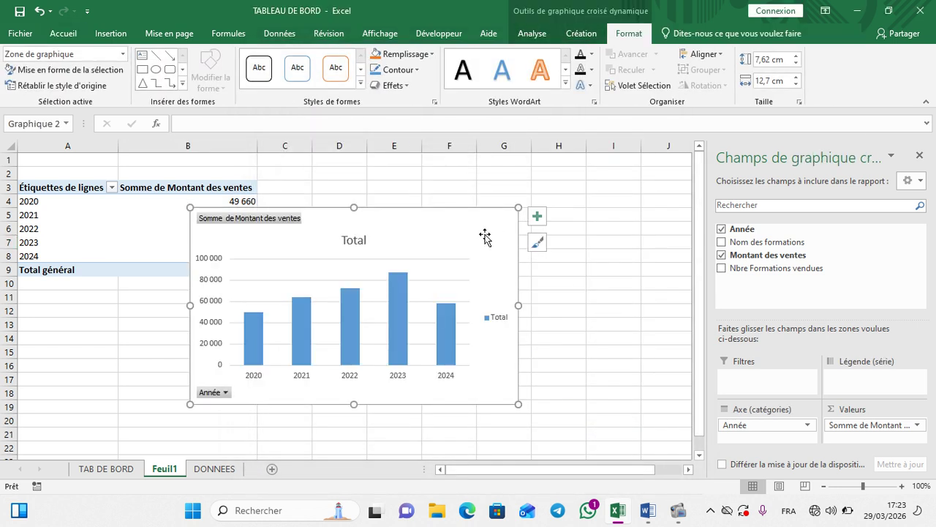
pyautogui.moveTo(469, 231)
pyautogui.mouseDown()
pyautogui.moveTo(600, 200)
pyautogui.moveTo(570, 203)
pyautogui.mouseUp()
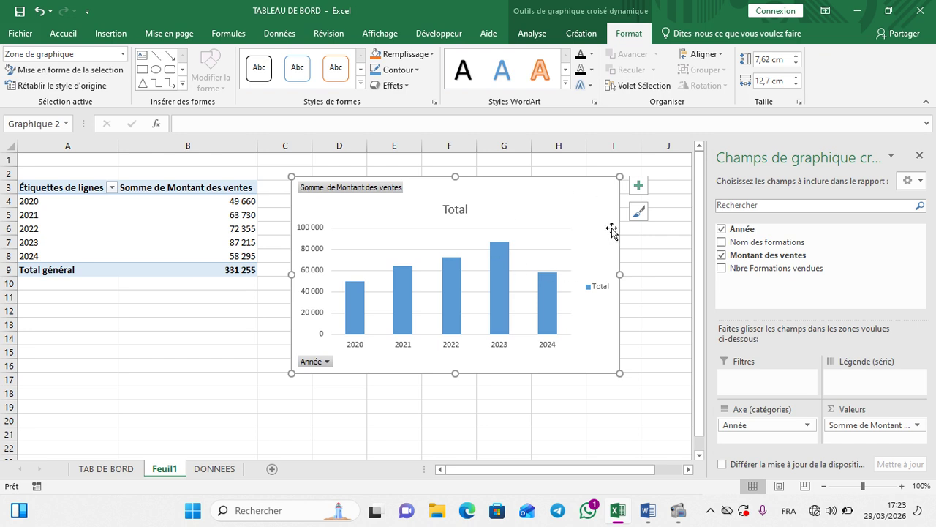
# Replace the pivot chart's title with "Montant vendue par an" and close the title formatting pane.
pyautogui.doubleClick(456, 209)
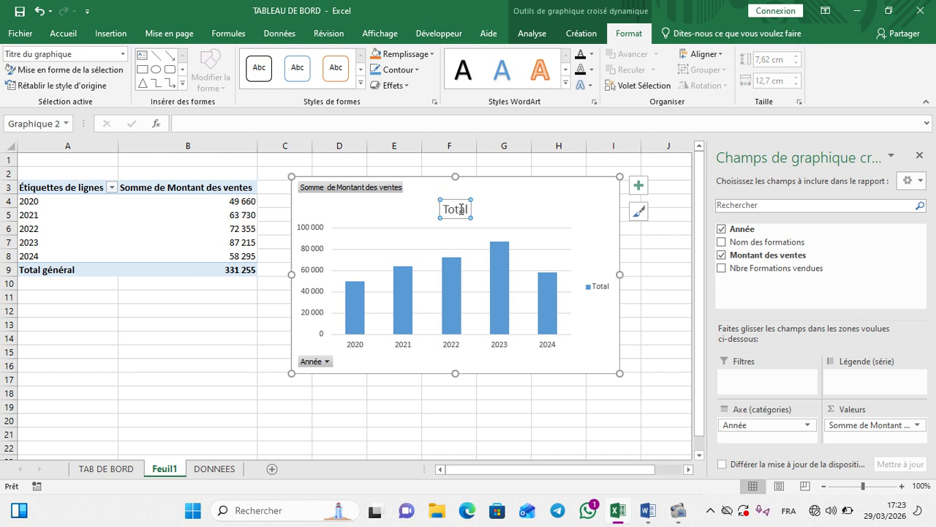
pyautogui.doubleClick(461, 209)
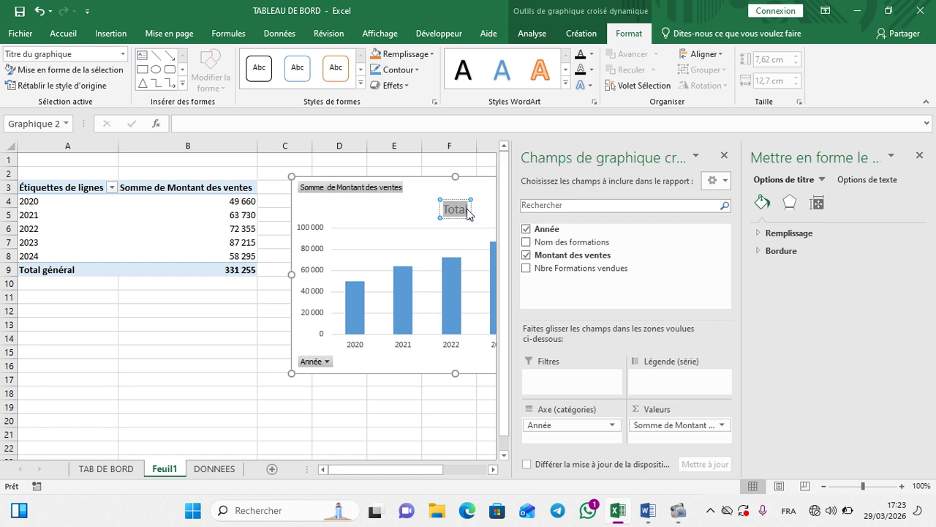
pyautogui.press('Delete')
pyautogui.write('M')
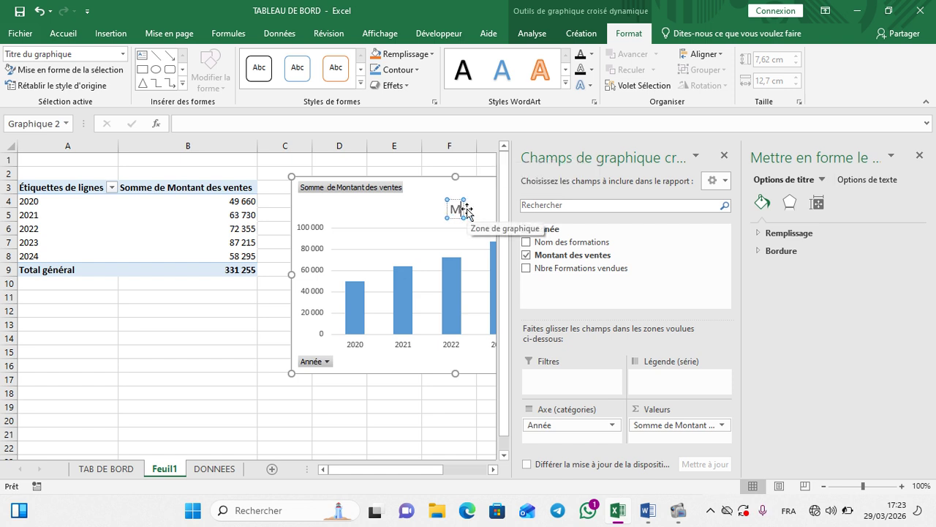
pyautogui.write('ontant')
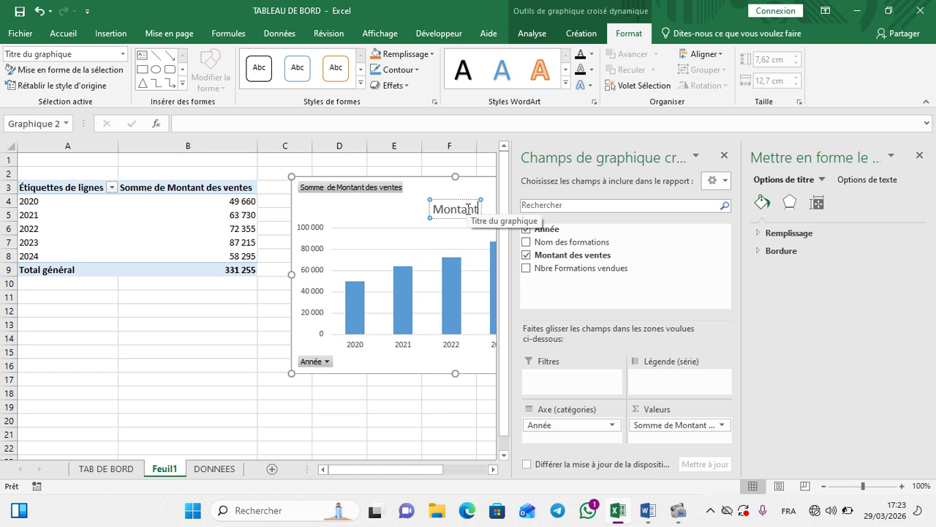
pyautogui.write(' vendue')
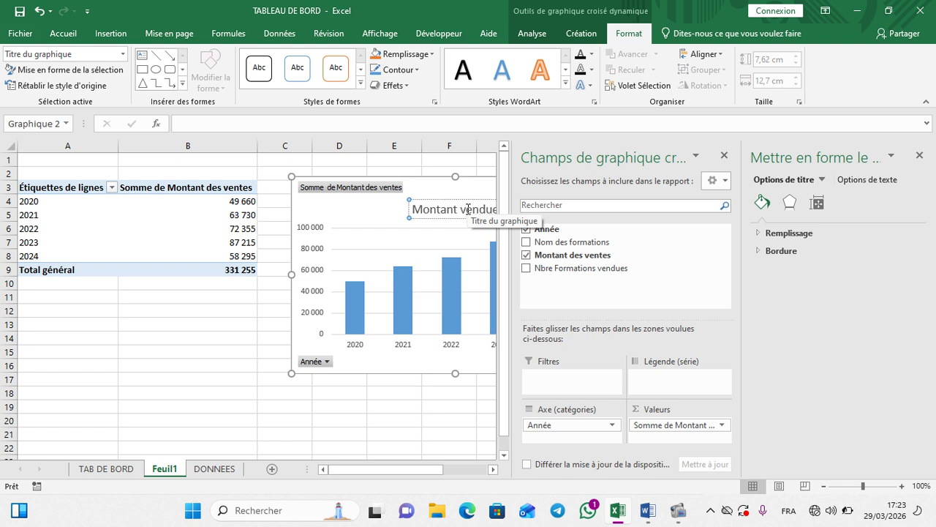
pyautogui.write(' p')
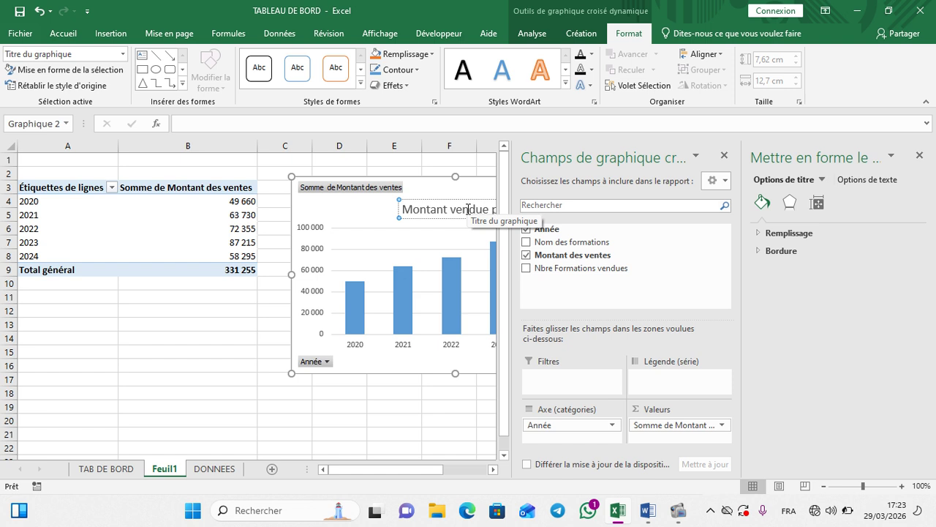
pyautogui.write('a')
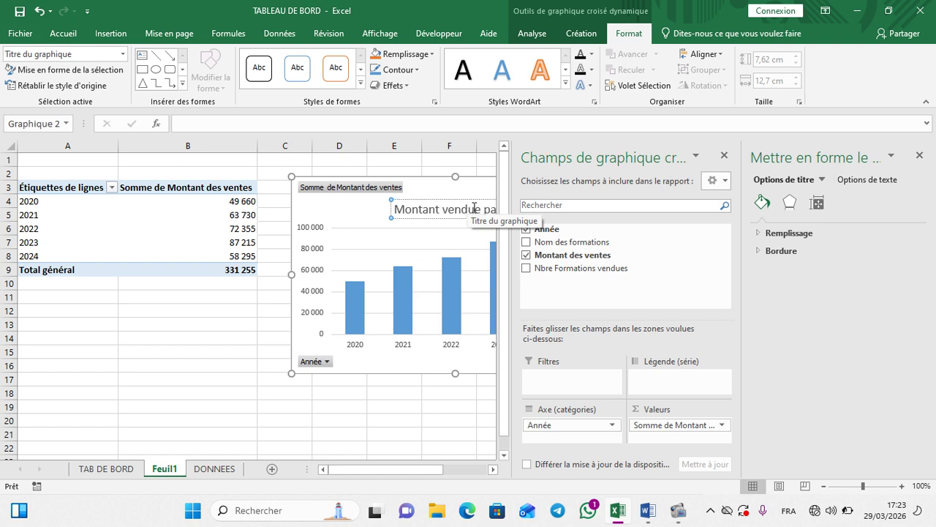
pyautogui.click(921, 156)
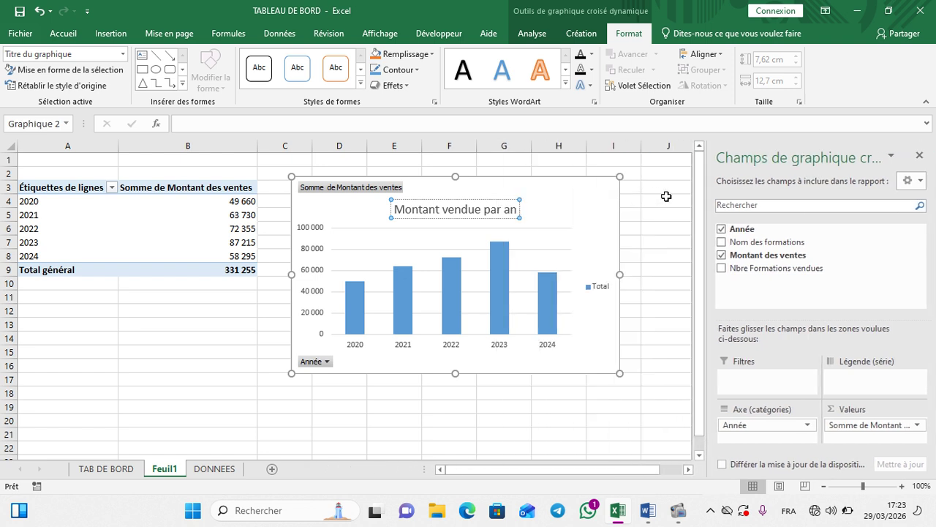
# Hide all field buttons on the yearly sales pivot chart.
pyautogui.click(590, 192)
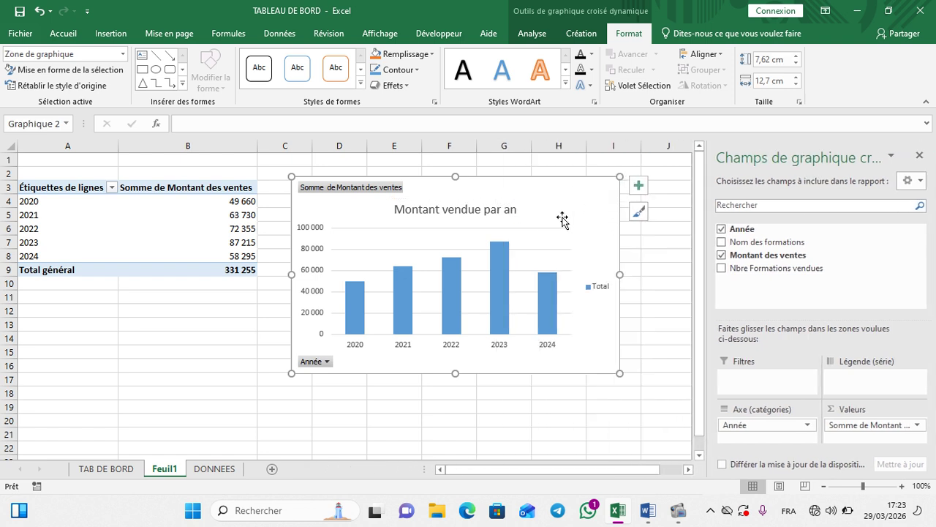
pyautogui.rightClick(329, 189)
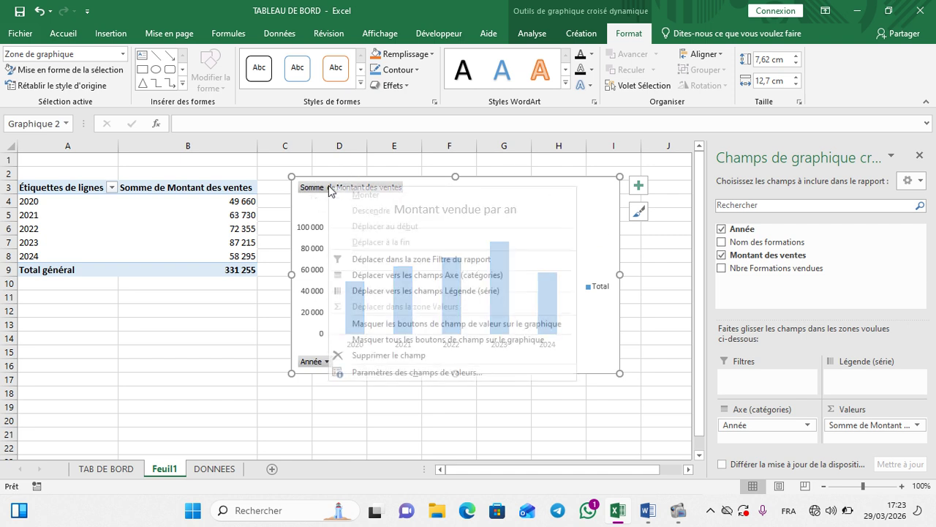
pyautogui.click(383, 339)
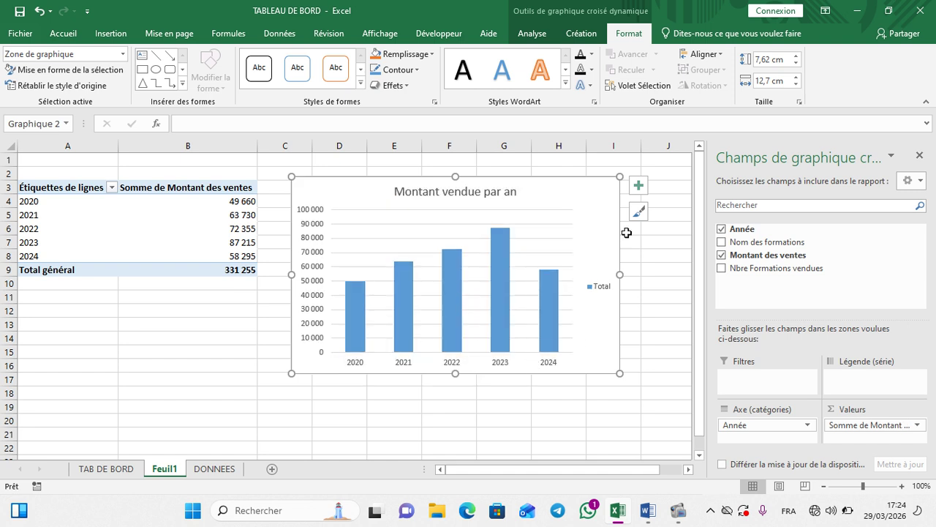
# Remove the legend, gridlines and main vertical axis from the yearly sales pivot chart.
pyautogui.click(639, 186)
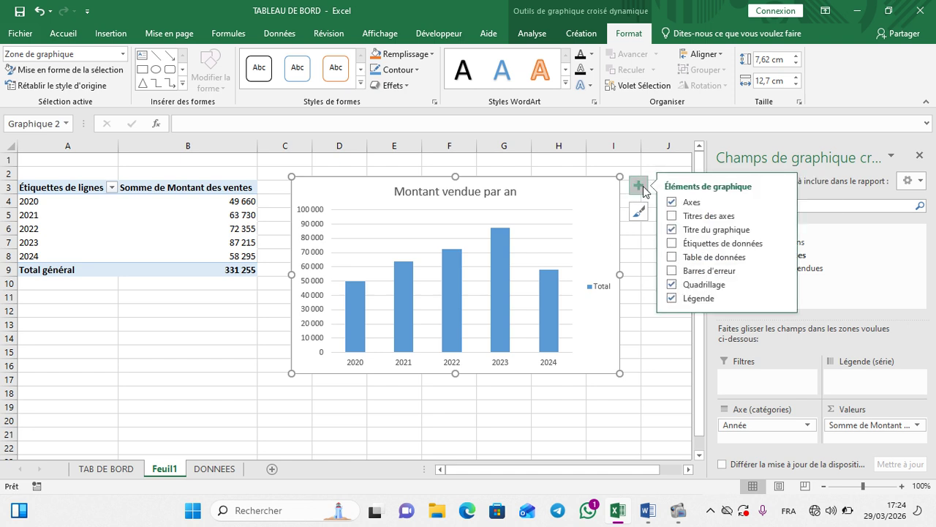
pyautogui.click(671, 298)
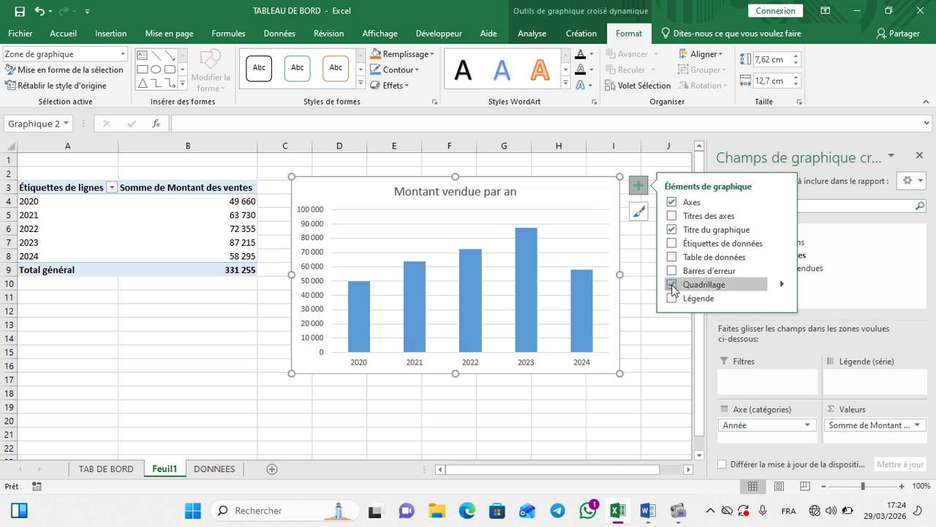
pyautogui.click(672, 286)
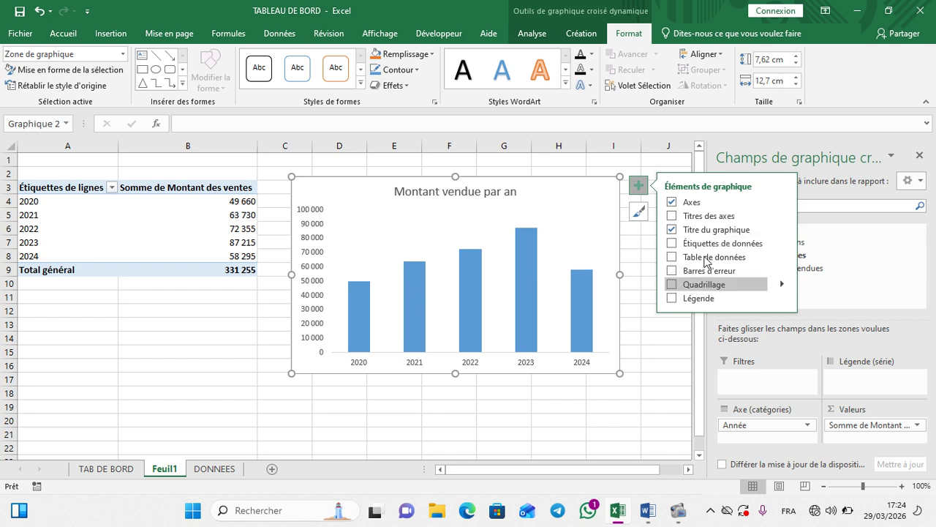
pyautogui.click(781, 203)
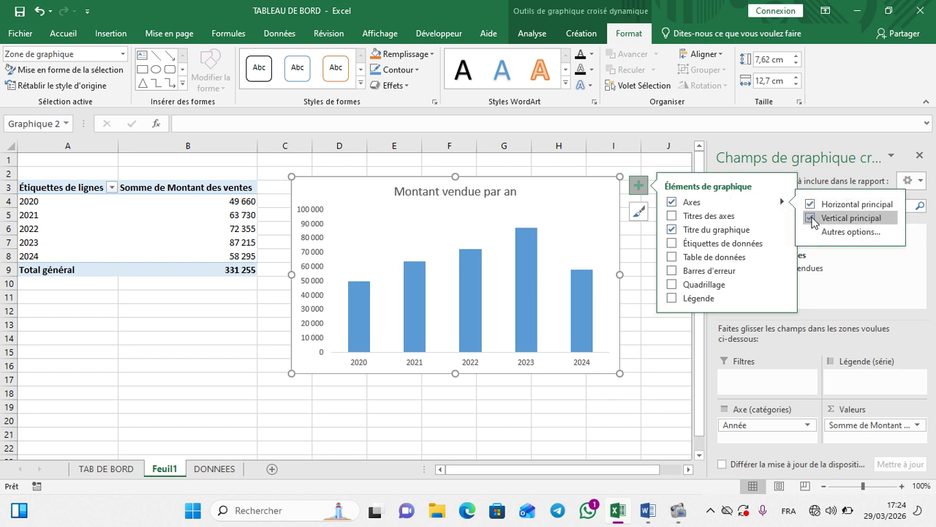
pyautogui.click(813, 219)
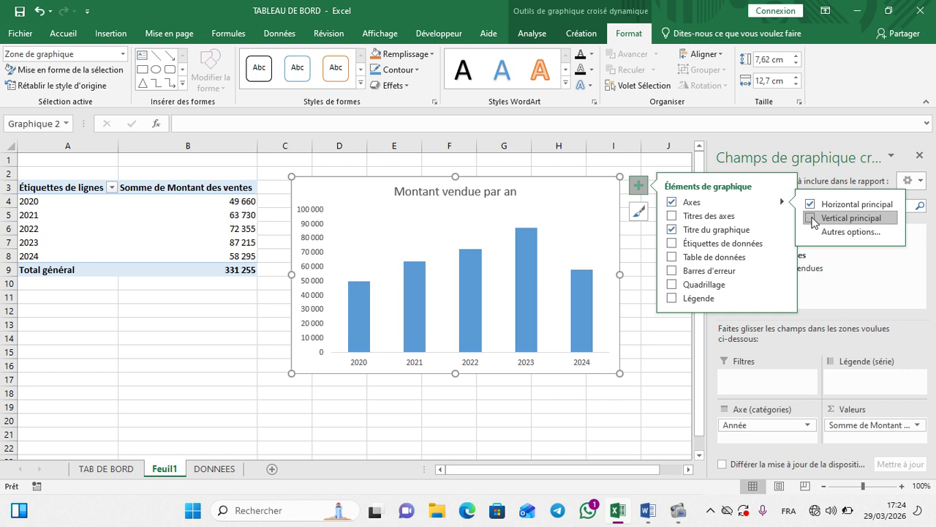
pyautogui.click(641, 190)
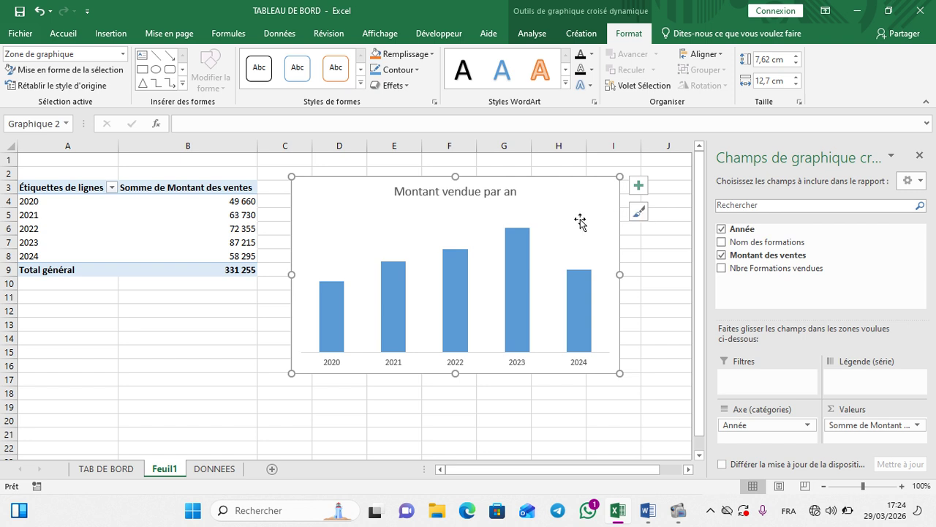
# Make the chart title "Montant vendue par an" bold and theme orange, then deselect the chart.
pyautogui.click(459, 192)
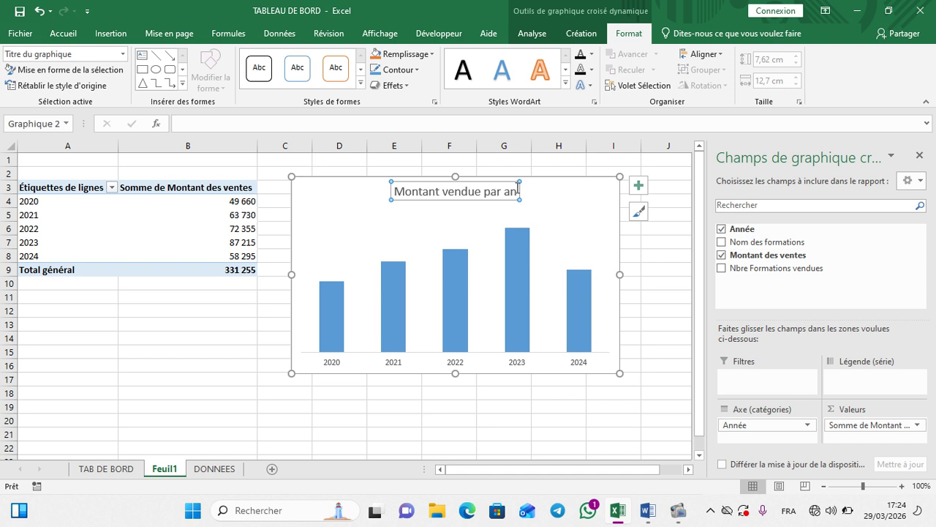
pyautogui.moveTo(517, 188); pyautogui.dragTo(426, 192)
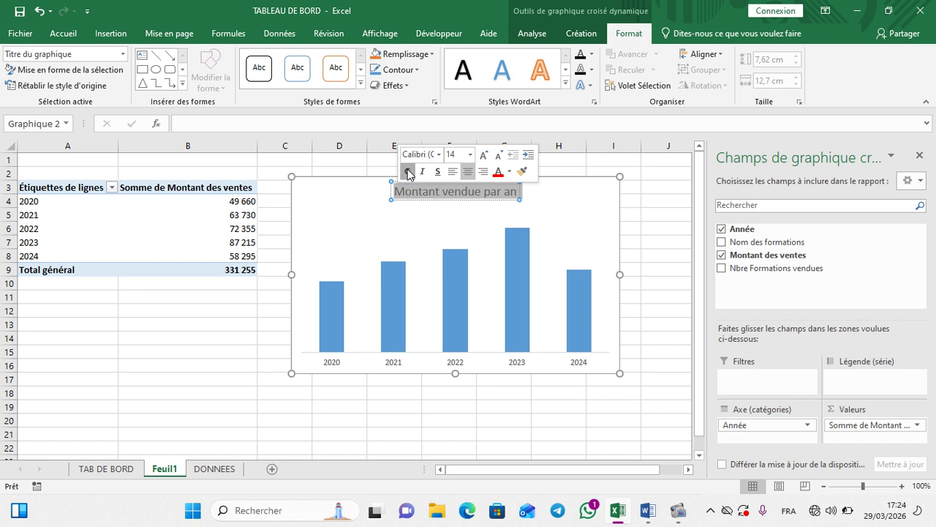
pyautogui.click(409, 173)
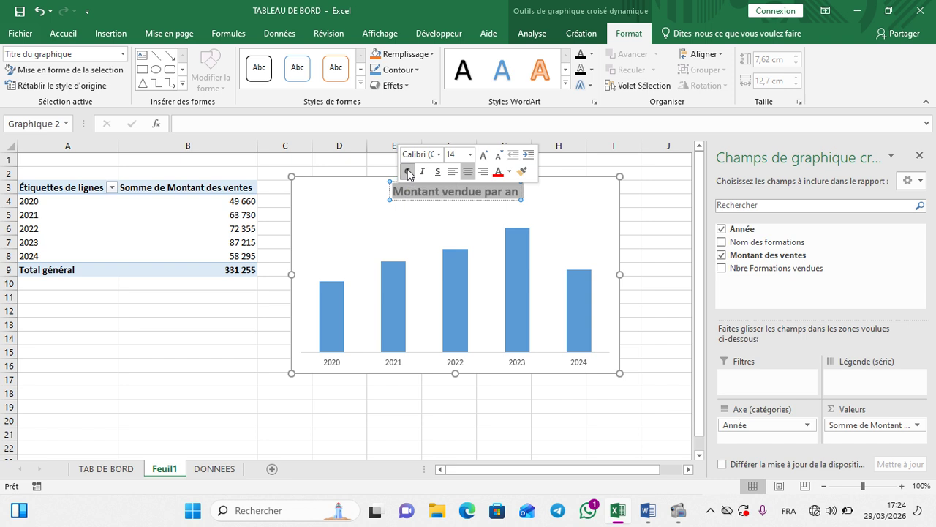
pyautogui.click(510, 173)
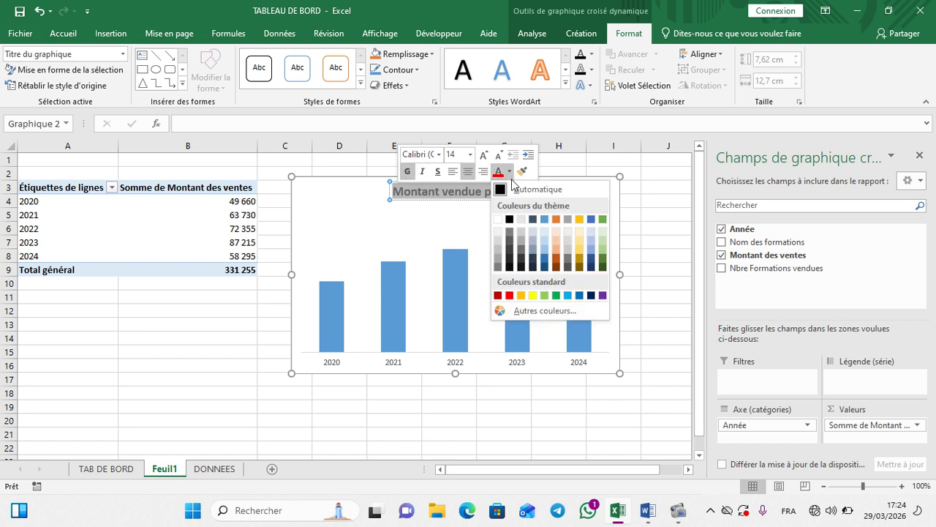
pyautogui.click(558, 220)
pyautogui.click(557, 211)
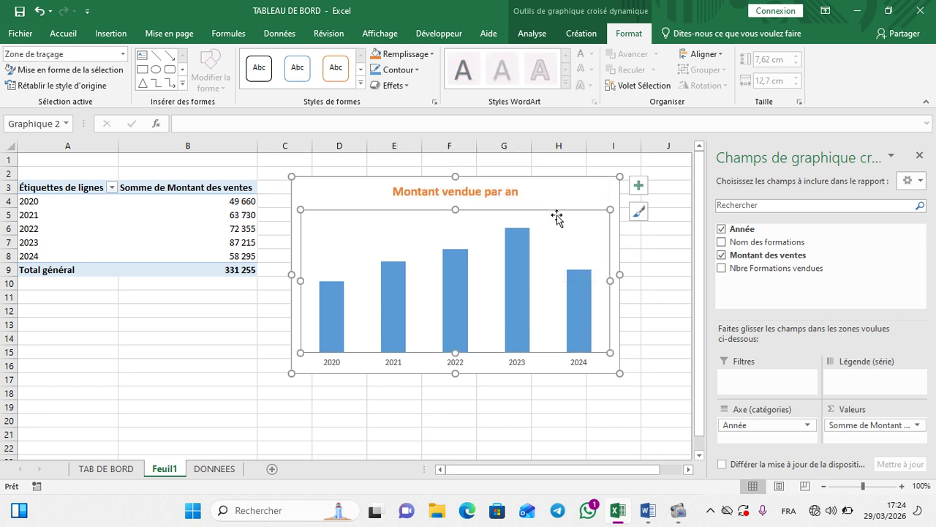
pyautogui.click(585, 190)
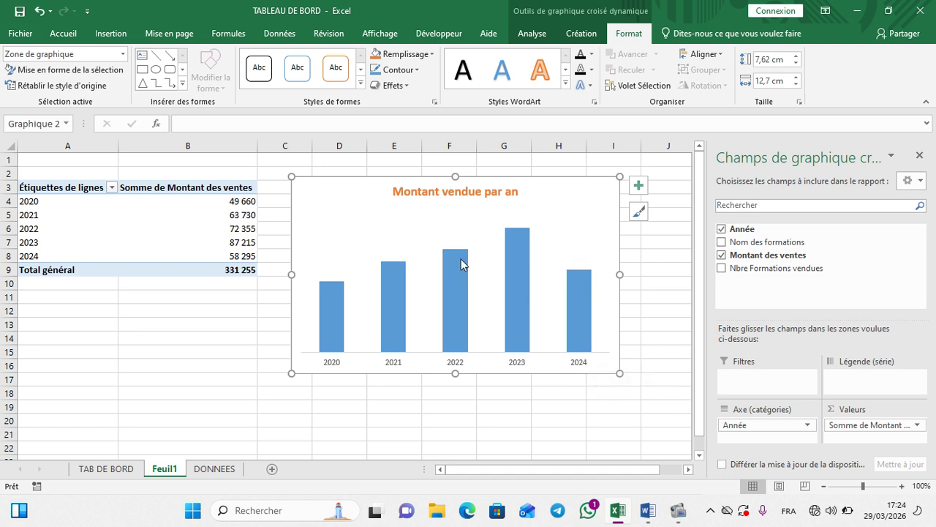
pyautogui.click(494, 192)
pyautogui.click(256, 331)
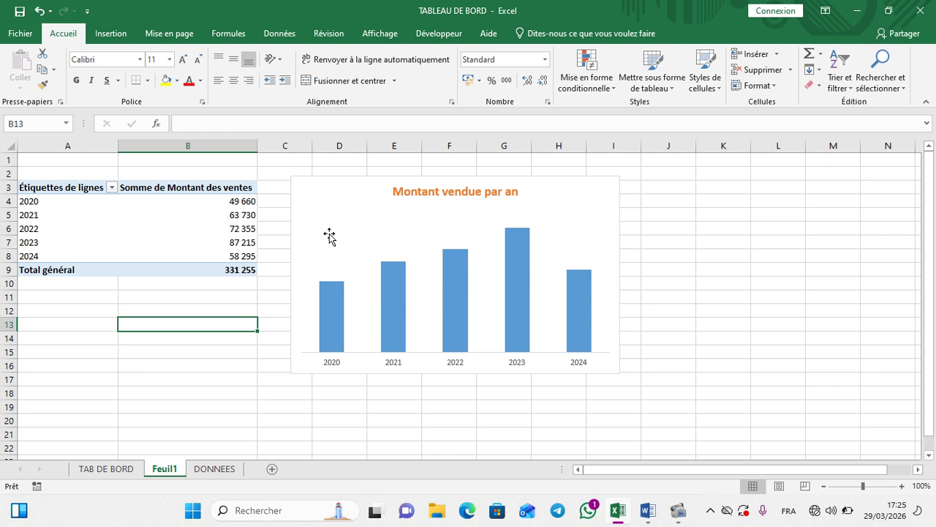
# Merge and centre cells A1:Q2 on the TAB DE BORD sheet.
pyautogui.click(106, 470)
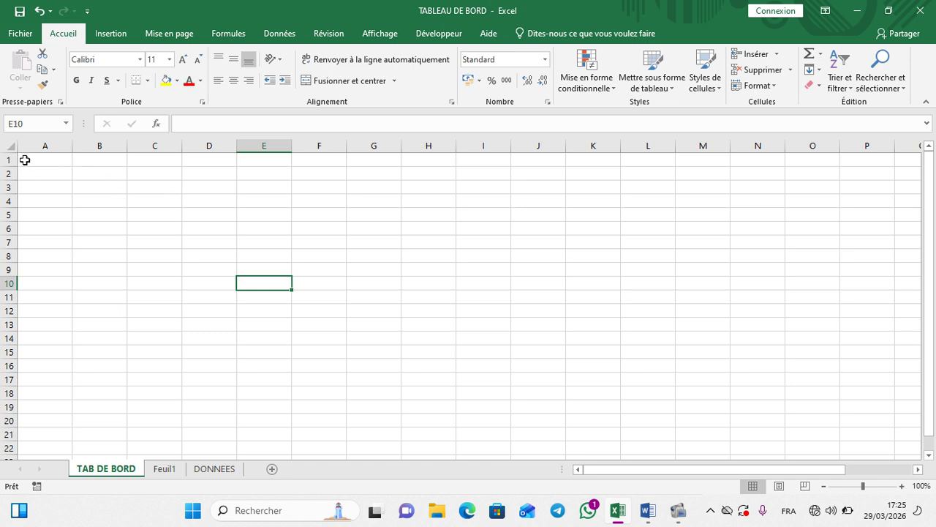
pyautogui.moveTo(24, 160); pyautogui.dragTo(907, 173)
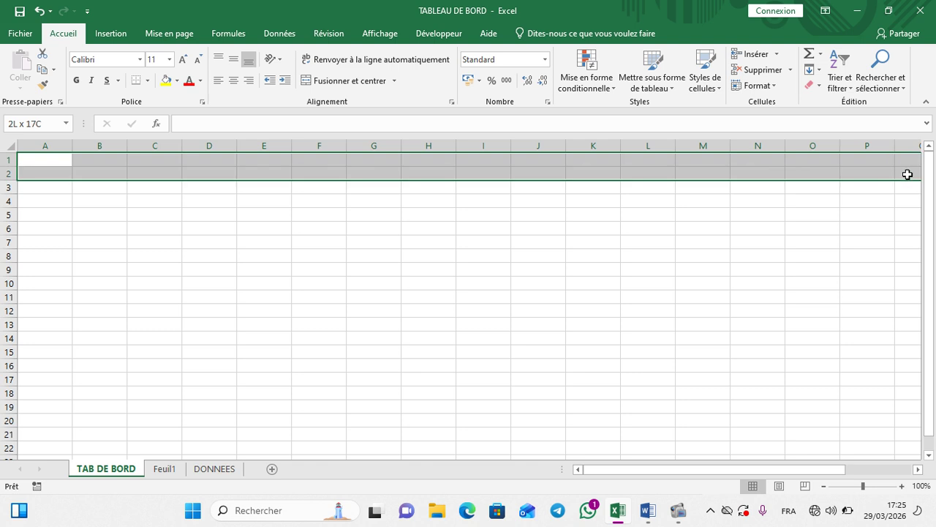
pyautogui.moveTo(907, 174); pyautogui.dragTo(907, 173)
pyautogui.click(345, 82)
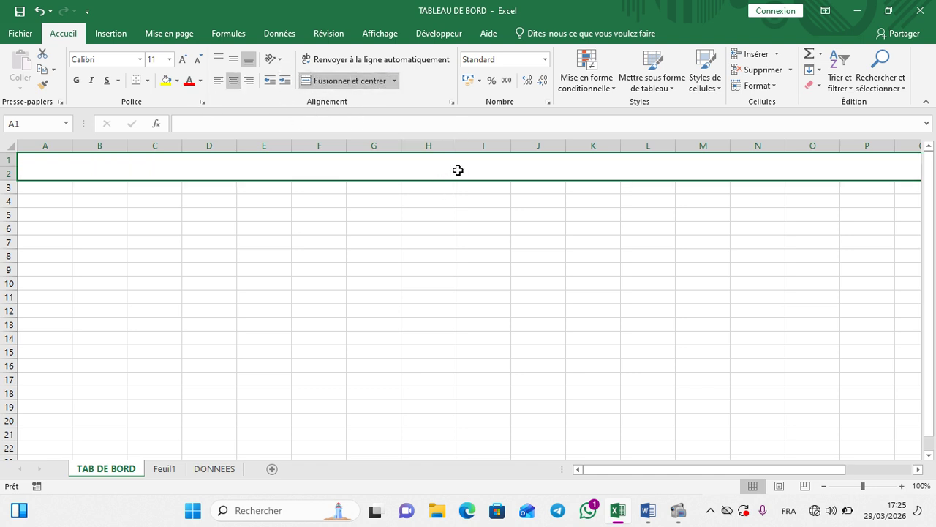
# Enter the heading "TABLEAU DE BORD" in the merged cell at A1.
pyautogui.write('t')
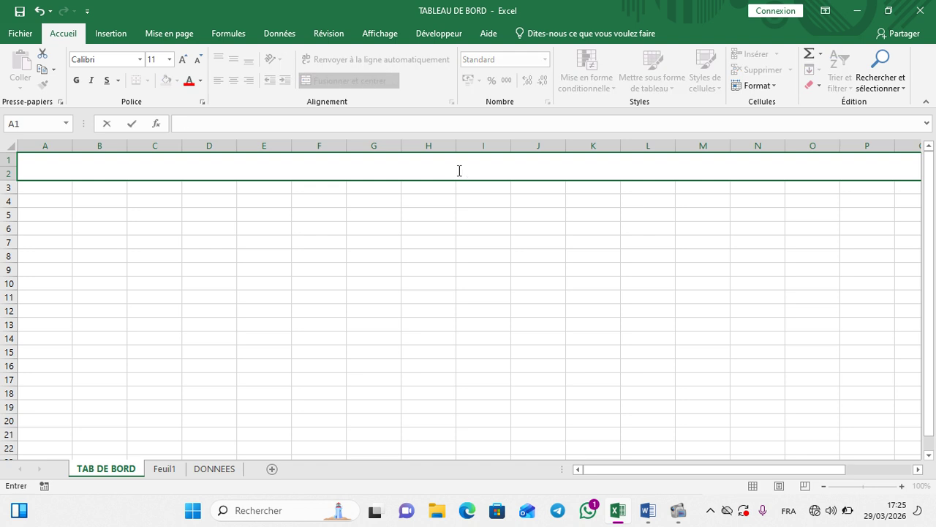
pyautogui.write('ABLEAU DE B')
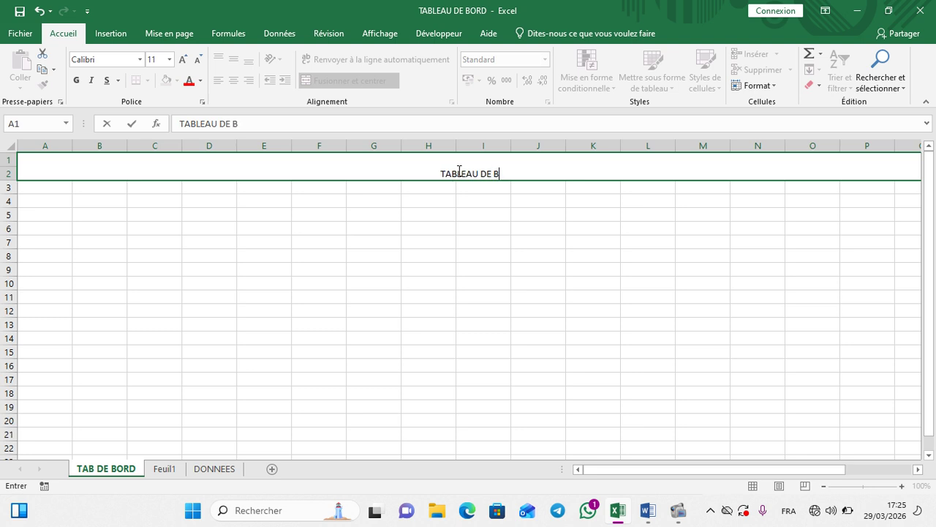
pyautogui.write('ORD')
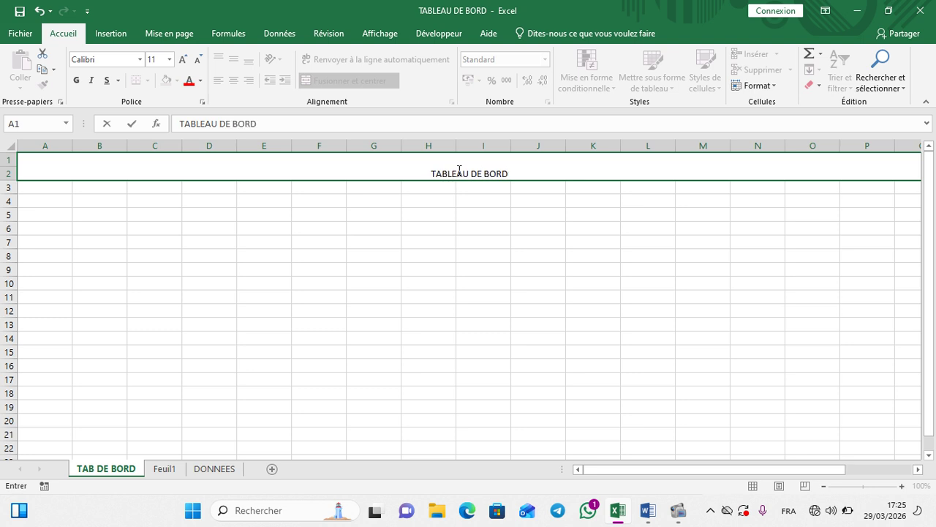
pyautogui.click(476, 265)
# Set the TABLEAU DE BORD heading in the Arial Narrow font and make it bold.
pyautogui.click(473, 174)
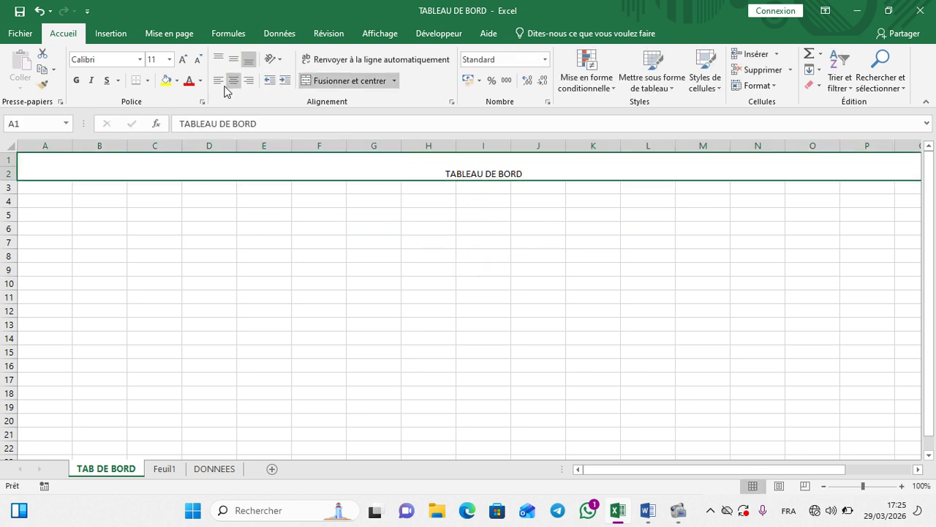
pyautogui.click(143, 60)
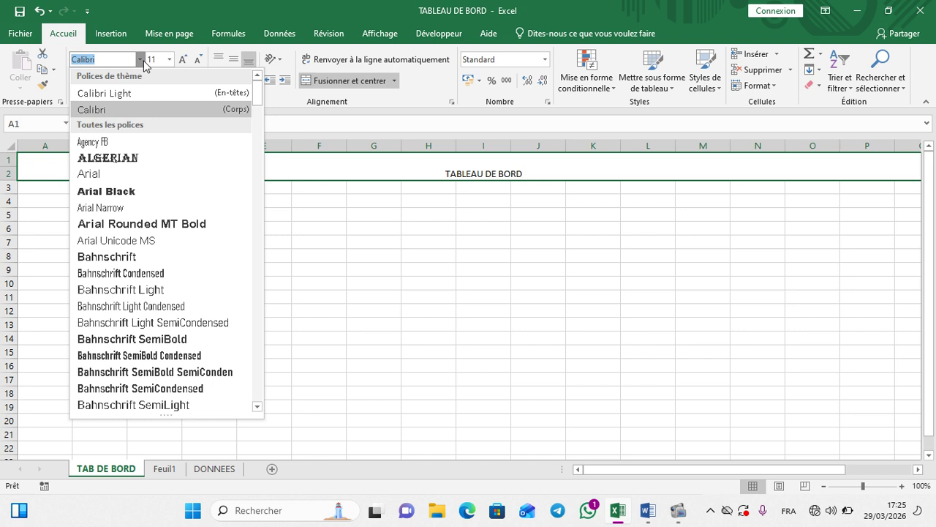
pyautogui.click(115, 211)
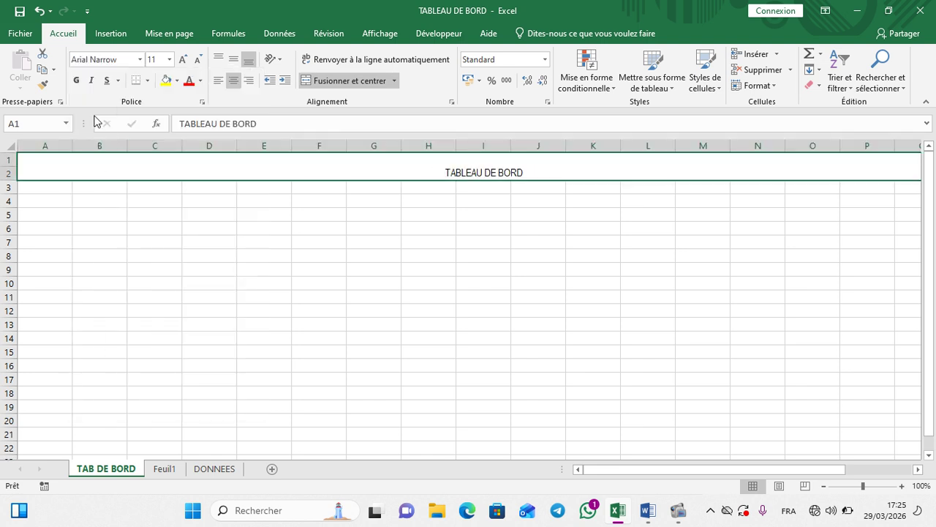
pyautogui.click(76, 82)
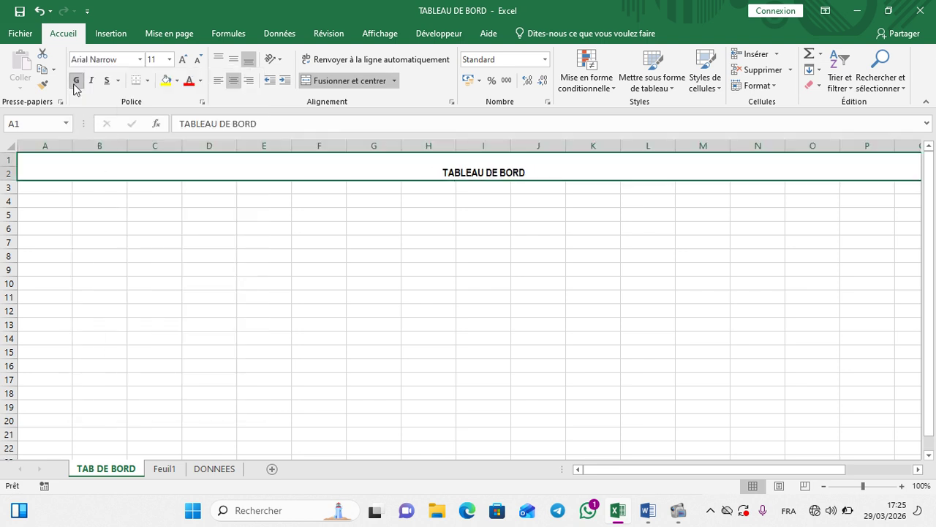
# Enlarge the dashboard heading to font size 26 and fill its merged cell with theme orange.
pyautogui.click(182, 59)
pyautogui.click(182, 59)
pyautogui.click(183, 60)
pyautogui.click(182, 59)
pyautogui.click(183, 60)
pyautogui.click(182, 60)
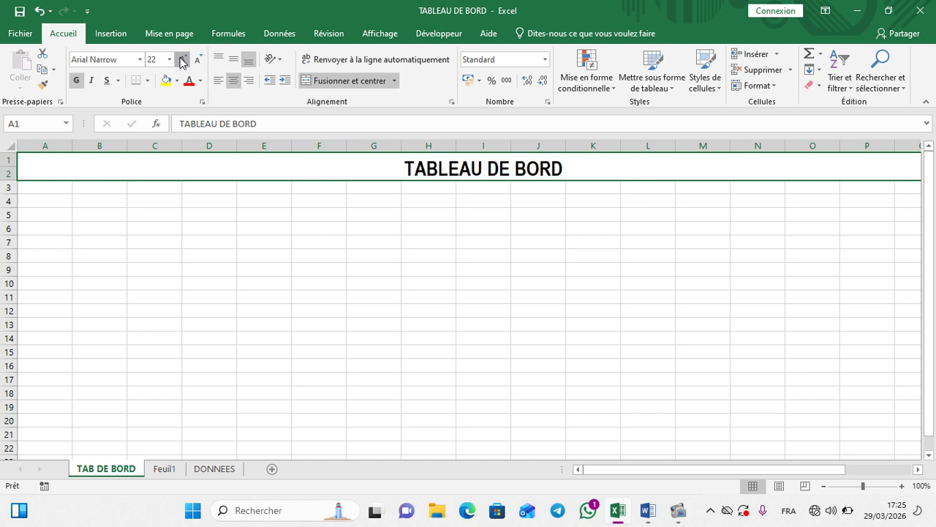
pyautogui.click(182, 59)
pyautogui.click(182, 59)
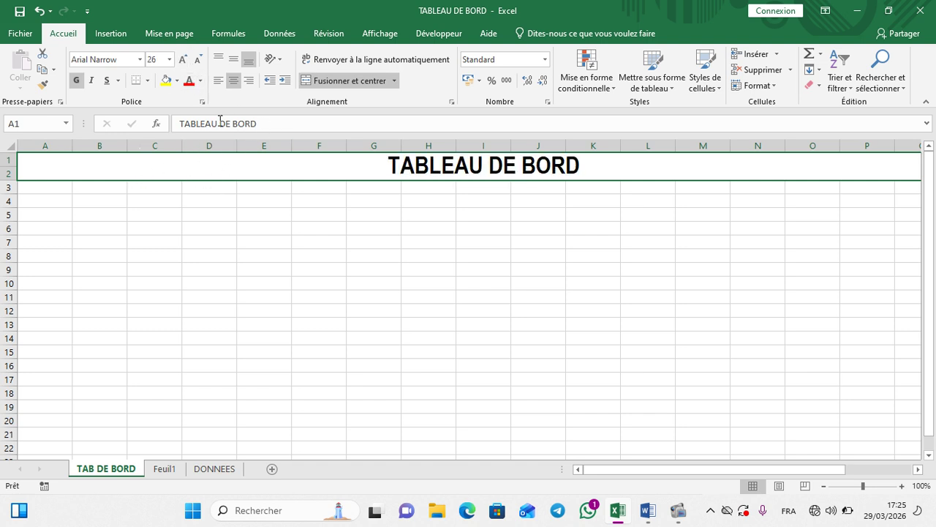
pyautogui.click(176, 82)
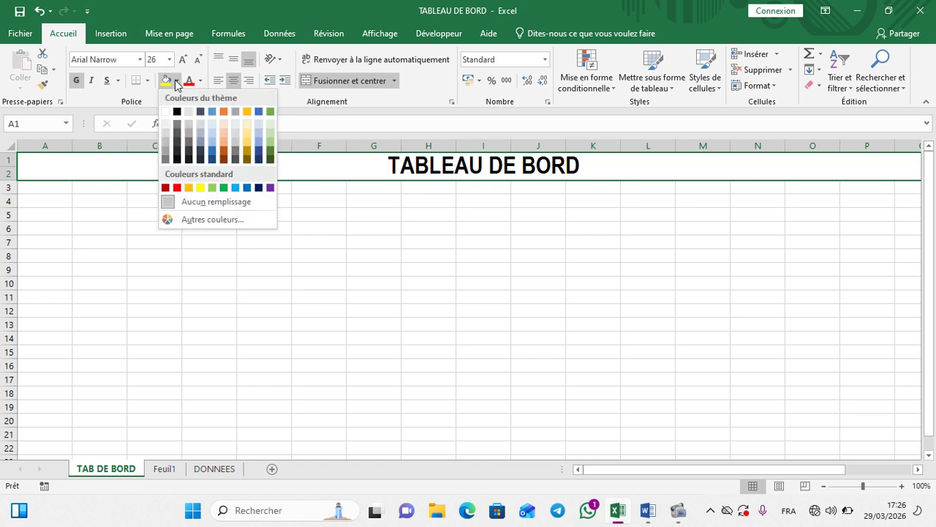
pyautogui.click(225, 112)
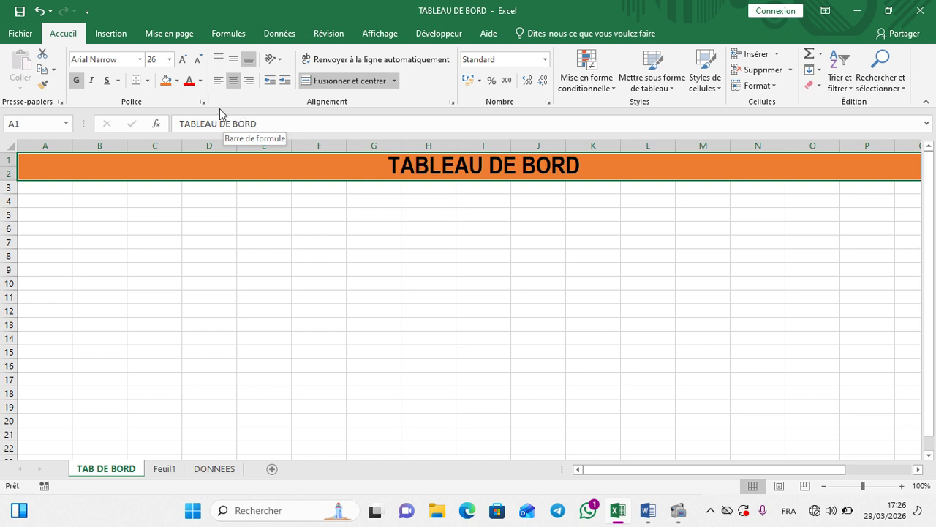
# Set the dashboard heading's font size to 28 and align it vertically to the middle.
pyautogui.click(183, 60)
pyautogui.click(184, 63)
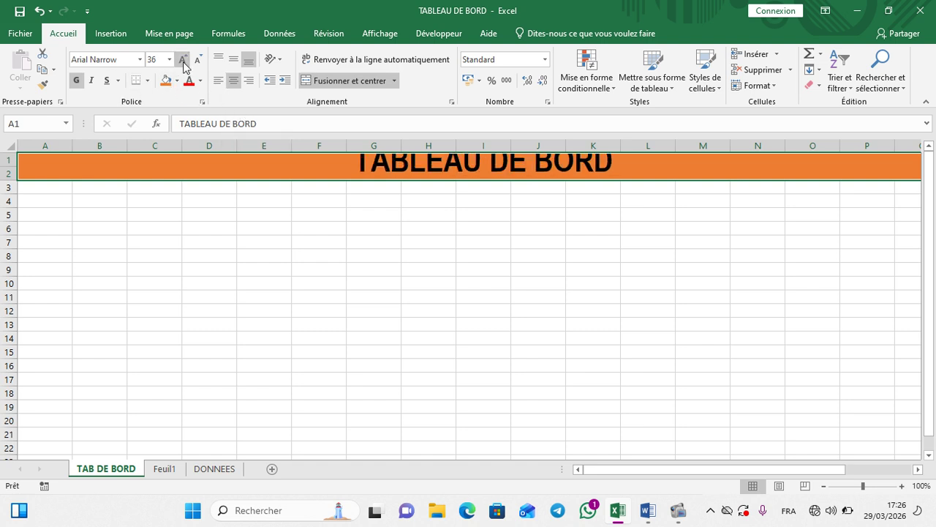
pyautogui.click(199, 62)
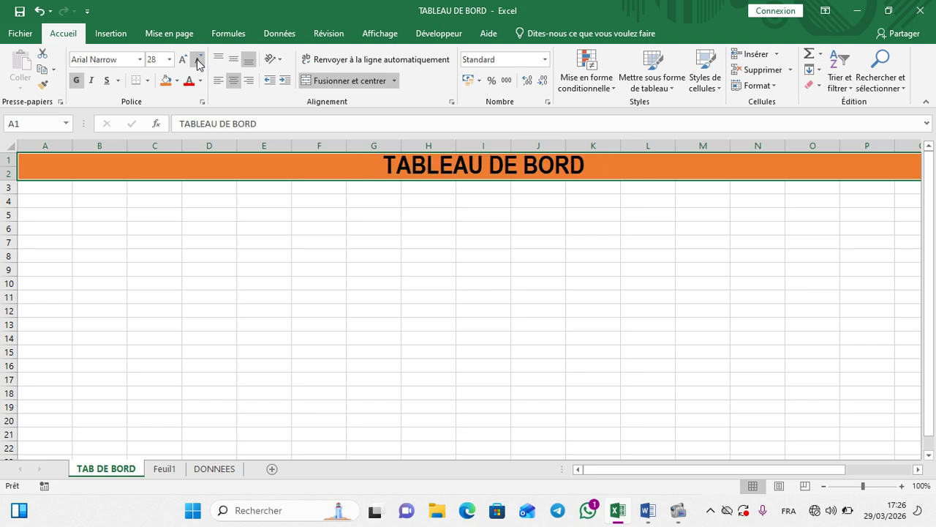
pyautogui.click(233, 62)
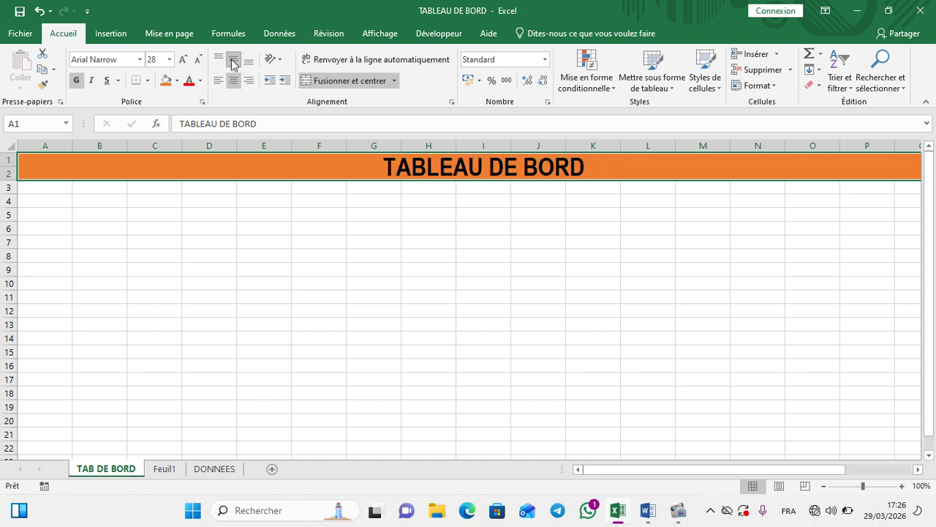
pyautogui.click(183, 63)
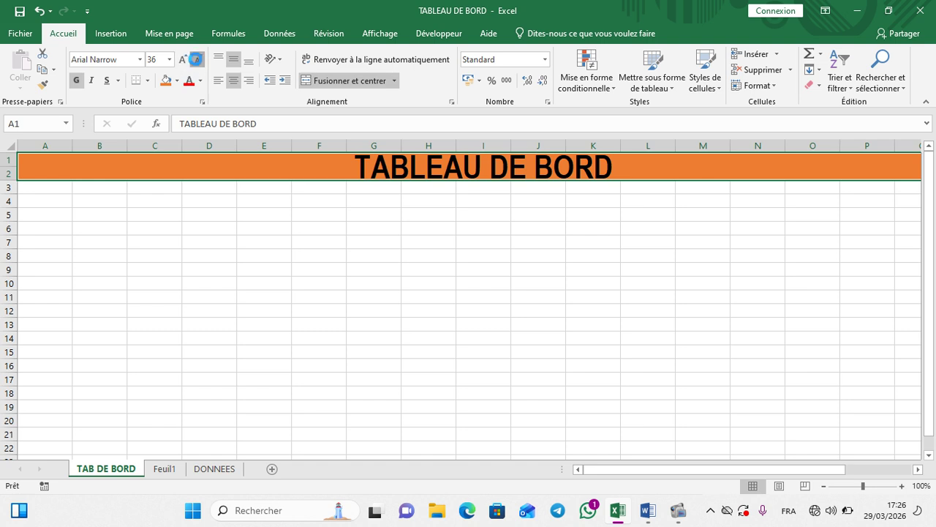
pyautogui.click(198, 60)
pyautogui.click(489, 203)
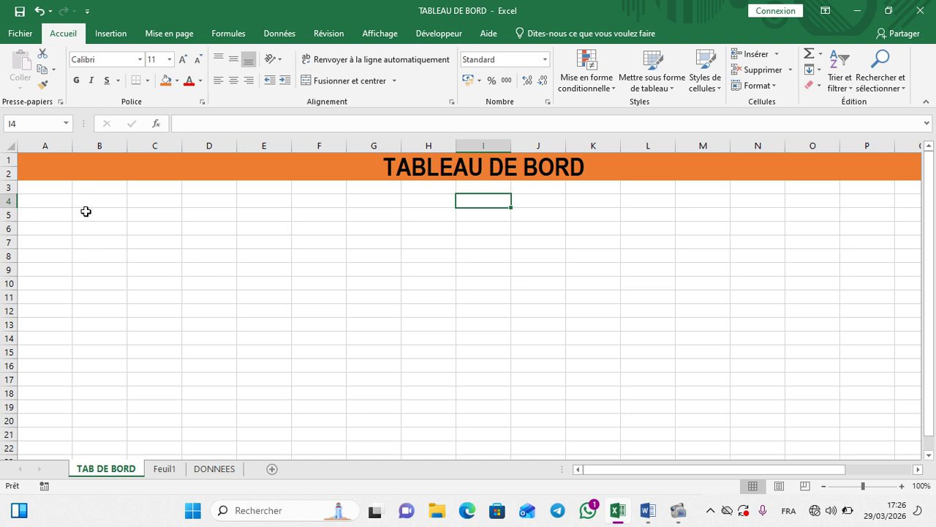
# Fill the range A4:Q30 below the heading with black (Noir, Texte 1) as the dashboard background.
pyautogui.moveTo(19, 201); pyautogui.dragTo(768, 429)
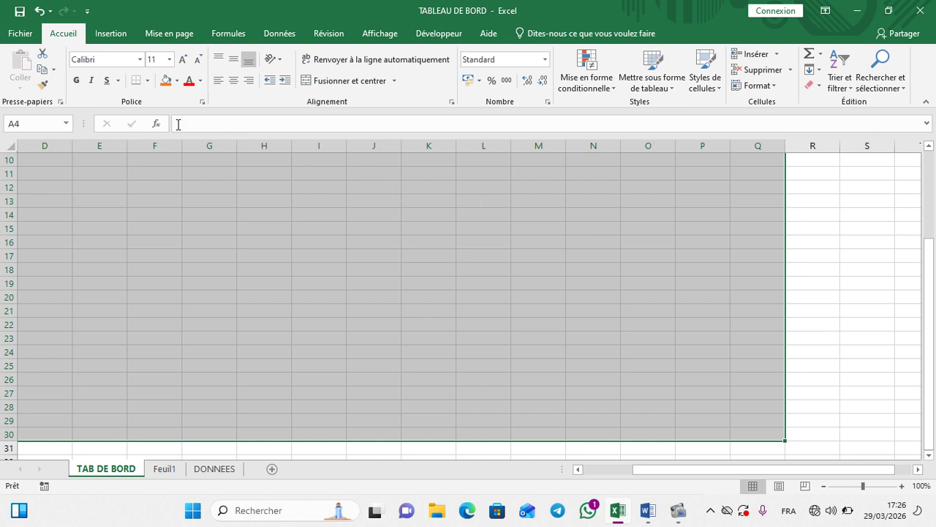
pyautogui.click(177, 81)
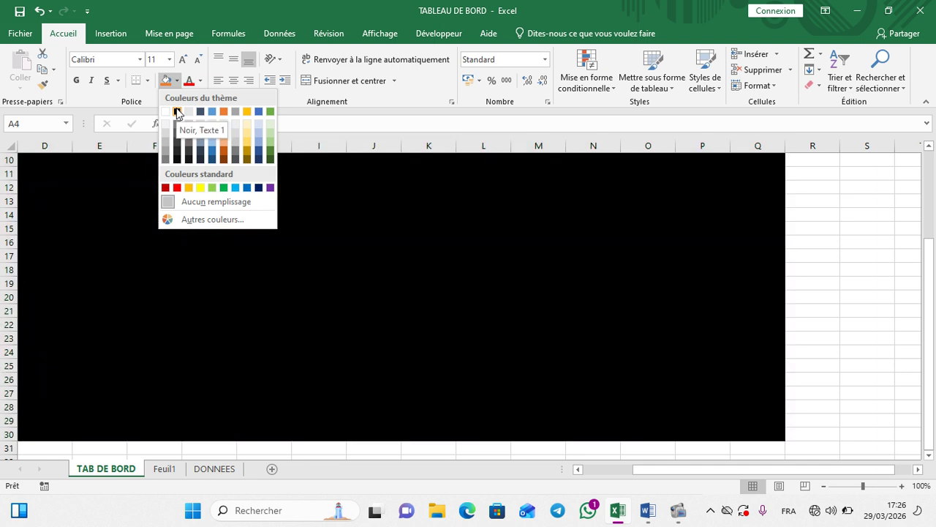
pyautogui.click(177, 112)
pyautogui.scroll(3, 461, 254)
pyautogui.hscroll(-1, 460, 254)
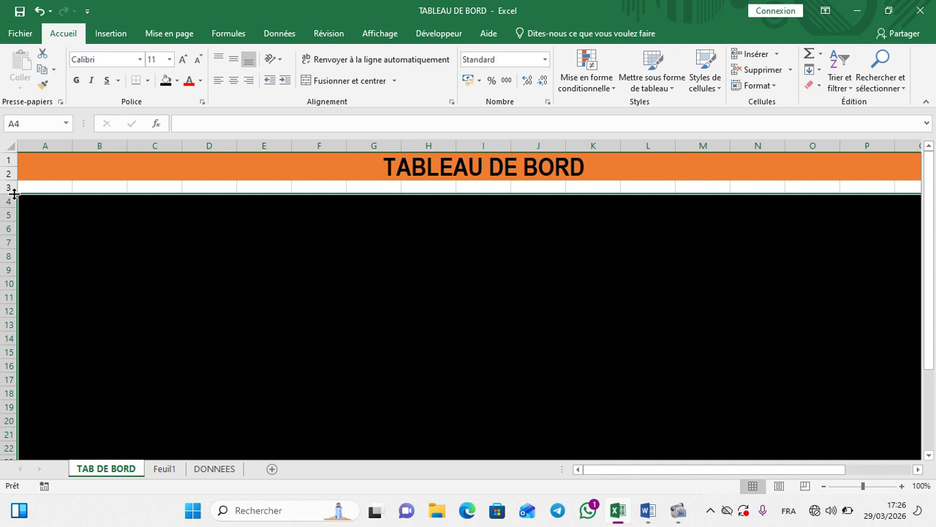
# Shrink row 3 to a thin strip between the dashboard heading and the black background.
pyautogui.moveTo(14, 193); pyautogui.dragTo(14, 182)
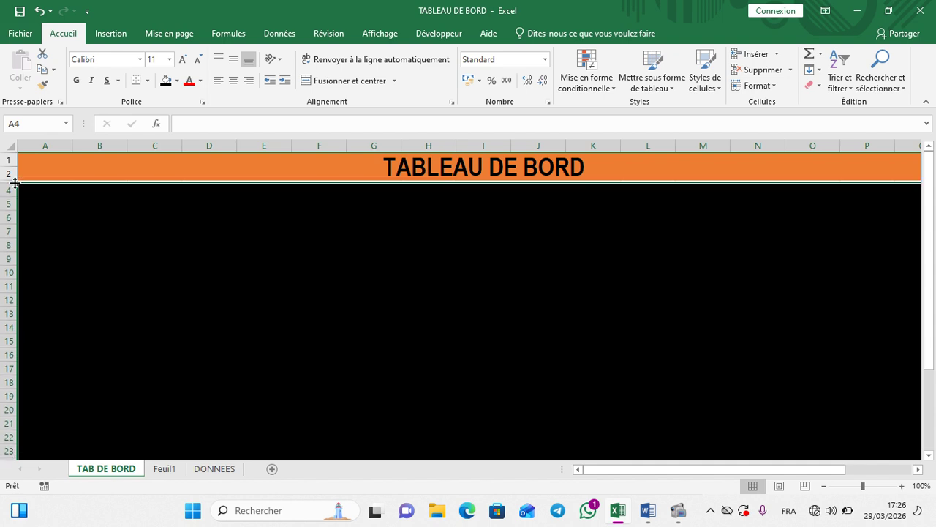
pyautogui.click(123, 246)
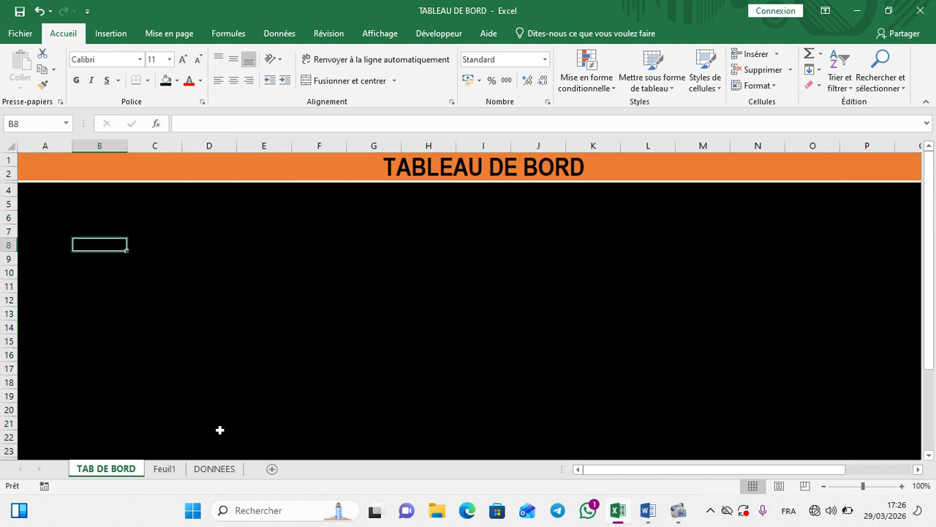
# Cut the Montant vendue par an chart from Feuil1 and paste it at cell A4 of the TAB DE BORD sheet.
pyautogui.click(168, 471)
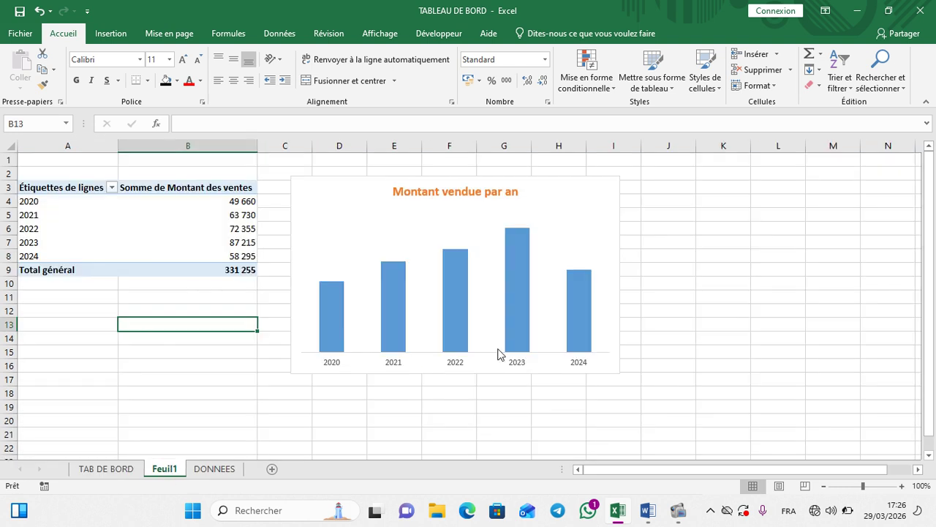
pyautogui.click(348, 210)
pyautogui.click(330, 197)
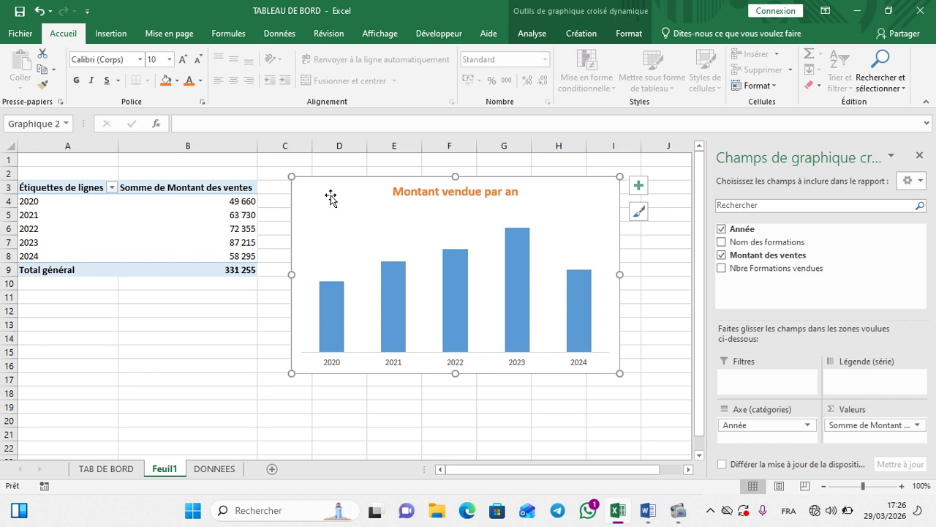
pyautogui.press('Delete')
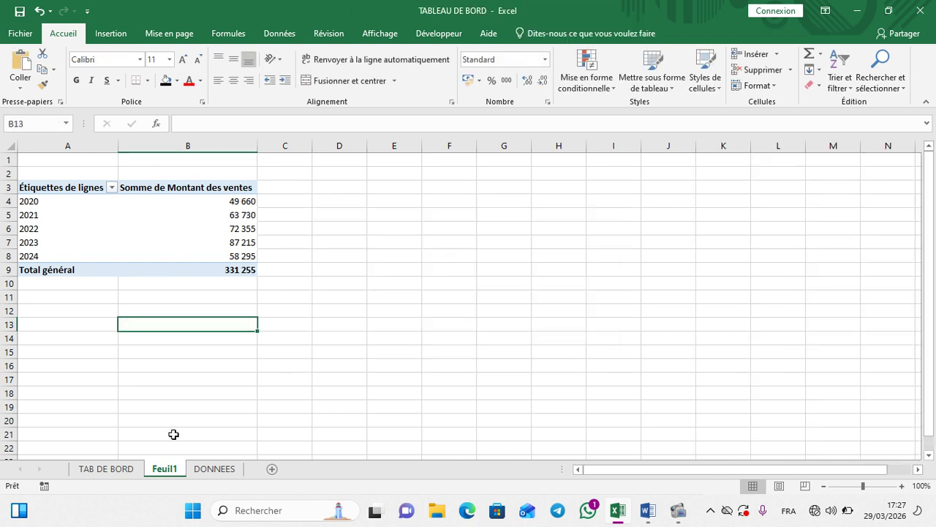
pyautogui.click(111, 469)
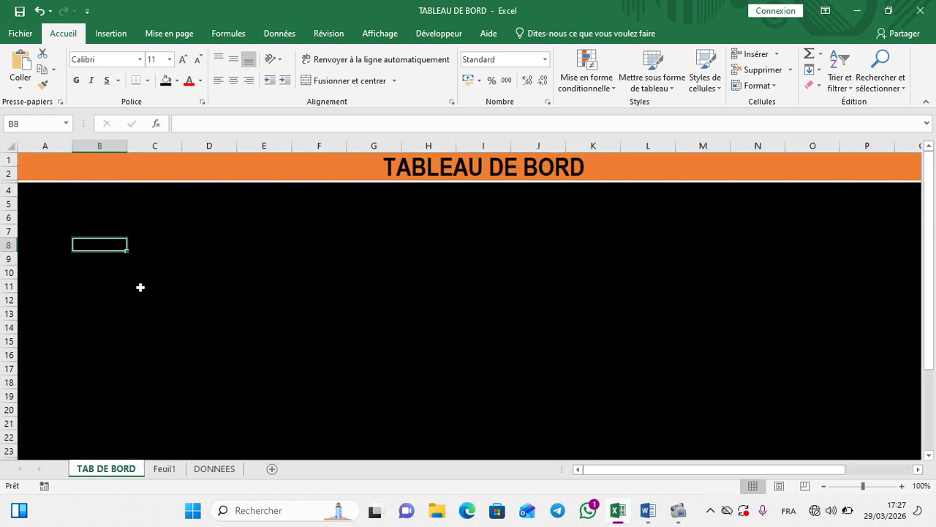
pyautogui.click(33, 202)
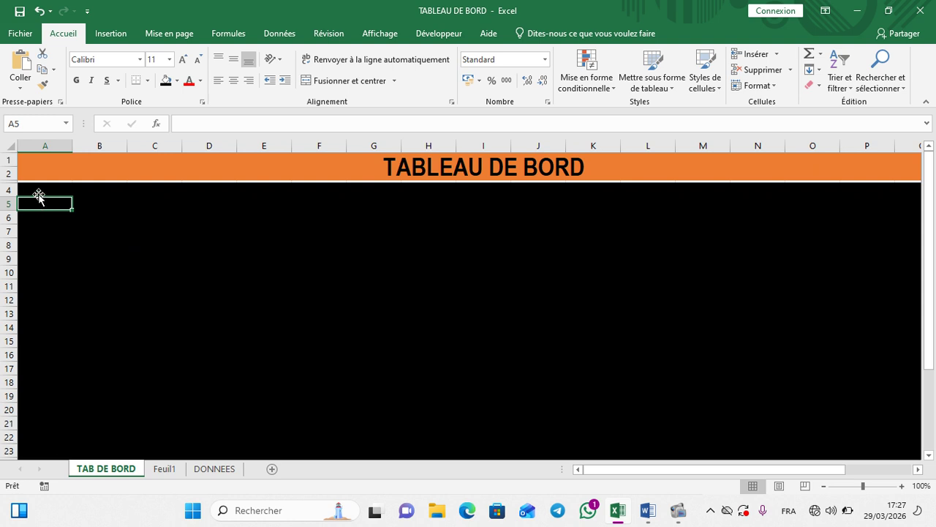
pyautogui.click(38, 190)
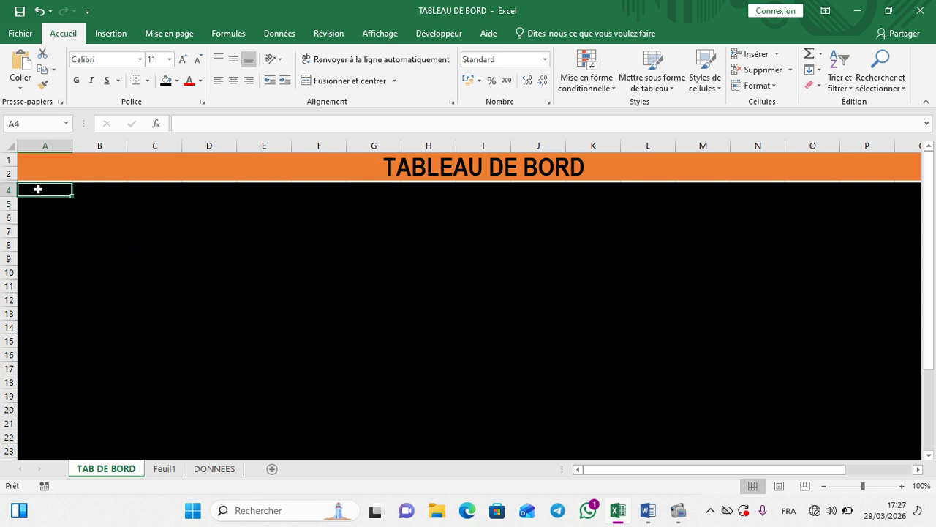
pyautogui.hotkey('ctrl', 'v')
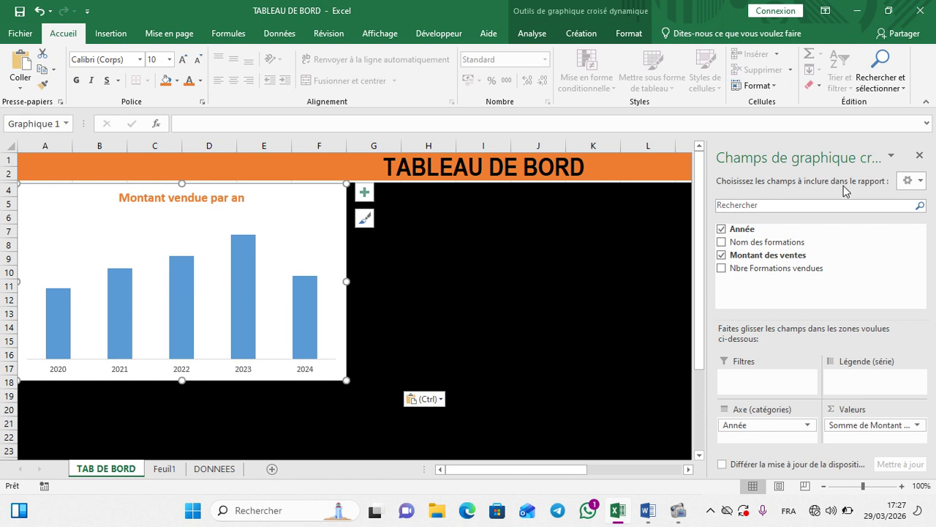
# Close the chart field list and nudge the pasted chart slightly right and down, away from the black area's edges.
pyautogui.click(921, 160)
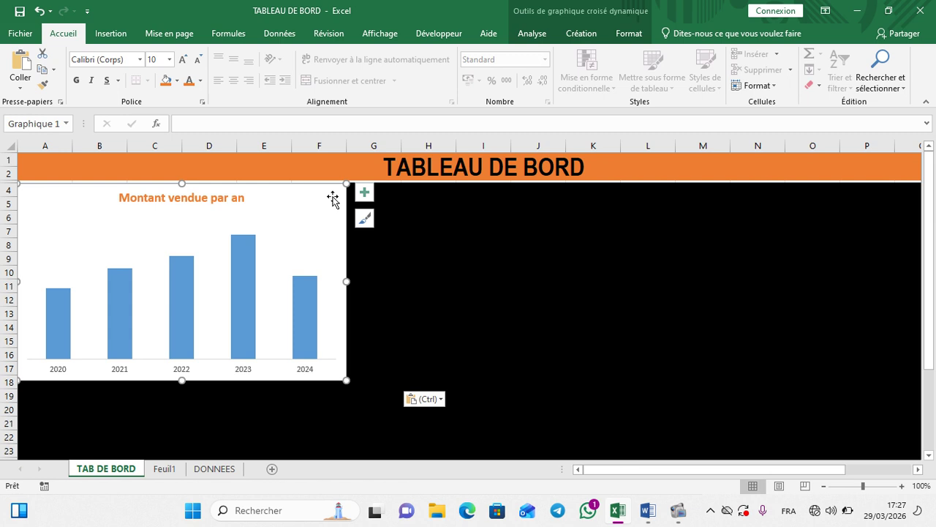
pyautogui.moveTo(333, 195)
pyautogui.mouseDown()
pyautogui.moveTo(354, 202)
pyautogui.moveTo(338, 196)
pyautogui.mouseUp()
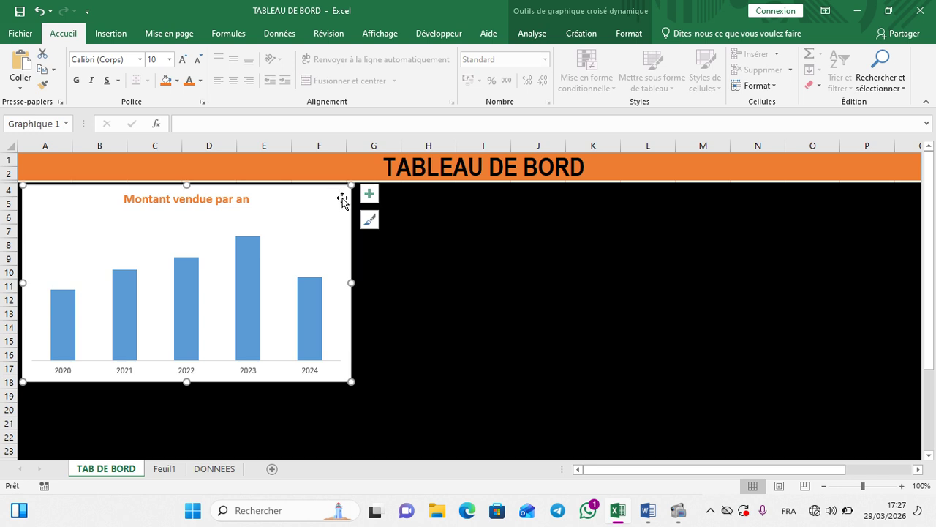
pyautogui.click(217, 198)
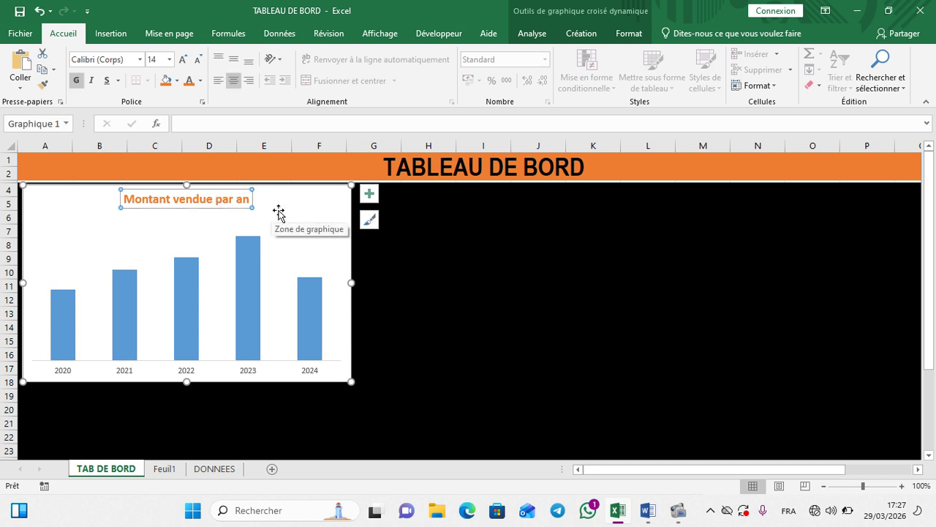
pyautogui.click(327, 207)
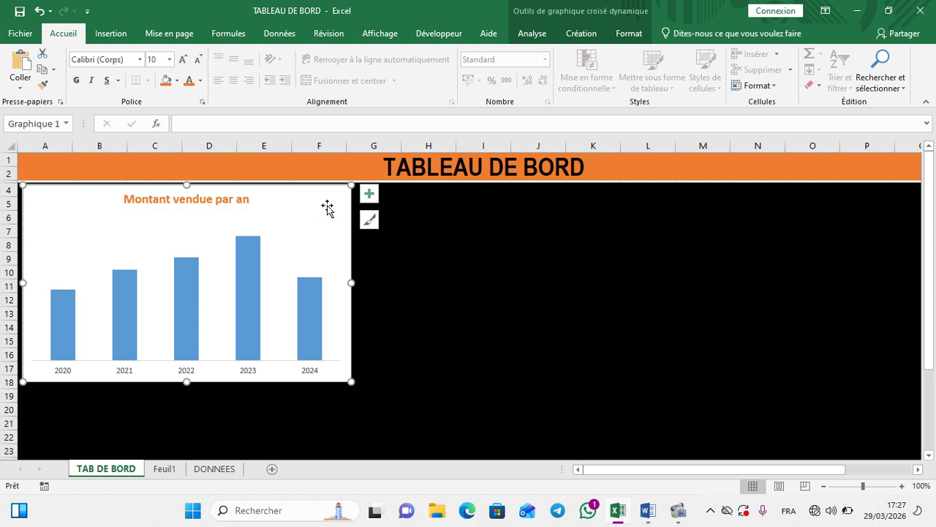
pyautogui.click(479, 338)
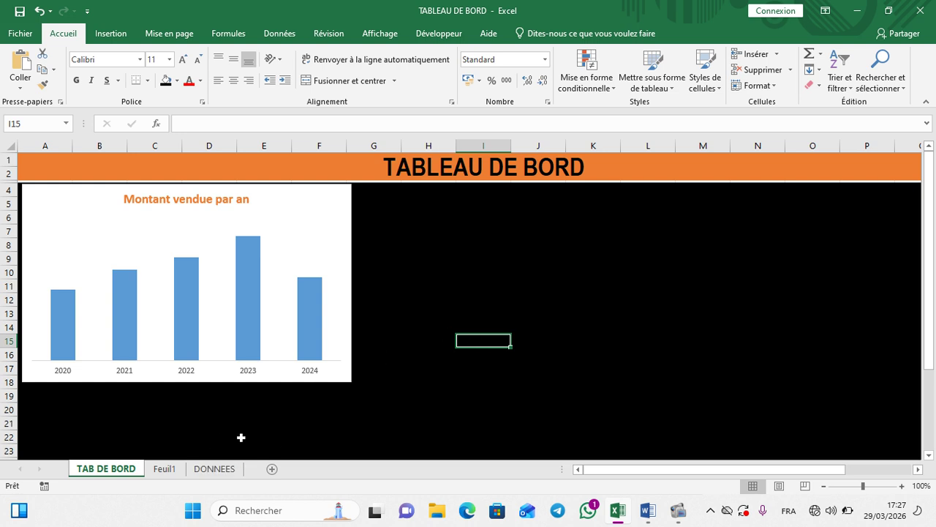
# Create a pivot table from Tableau1 on the DONNEES sheet, placing it in the existing sheet Feuil1 at cell D3.
pyautogui.click(218, 469)
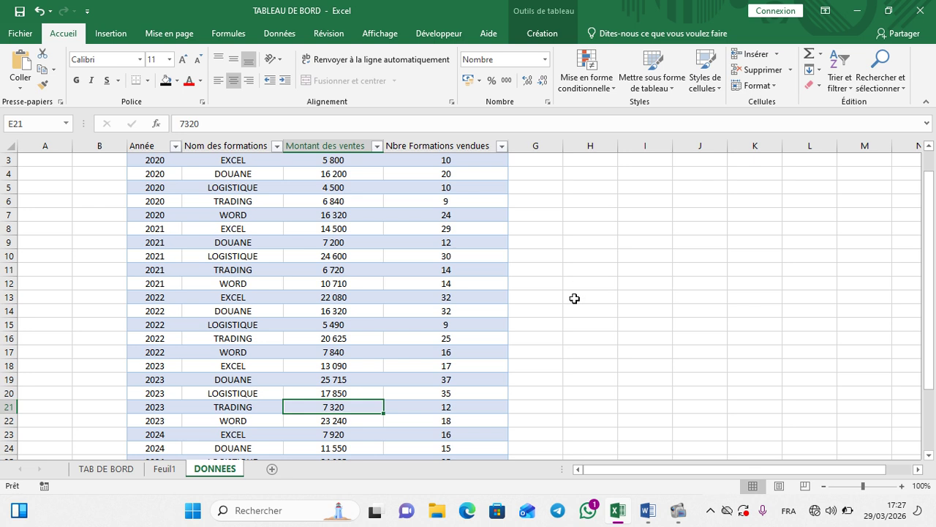
pyautogui.scroll(1, 575, 299)
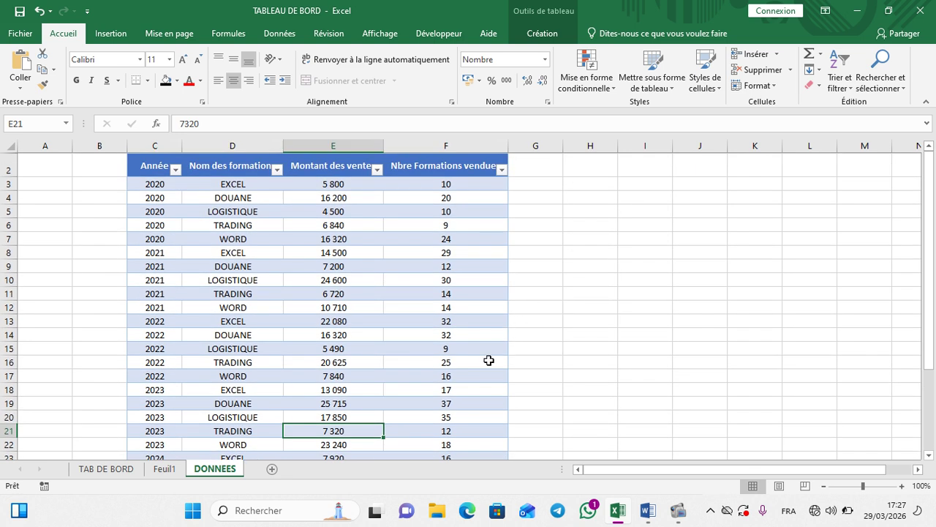
pyautogui.click(332, 266)
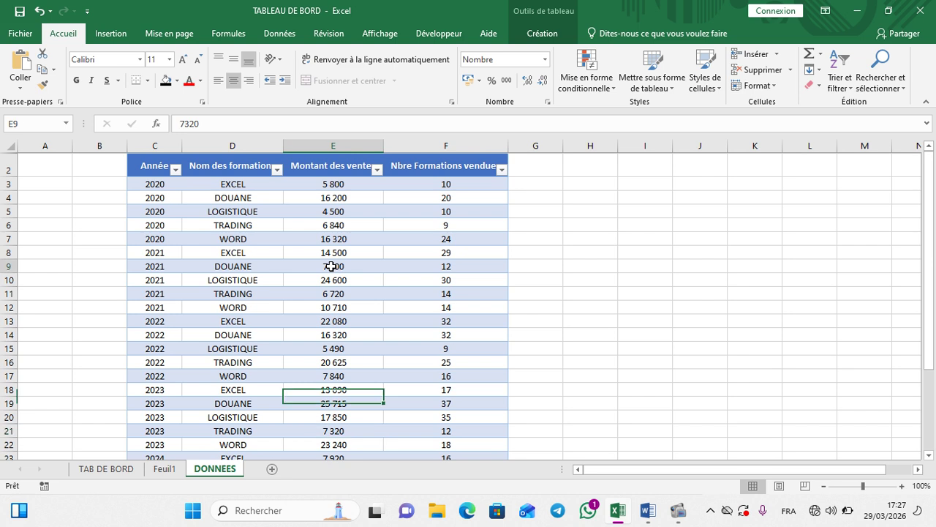
pyautogui.click(300, 306)
pyautogui.click(336, 256)
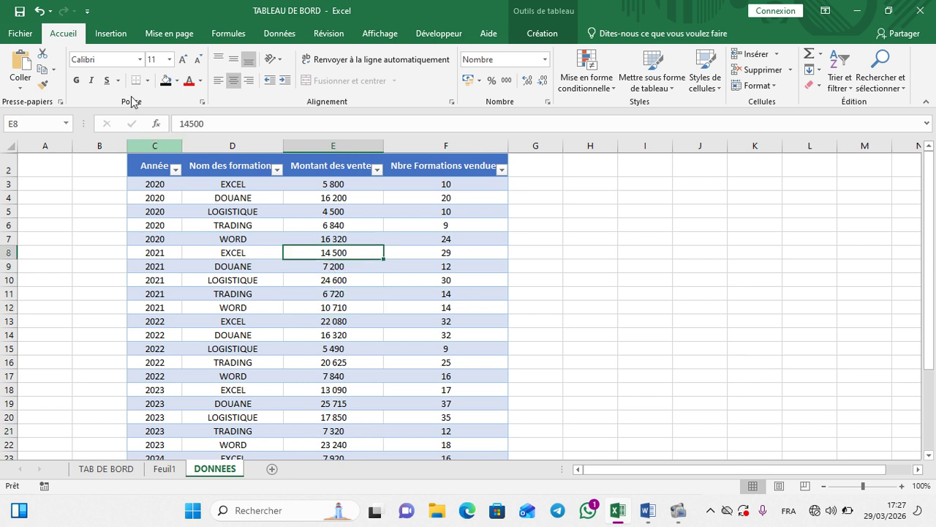
pyautogui.click(119, 34)
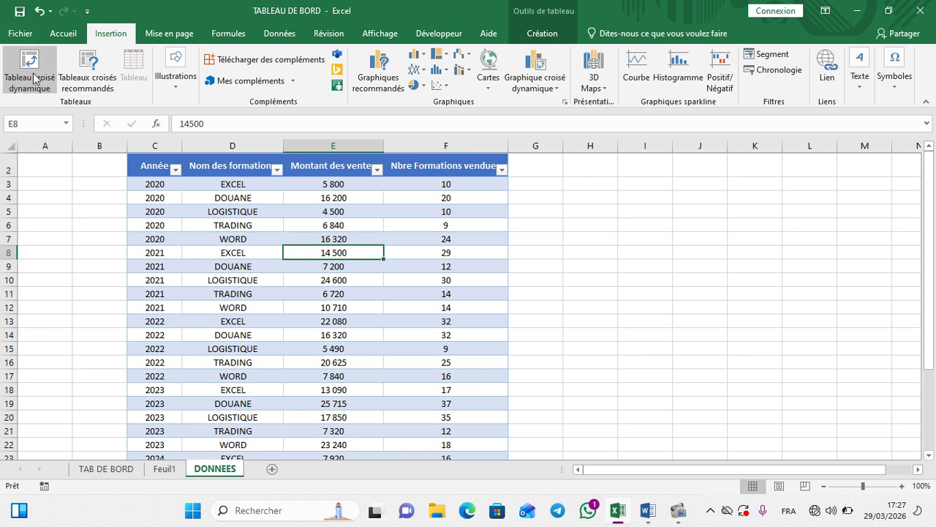
pyautogui.click(32, 69)
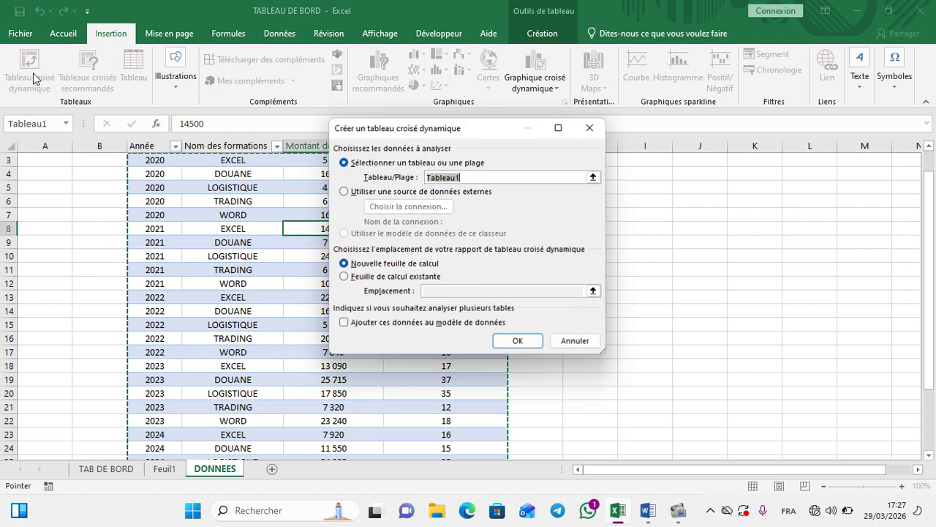
pyautogui.click(365, 279)
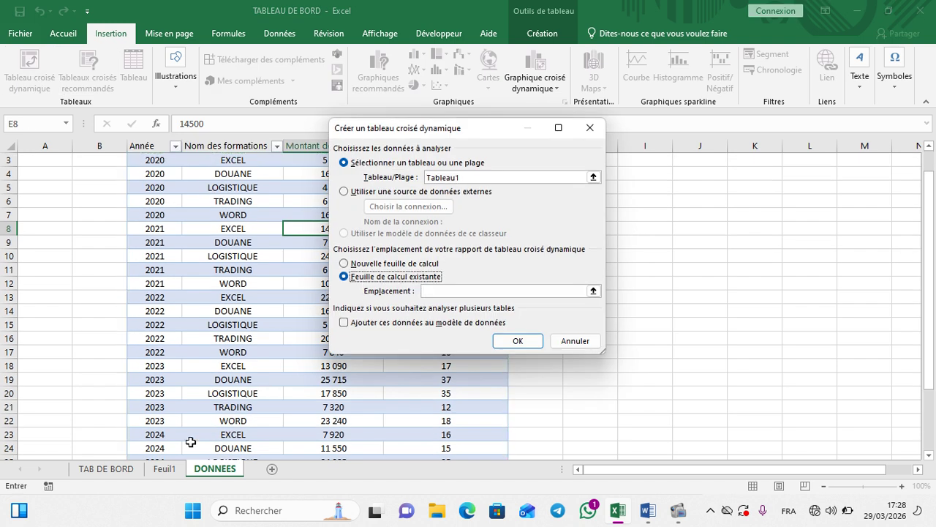
pyautogui.click(164, 469)
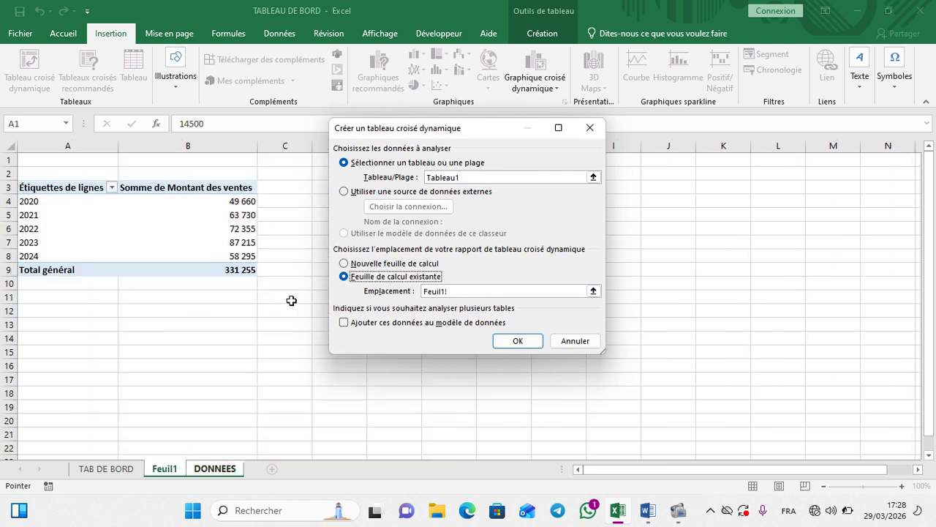
pyautogui.click(318, 190)
pyautogui.click(516, 342)
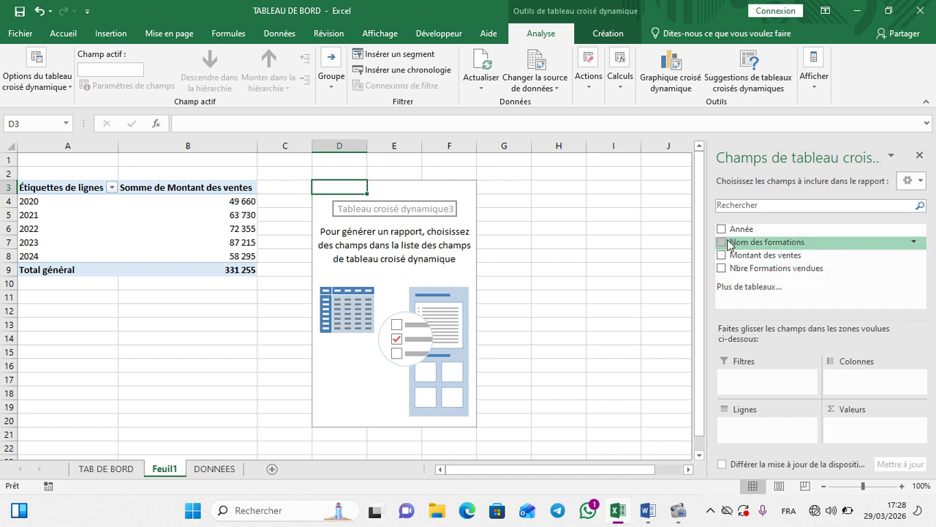
# Put Nom des formations in the new pivot table's rows and Nbre Formations vendues in its values.
pyautogui.moveTo(733, 243)
pyautogui.mouseDown()
pyautogui.moveTo(708, 298)
pyautogui.moveTo(752, 437)
pyautogui.moveTo(777, 432)
pyautogui.mouseUp()
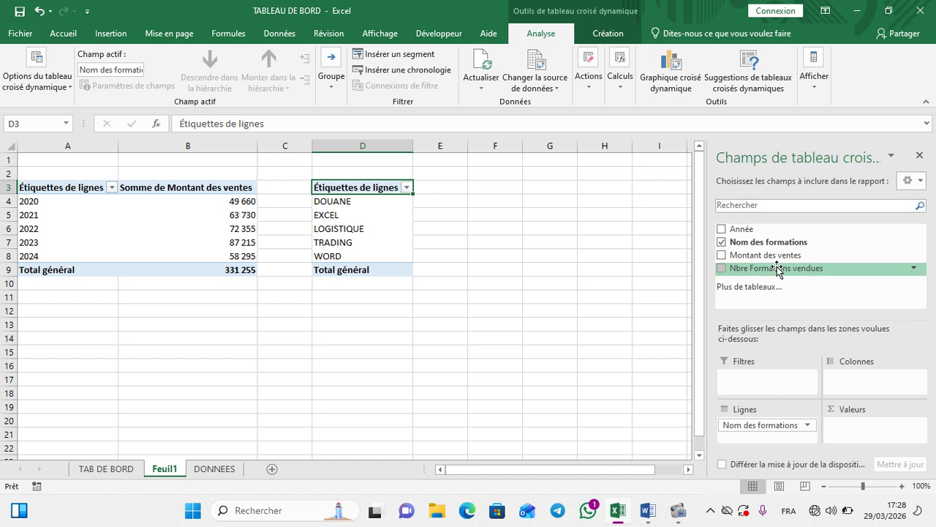
pyautogui.moveTo(778, 269); pyautogui.dragTo(846, 435)
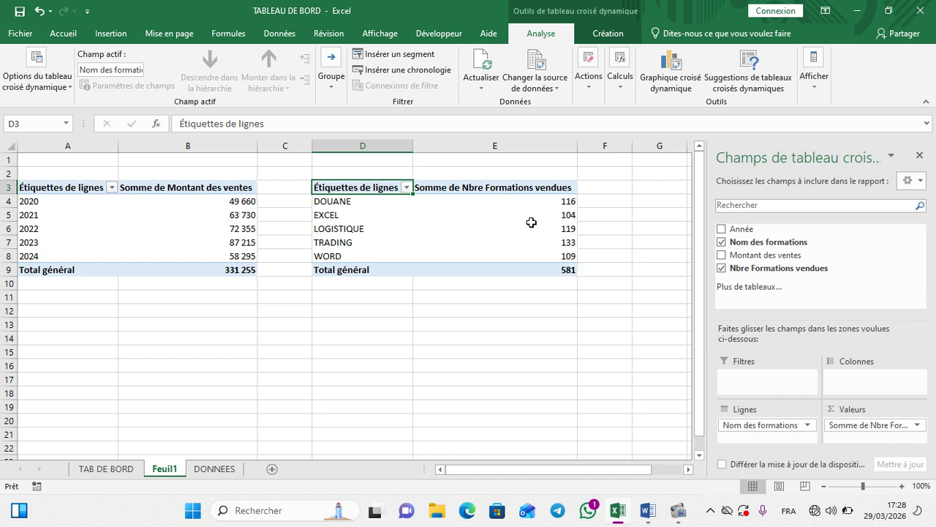
# Insert a Courbe avec marques pivot chart from the formations pivot table and move it slightly right and down.
pyautogui.click(493, 230)
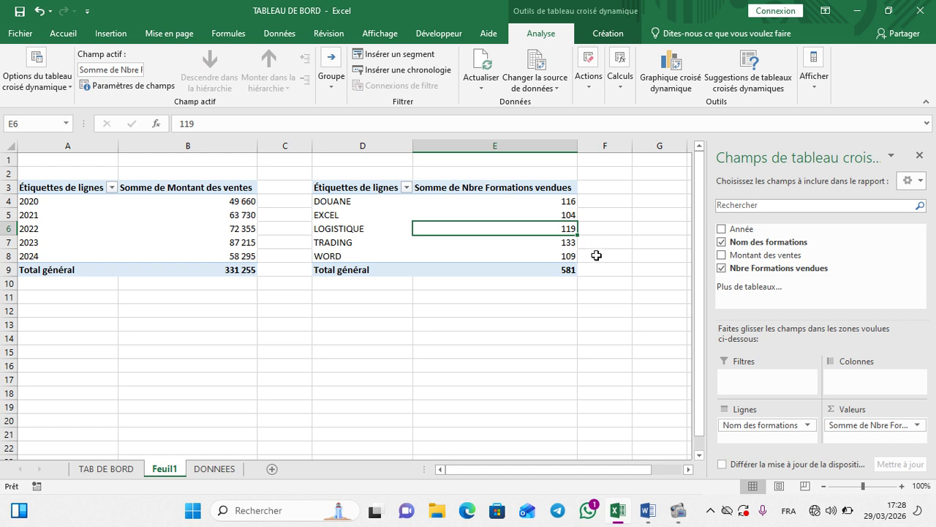
pyautogui.click(668, 66)
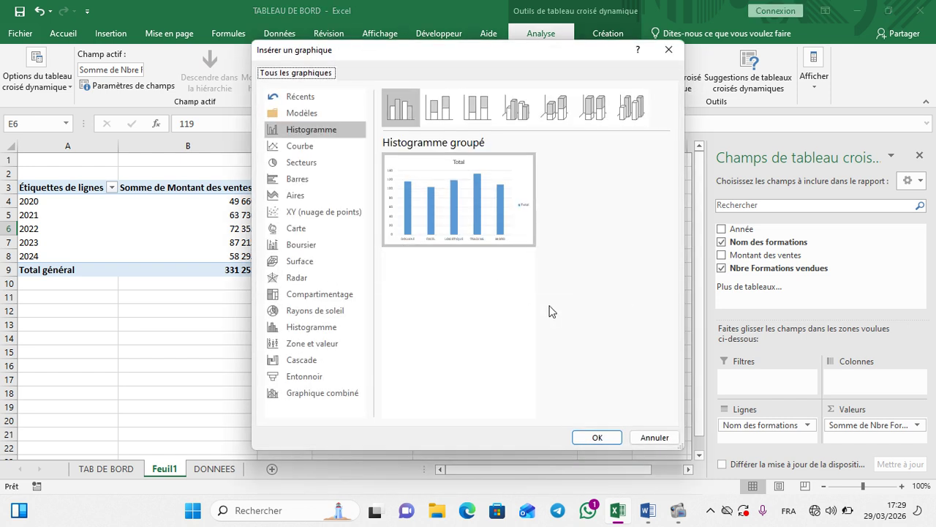
pyautogui.click(298, 147)
pyautogui.click(441, 117)
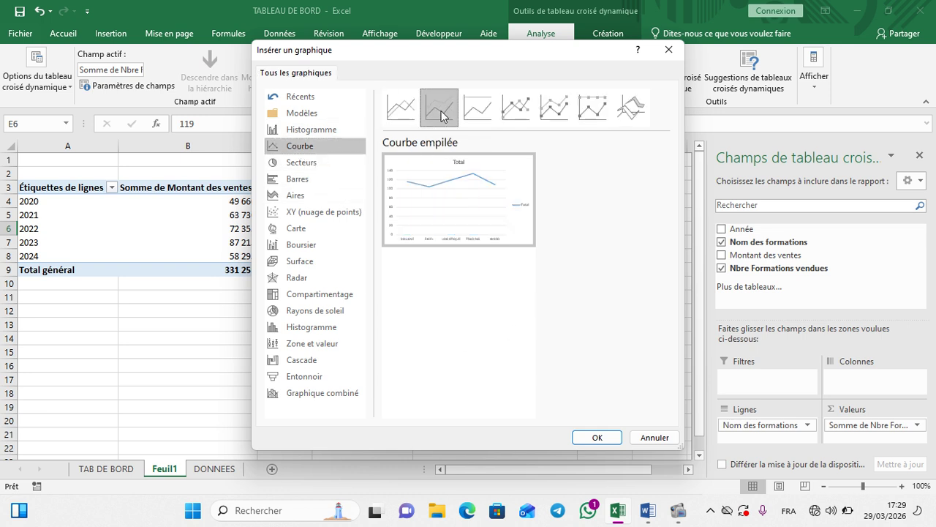
pyautogui.click(480, 110)
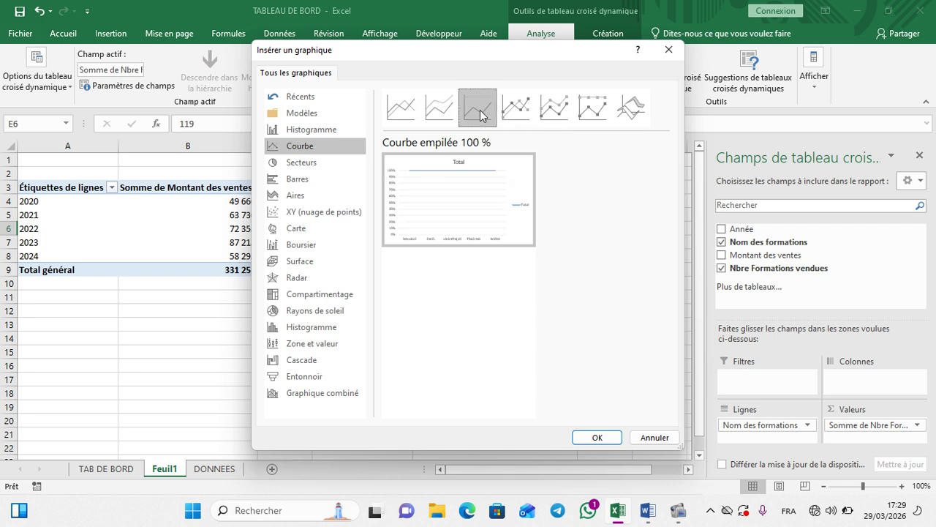
pyautogui.click(513, 110)
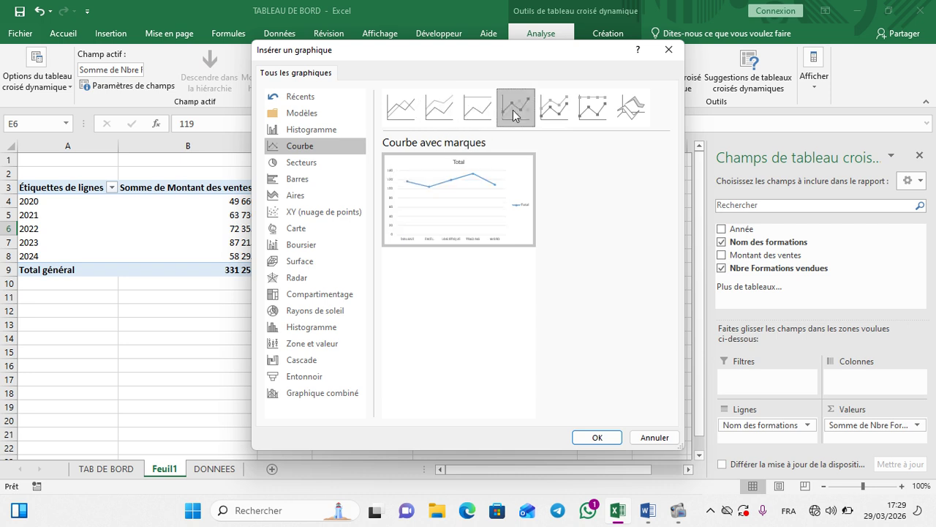
pyautogui.click(598, 438)
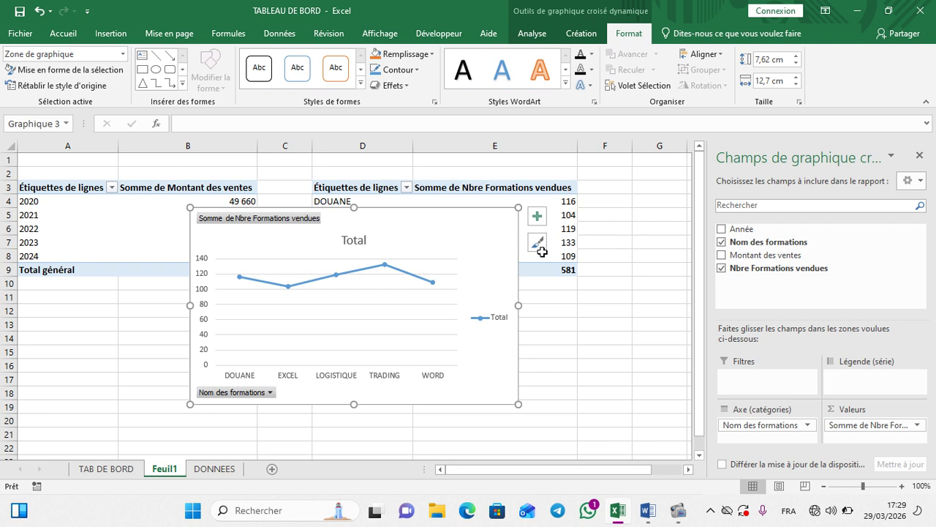
pyautogui.moveTo(495, 232); pyautogui.dragTo(564, 231)
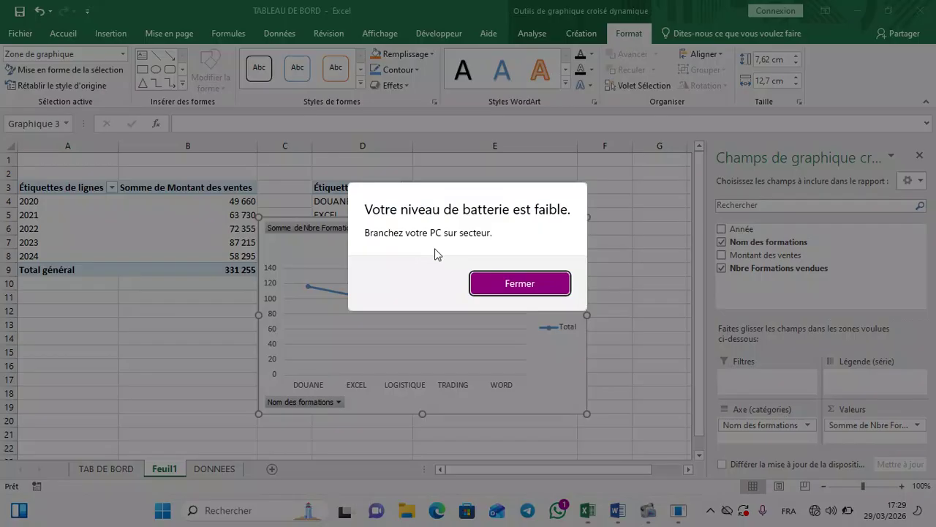
pyautogui.click(501, 290)
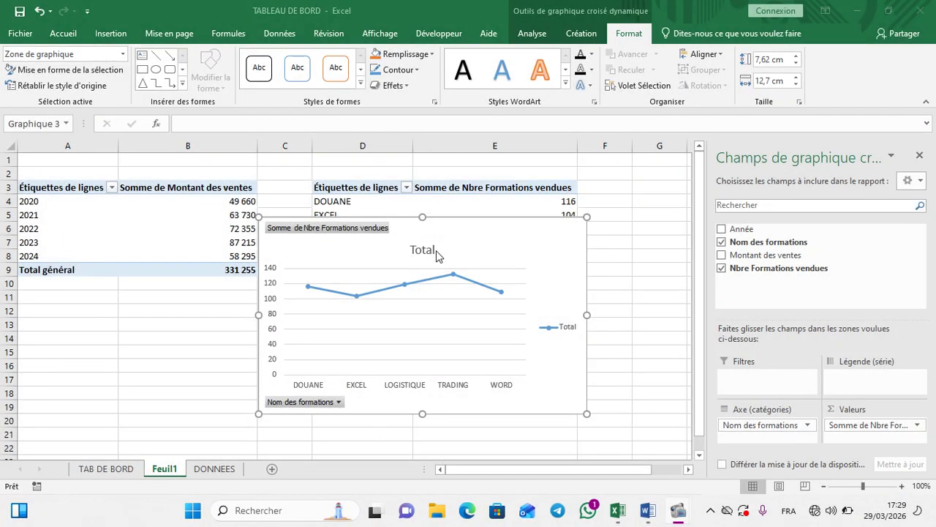
# Replace the line chart's title with "Noms de formation vendue".
pyautogui.click(433, 250)
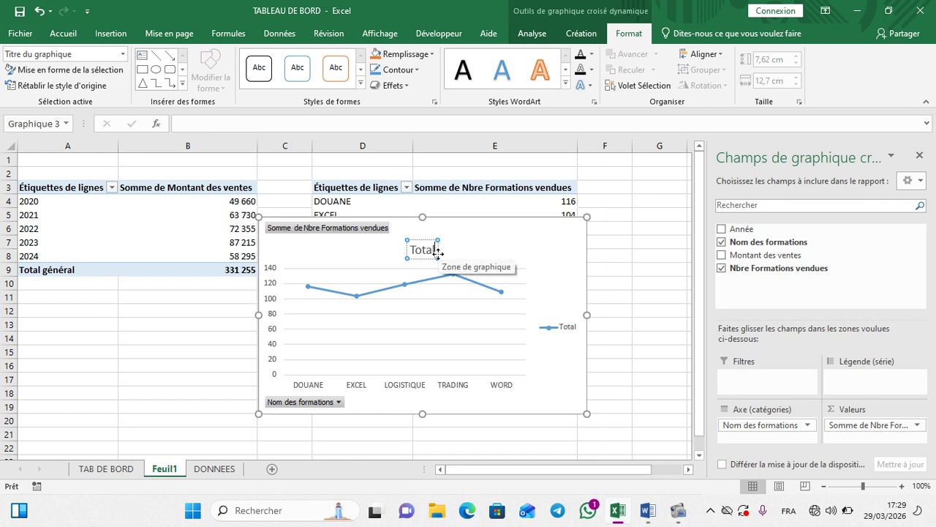
pyautogui.press('BackSpace')
pyautogui.press('BackSpace')
pyautogui.press('BackSpace')
pyautogui.press('BackSpace')
pyautogui.press('BackSpace')
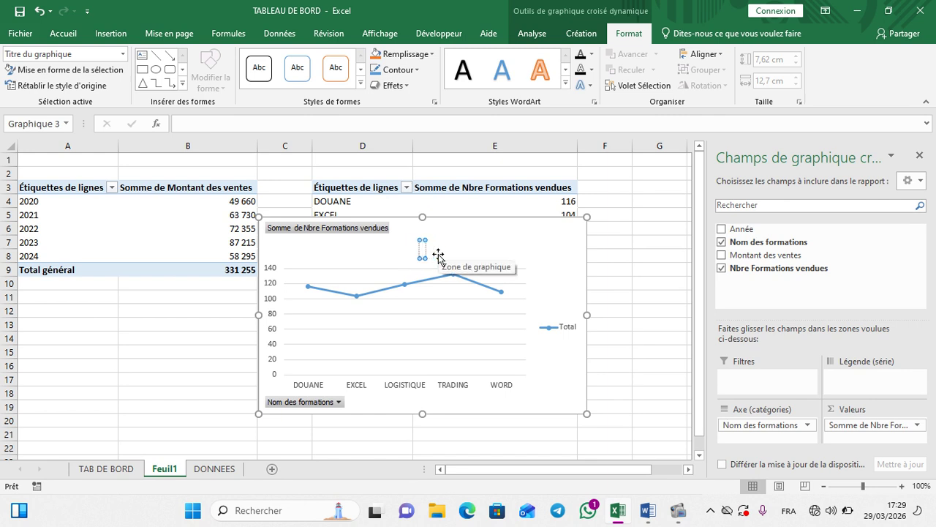
pyautogui.write('Nom ')
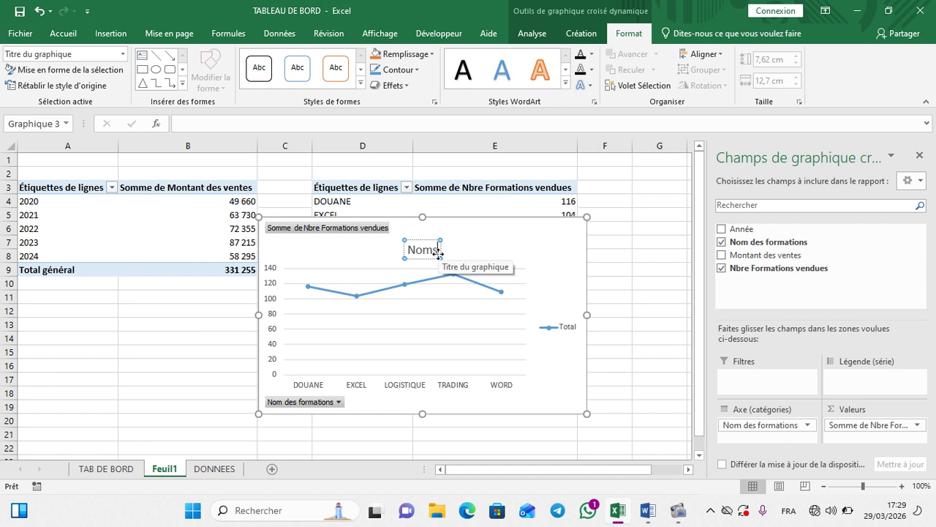
pyautogui.write(' de for')
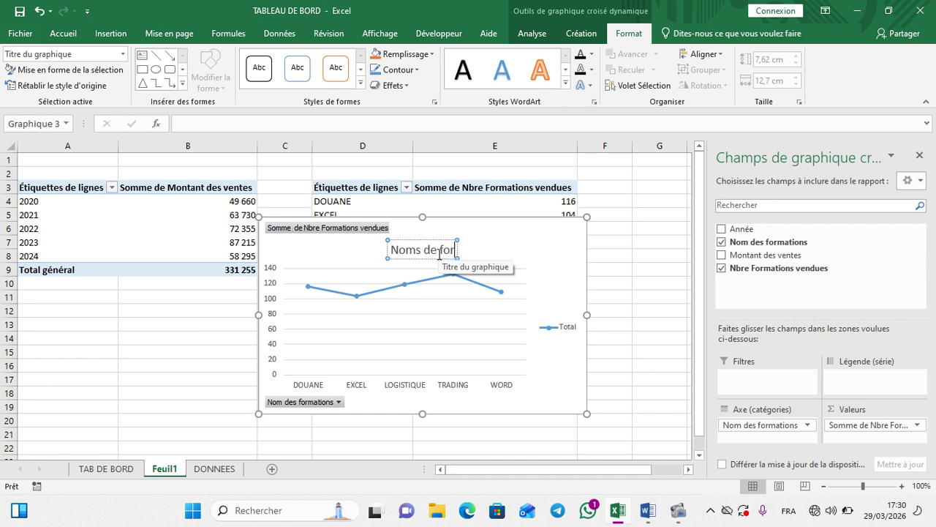
pyautogui.write('mation')
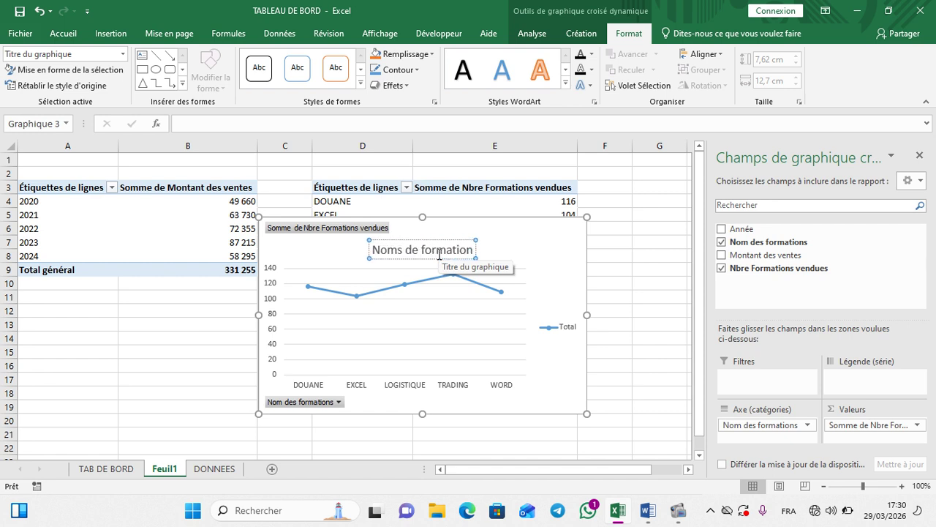
pyautogui.write(' vendue')
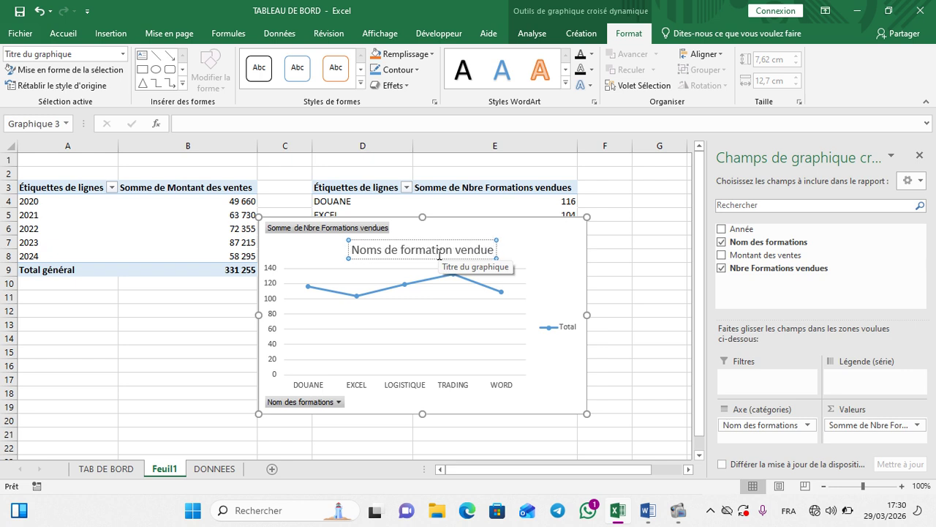
pyautogui.click(554, 243)
# Make the chart title "Noms de formation vendue" bold and orange.
pyautogui.click(486, 250)
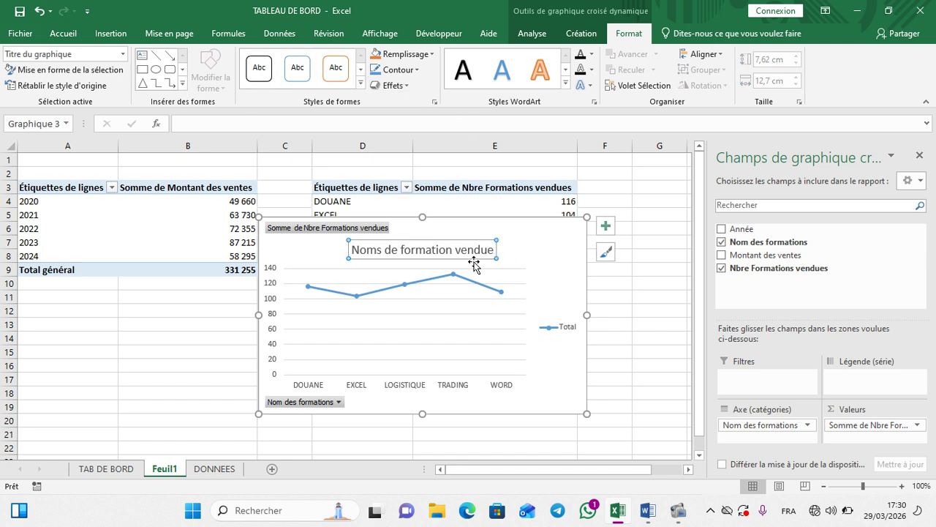
pyautogui.moveTo(494, 249); pyautogui.dragTo(352, 249)
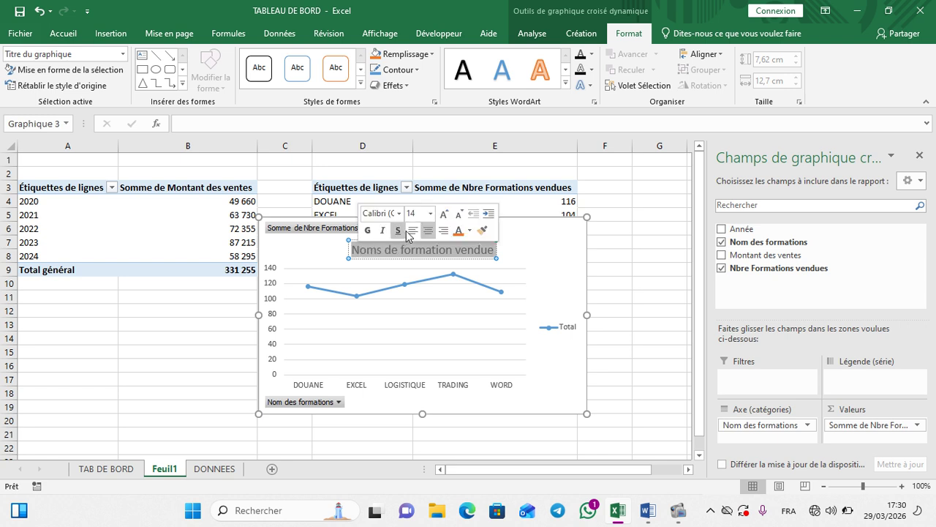
pyautogui.click(367, 231)
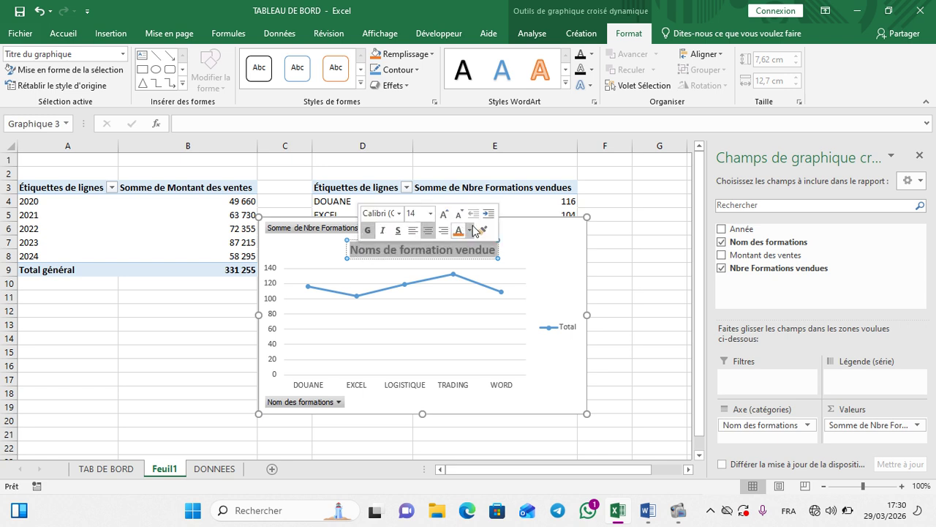
pyautogui.click(459, 230)
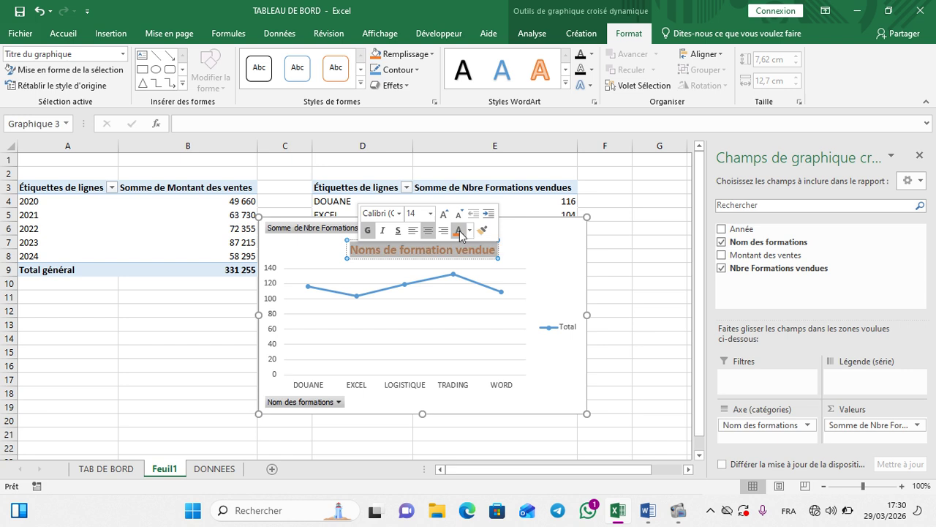
pyautogui.click(540, 246)
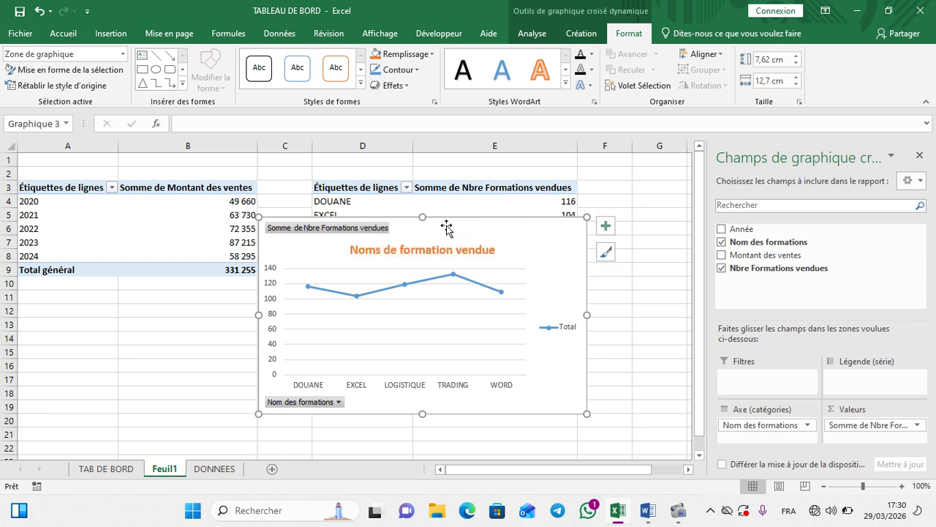
# Hide all field buttons on the formations line chart and remove its legend and gridlines.
pyautogui.rightClick(338, 230)
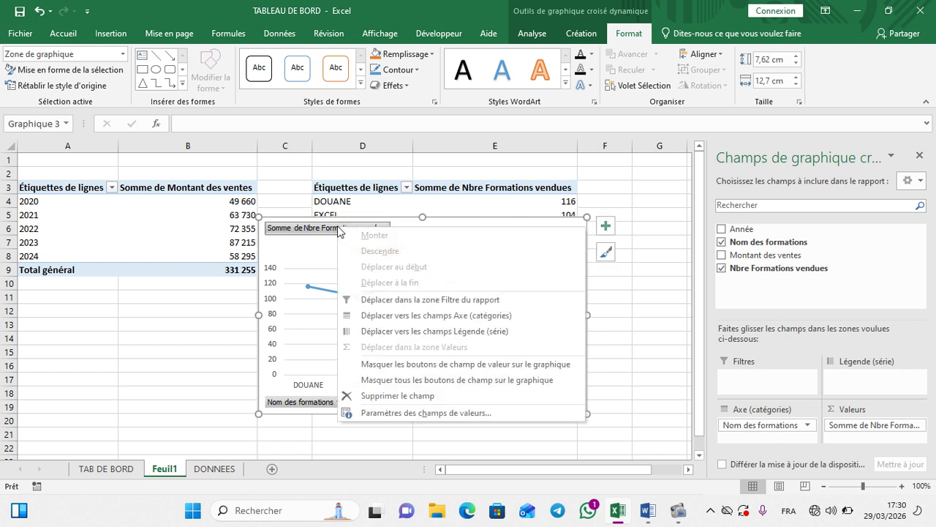
pyautogui.click(393, 379)
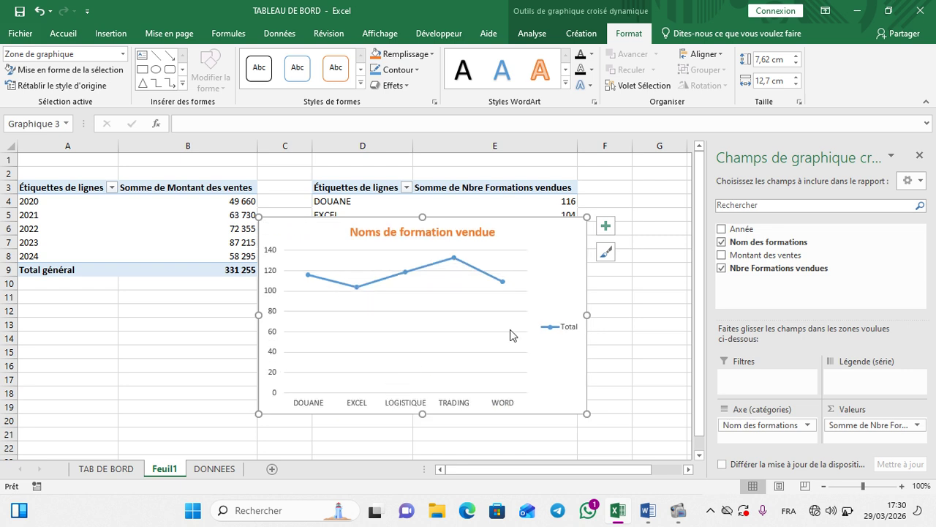
pyautogui.click(605, 226)
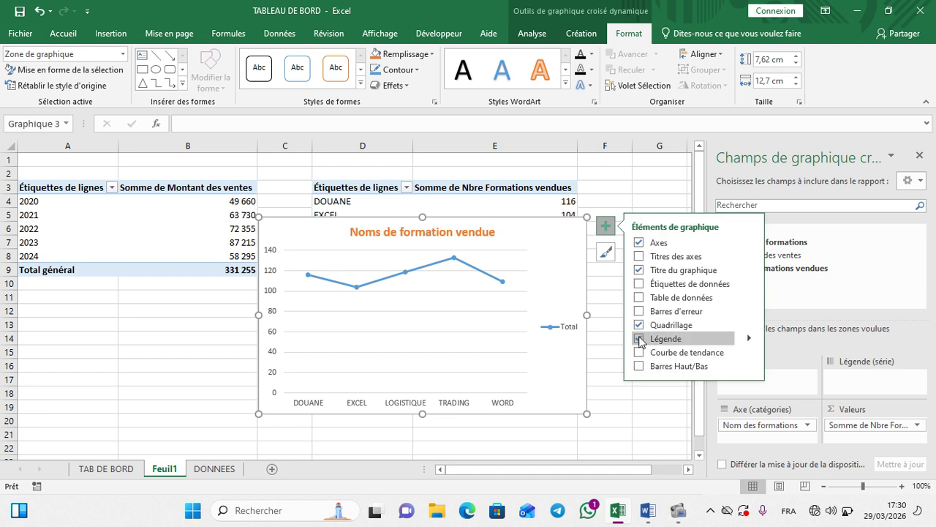
pyautogui.click(640, 340)
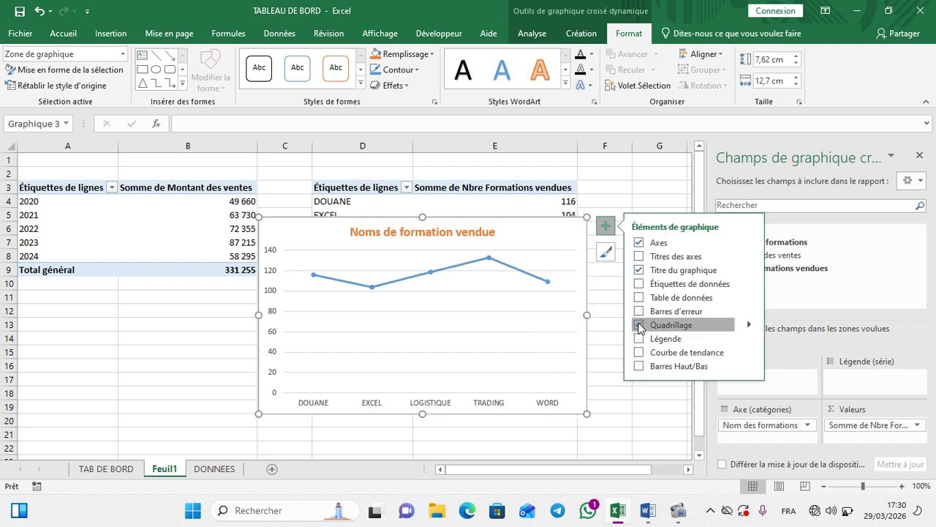
pyautogui.click(640, 326)
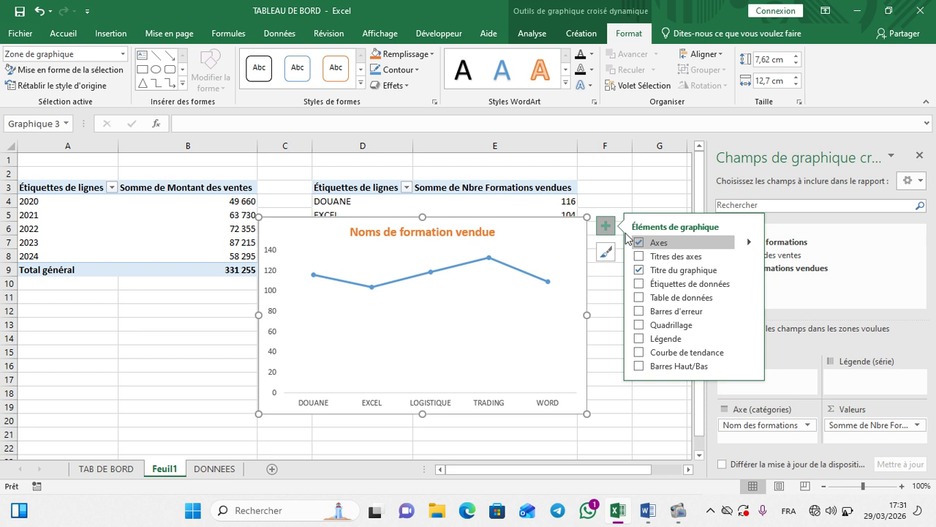
pyautogui.click(605, 226)
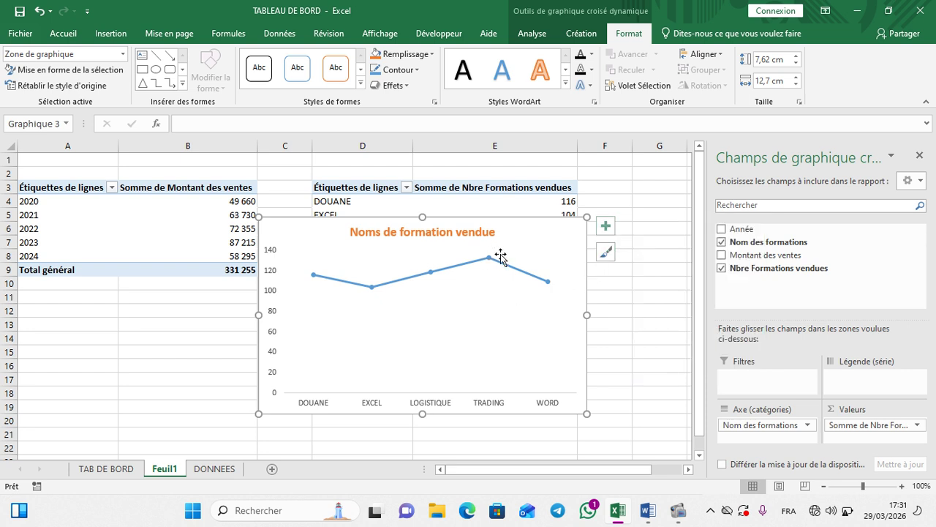
# Format the chart's data series with a line width of 3 pt.
pyautogui.moveTo(489, 259)
pyautogui.click(503, 265)
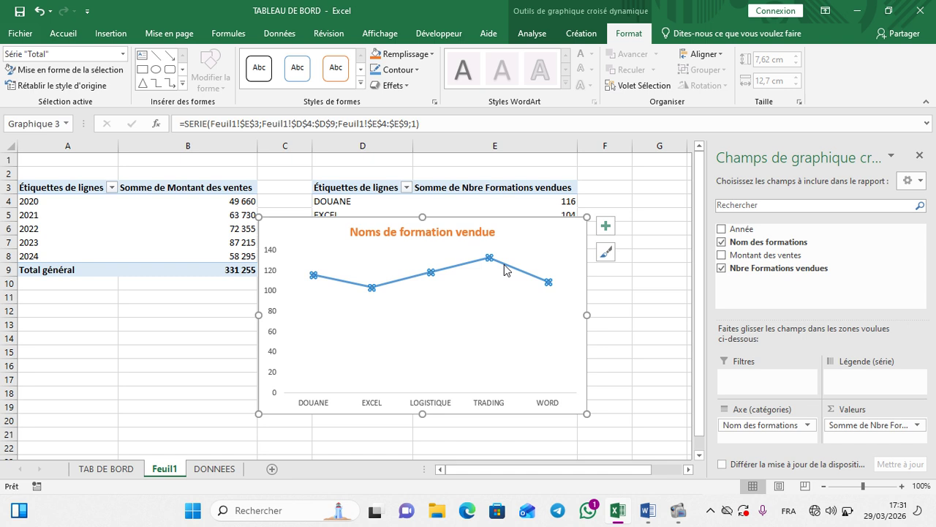
pyautogui.rightClick(504, 269)
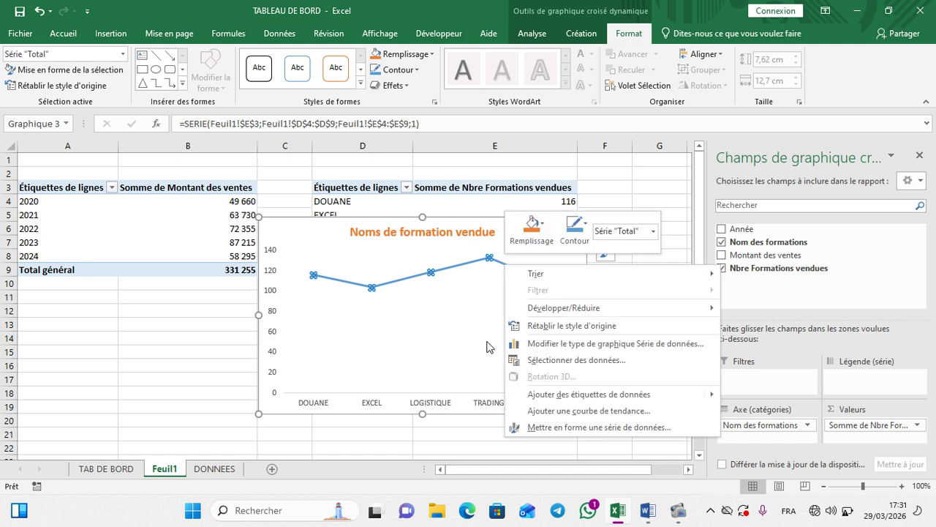
pyautogui.click(593, 432)
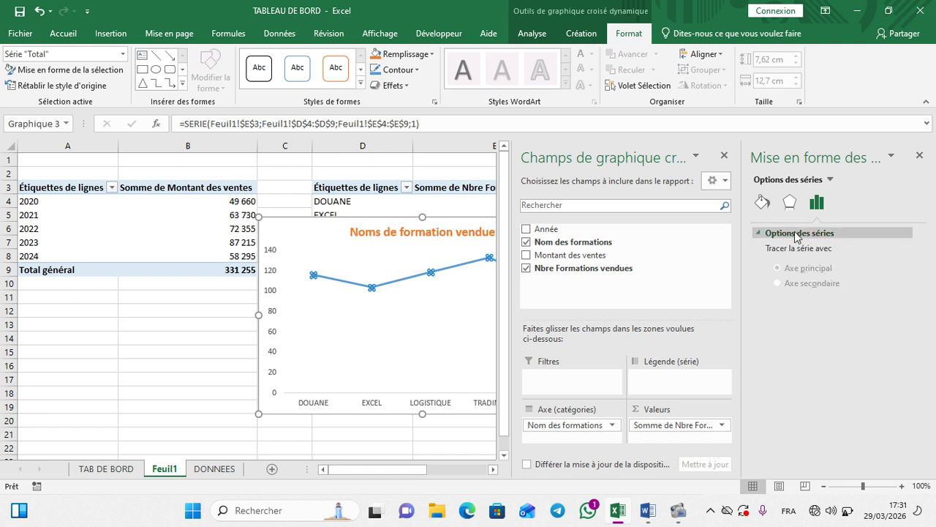
pyautogui.click(790, 205)
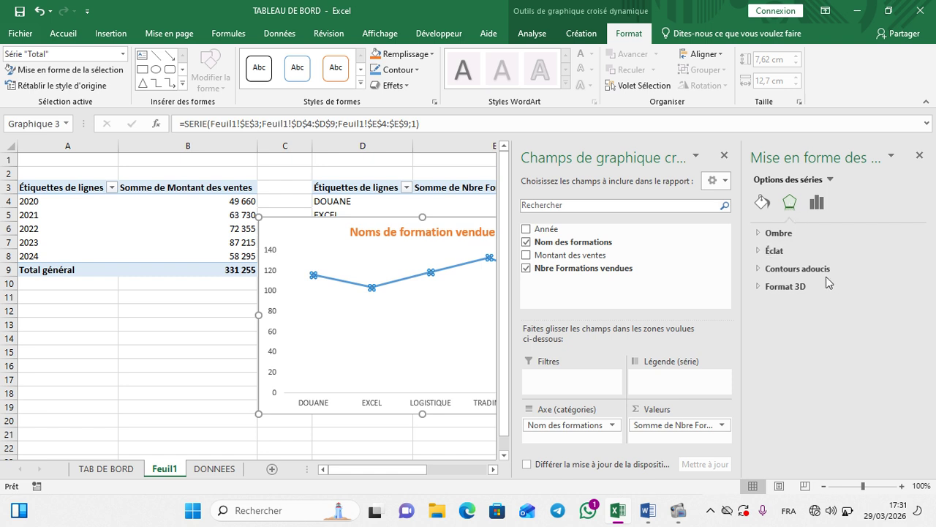
pyautogui.click(761, 203)
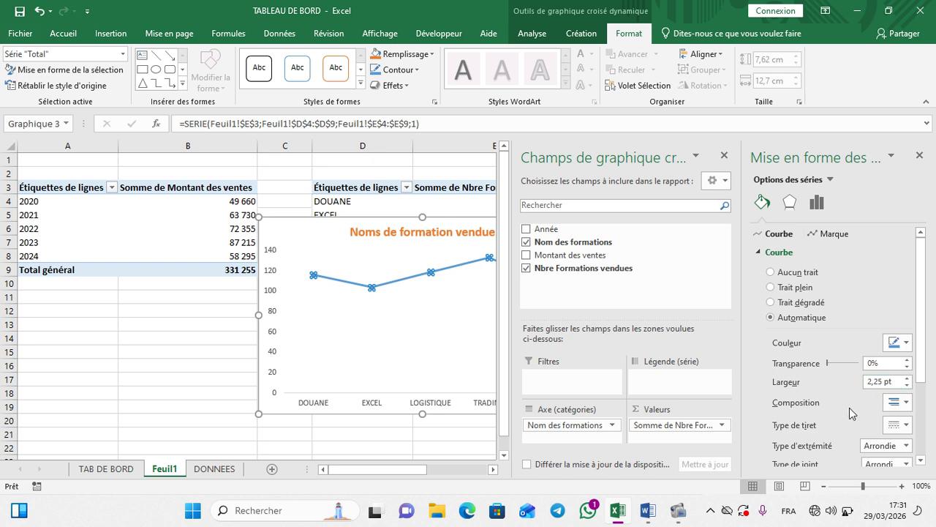
pyautogui.scroll(-1, 889, 364)
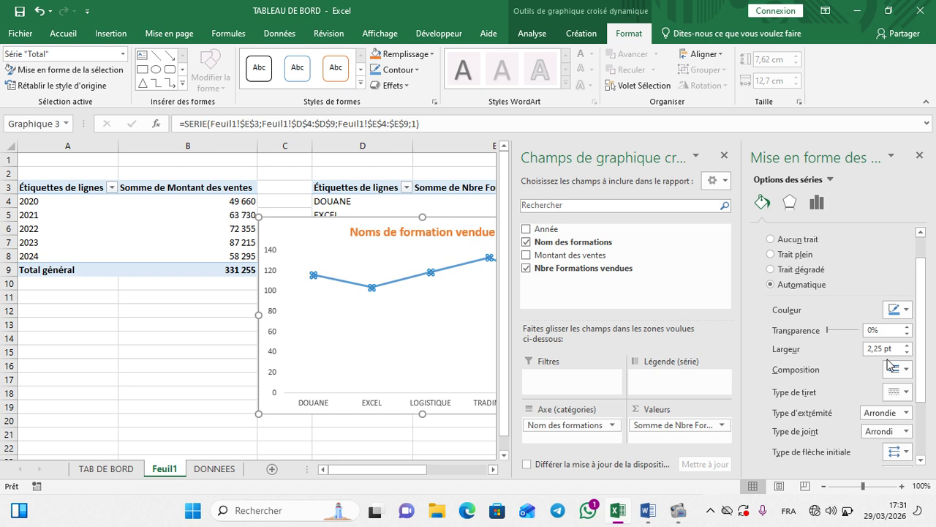
pyautogui.click(907, 395)
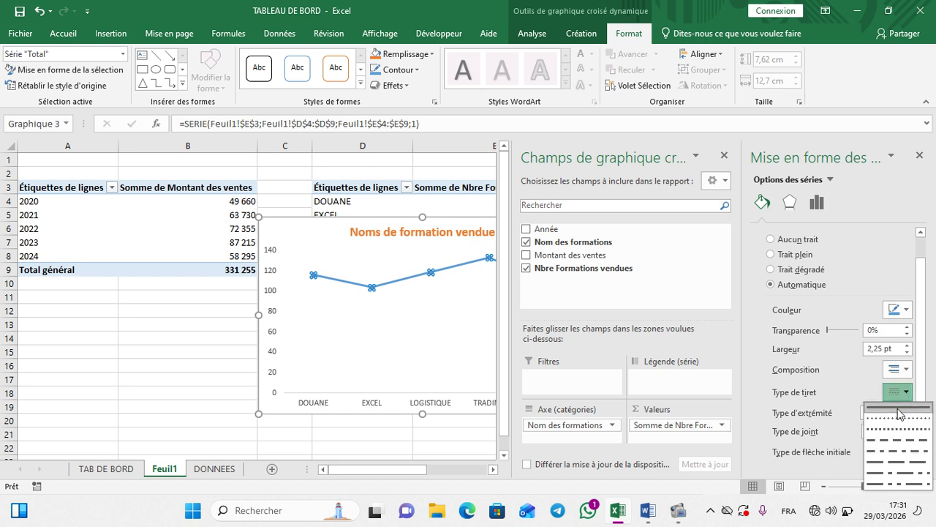
pyautogui.click(907, 394)
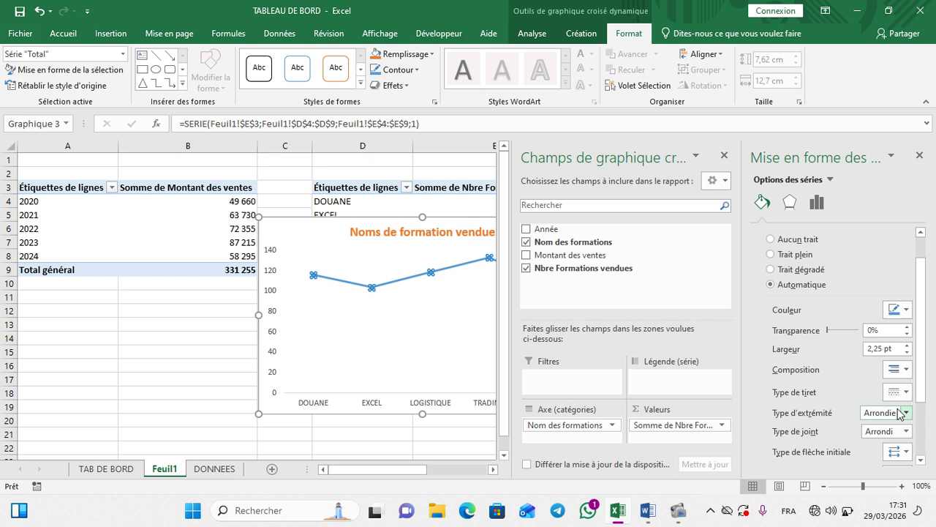
pyautogui.click(908, 346)
pyautogui.click(907, 346)
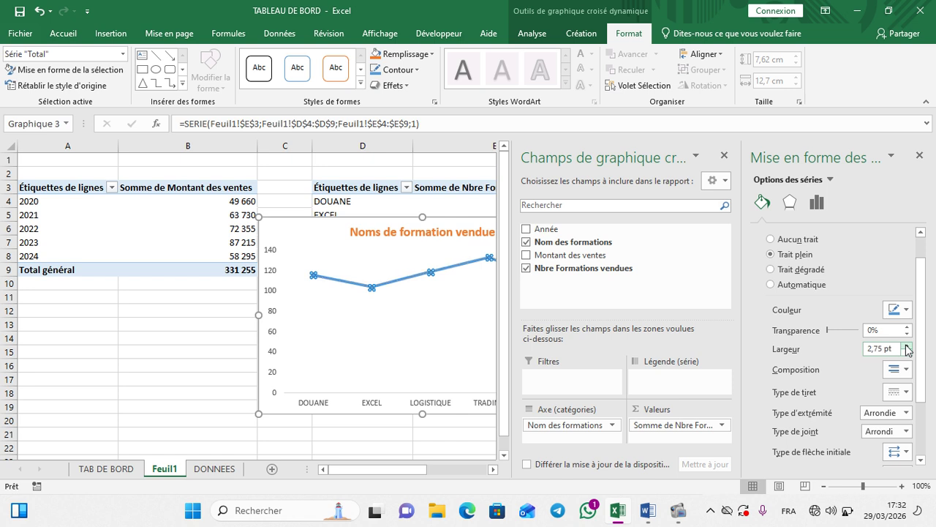
pyautogui.click(907, 346)
# Try a gradient line on the data series, return it to Trait plein and close the series formatting.
pyautogui.click(771, 270)
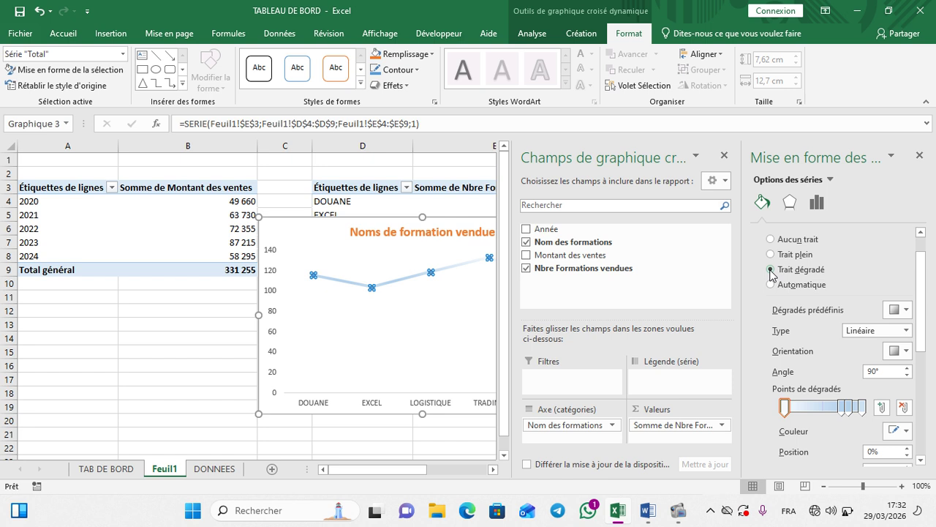
pyautogui.click(770, 254)
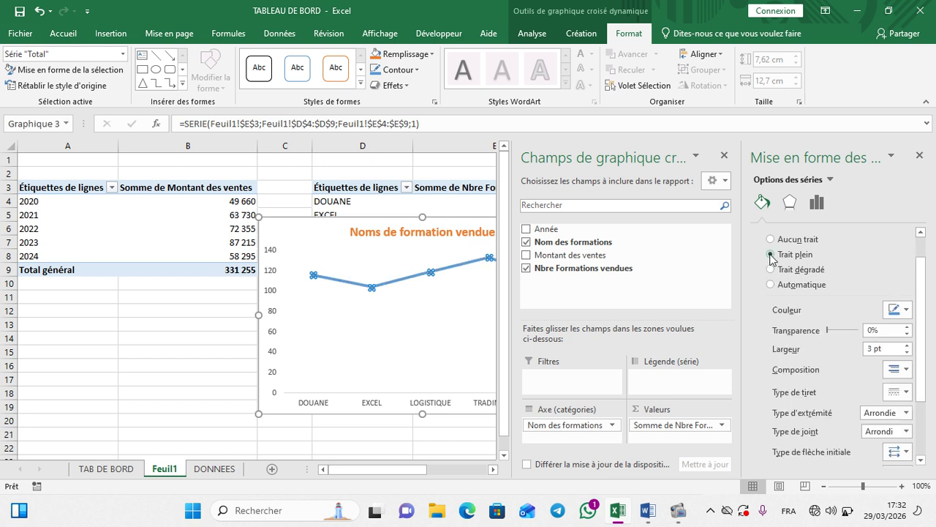
pyautogui.click(907, 334)
pyautogui.scroll(-2, 893, 369)
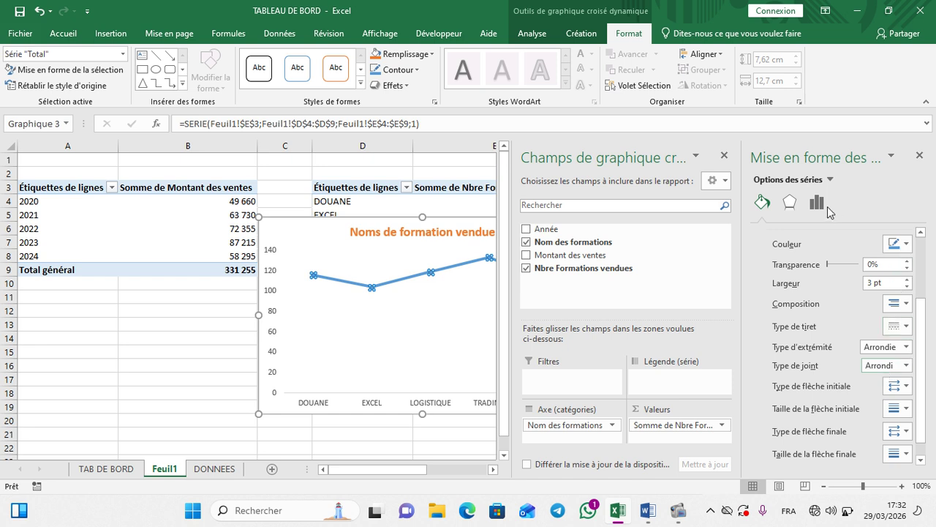
pyautogui.click(919, 156)
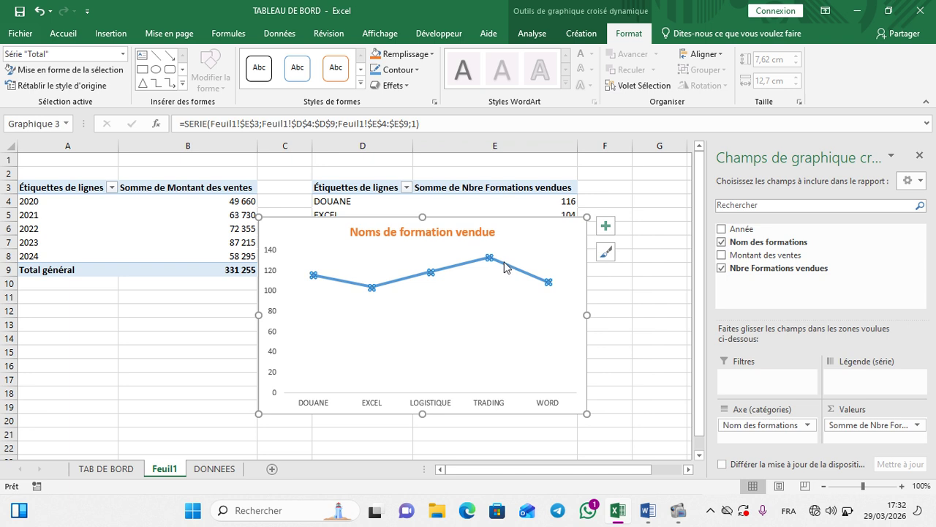
# Apply the chart style with a blue background, white line, data labels and vertical drop lines to the formations chart.
pyautogui.click(583, 34)
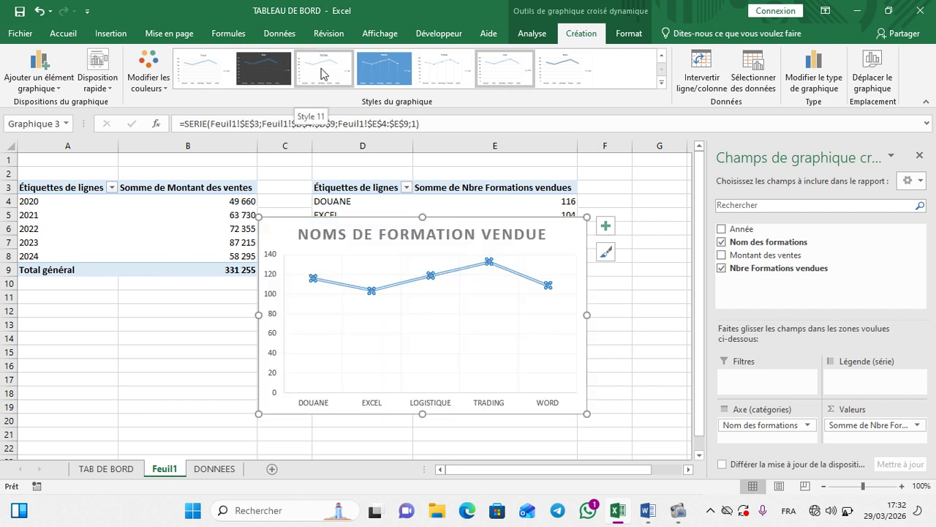
pyautogui.click(662, 87)
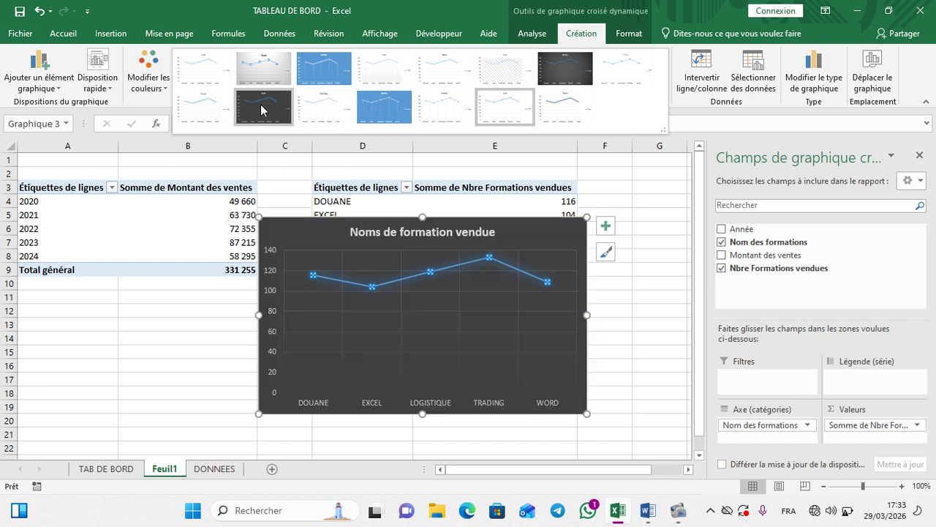
pyautogui.click(374, 114)
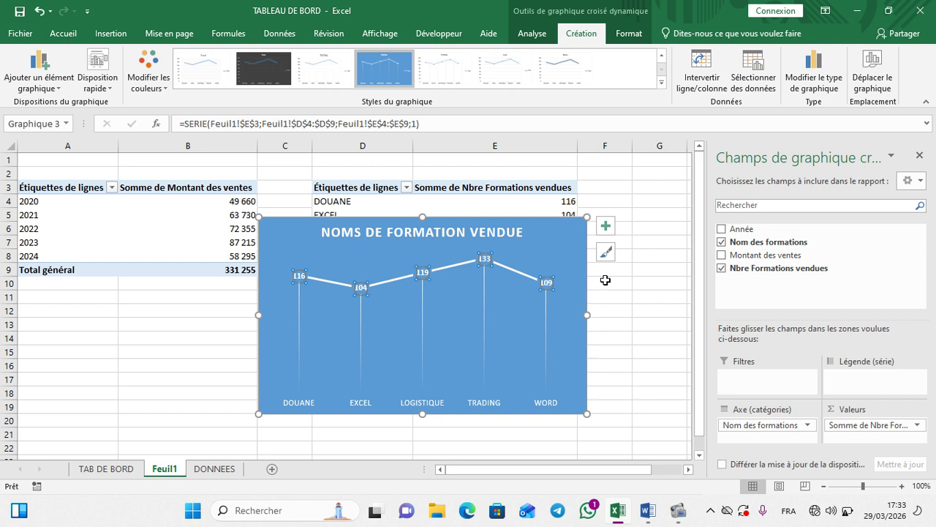
# Format the line segment between TRADING and WORD as a solid orange line with a width of 3 pt.
pyautogui.click(509, 273)
pyautogui.rightClick(509, 273)
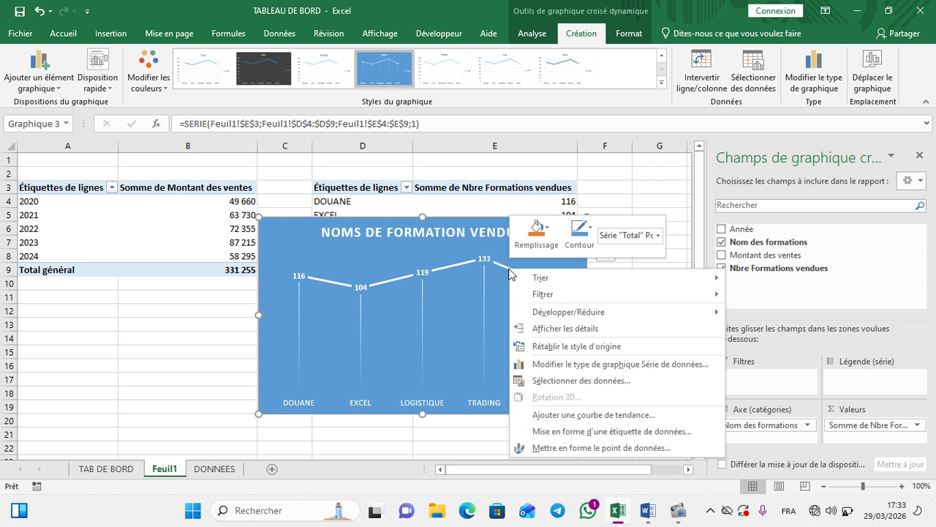
pyautogui.click(568, 448)
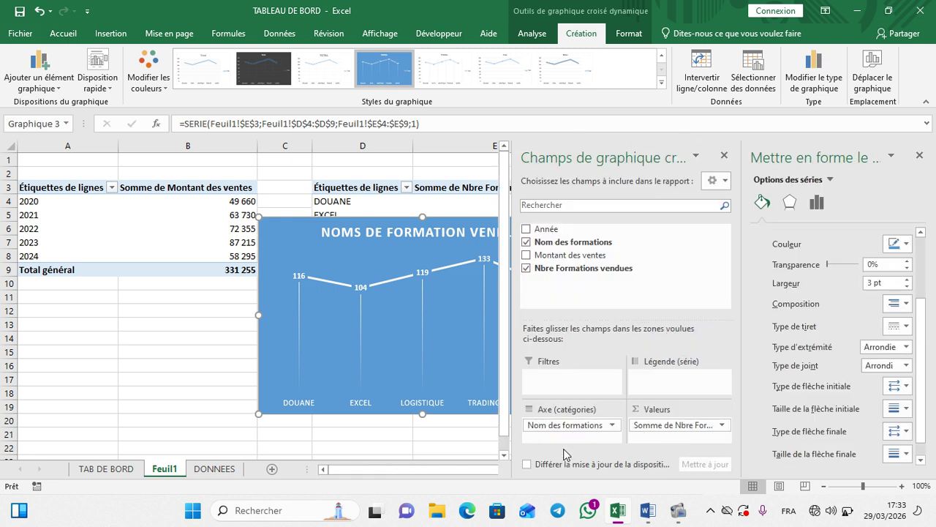
pyautogui.click(792, 205)
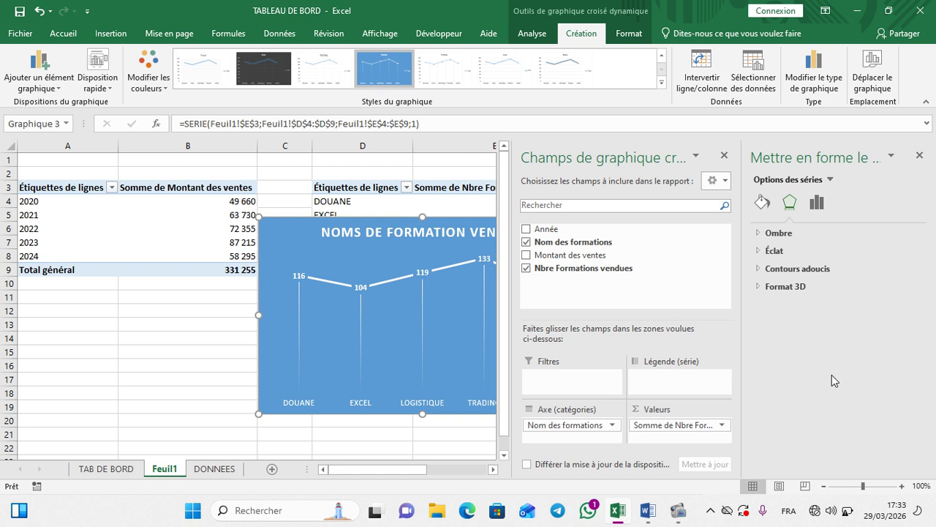
pyautogui.click(762, 202)
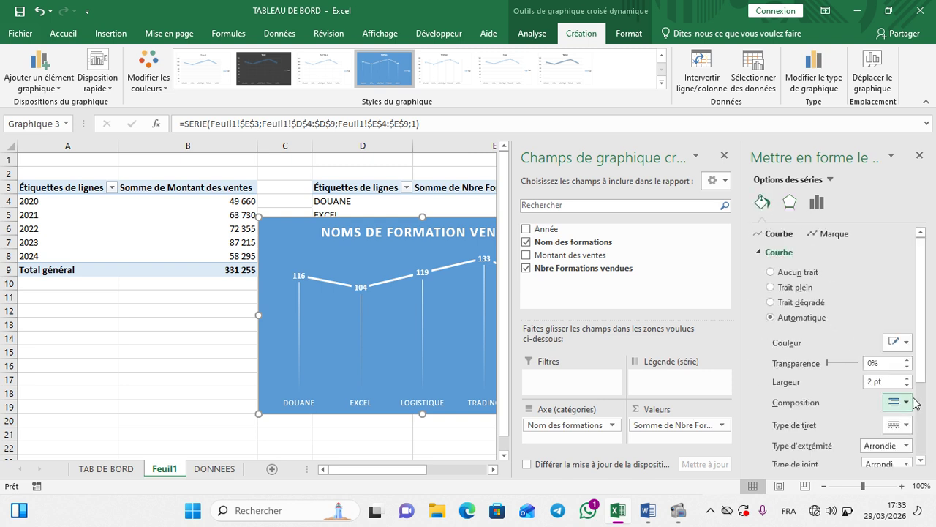
pyautogui.click(907, 377)
pyautogui.click(907, 377)
pyautogui.click(907, 378)
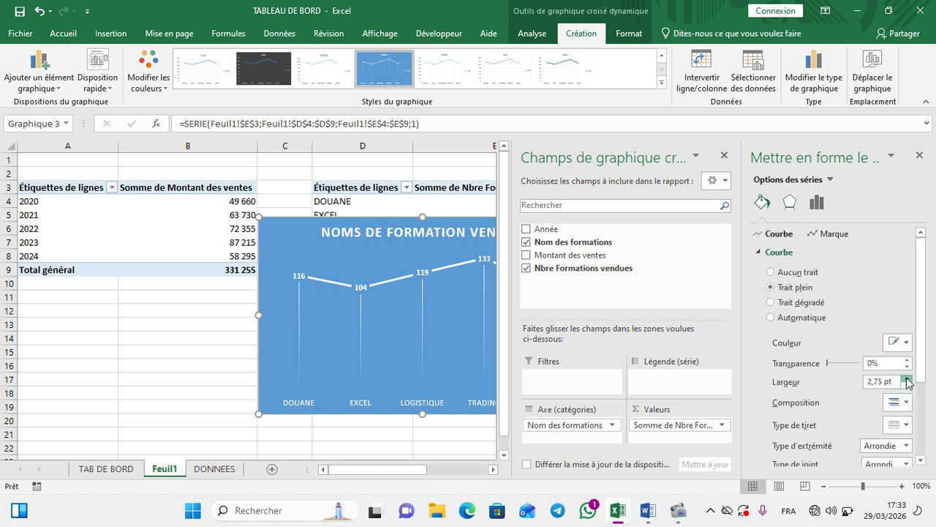
pyautogui.click(907, 378)
pyautogui.click(906, 343)
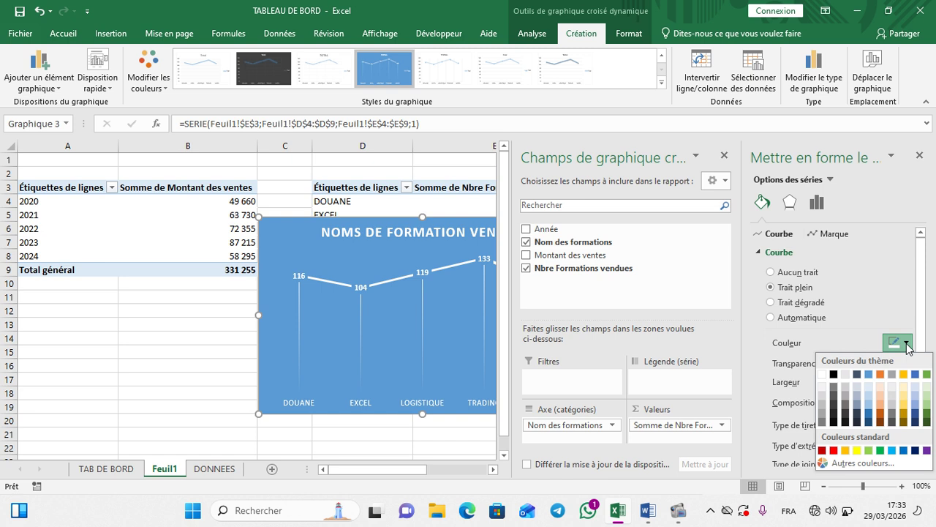
pyautogui.click(881, 374)
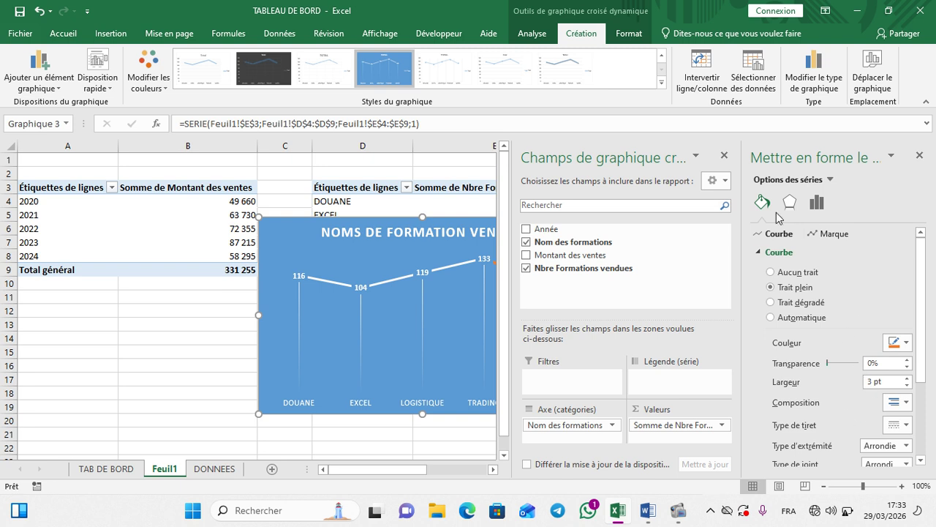
pyautogui.click(919, 156)
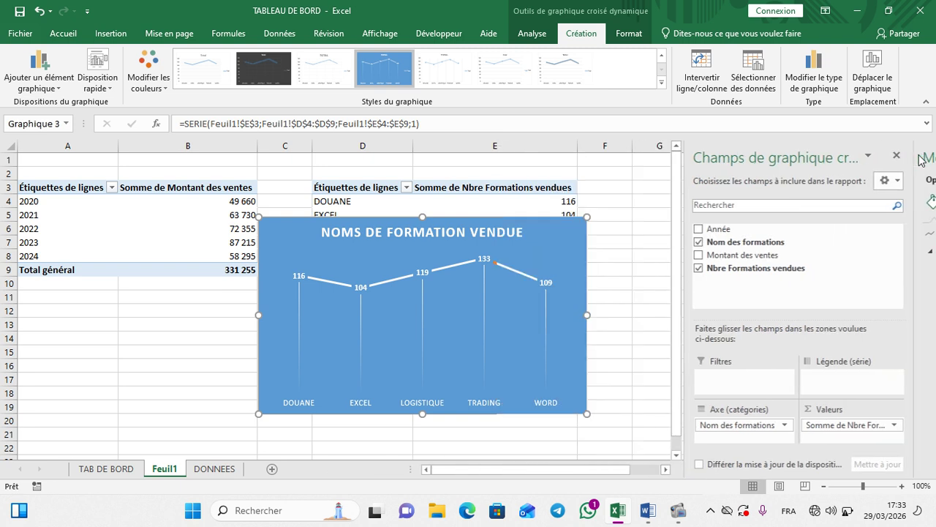
# Recolour the whole data series line of the formations chart orange.
pyautogui.click(458, 264)
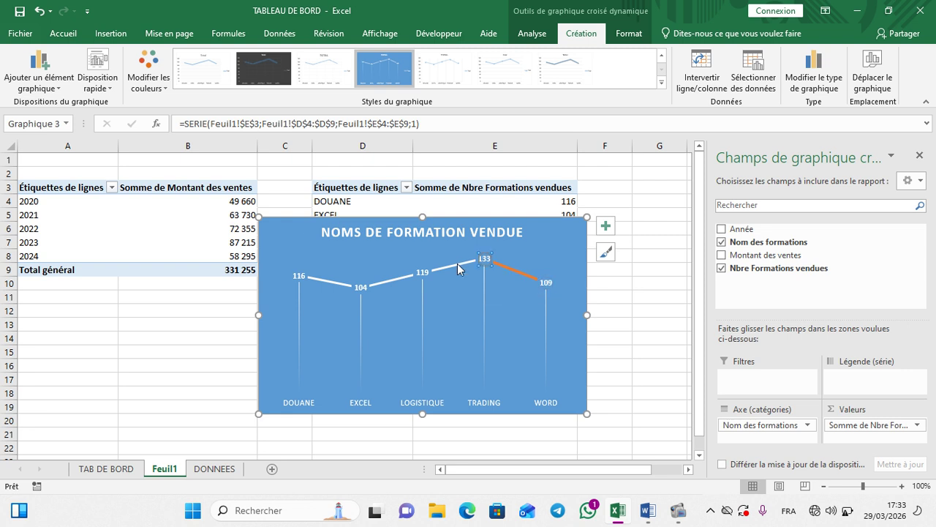
pyautogui.click(396, 280)
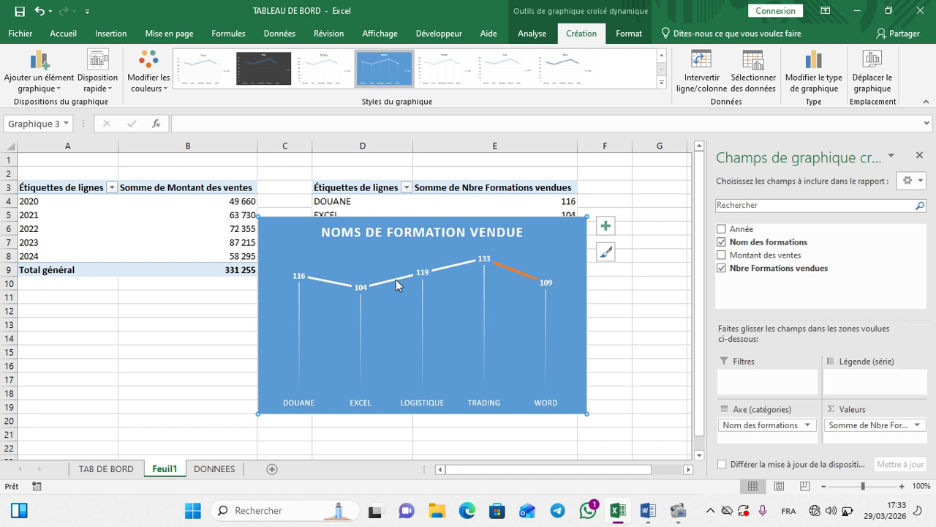
pyautogui.click(336, 285)
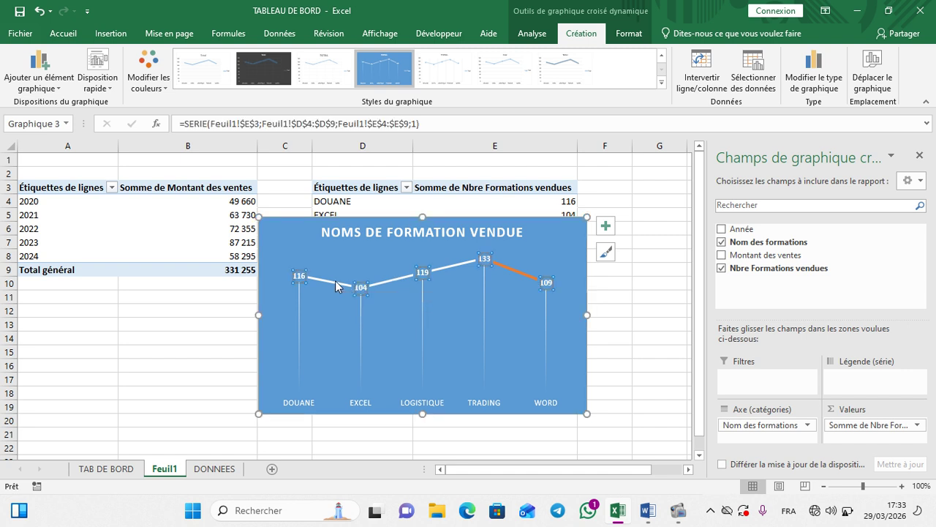
pyautogui.rightClick(337, 285)
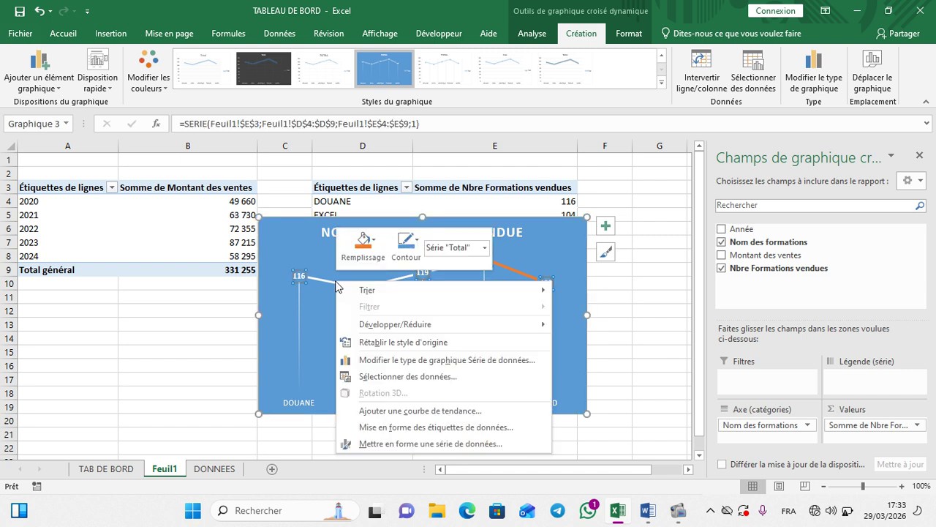
pyautogui.click(427, 444)
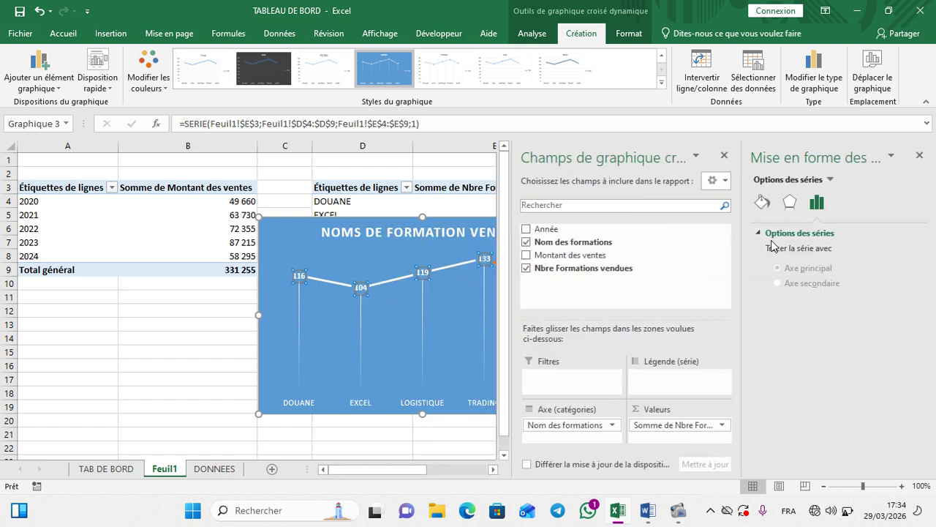
pyautogui.click(762, 203)
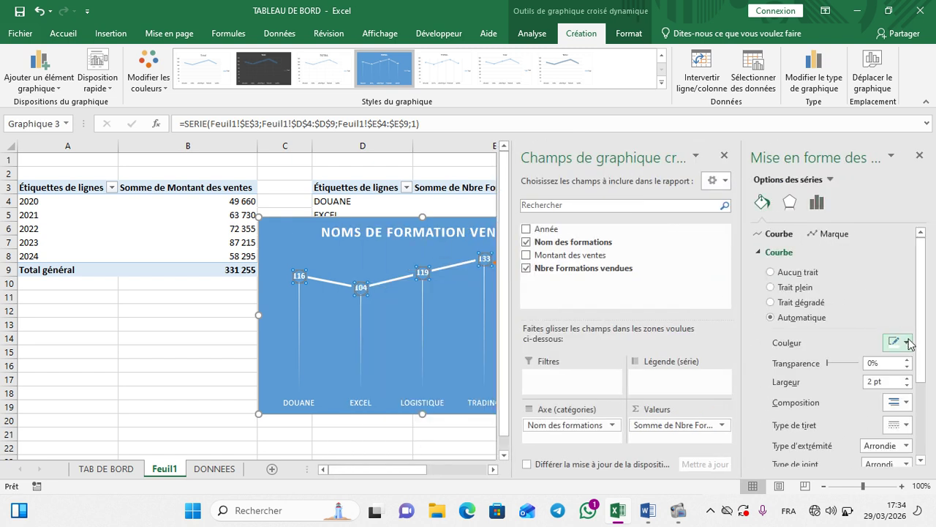
pyautogui.click(907, 342)
pyautogui.click(880, 374)
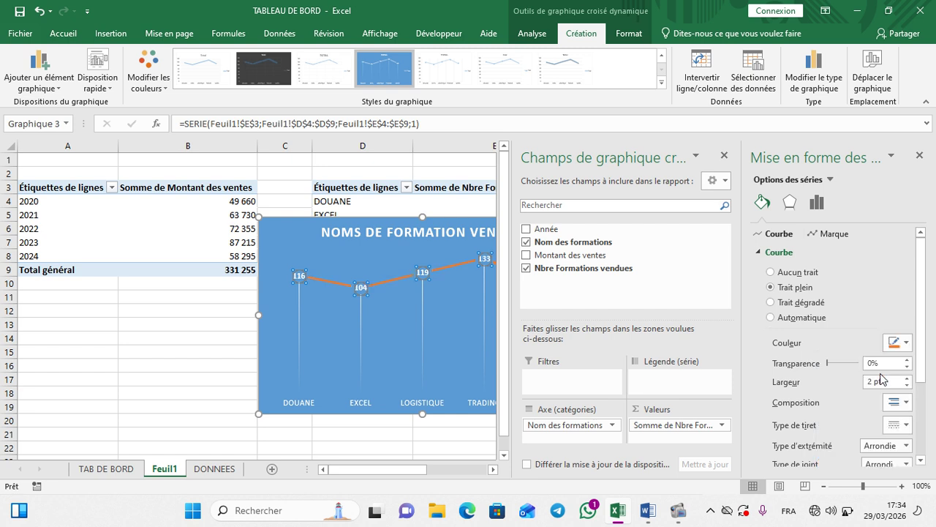
# Set the formations chart's series line to white with a width of 3 pt.
pyautogui.click(907, 342)
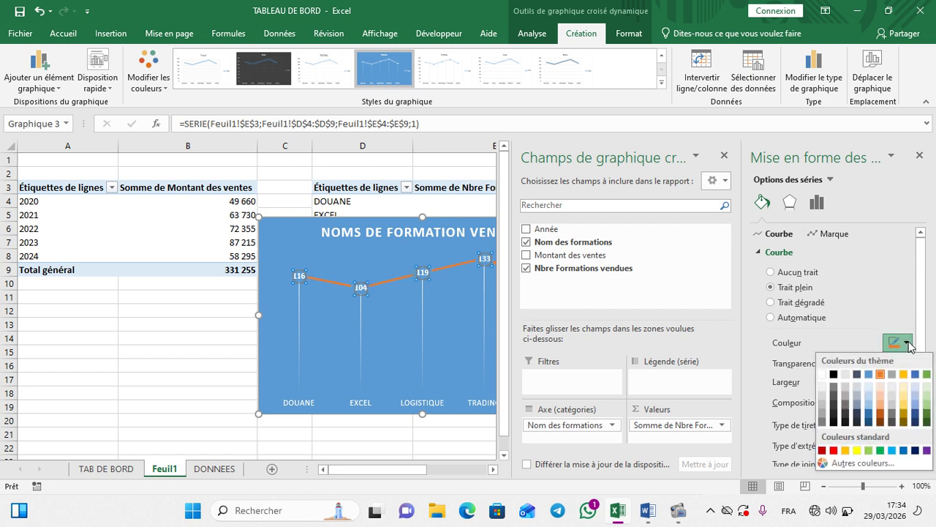
pyautogui.click(822, 374)
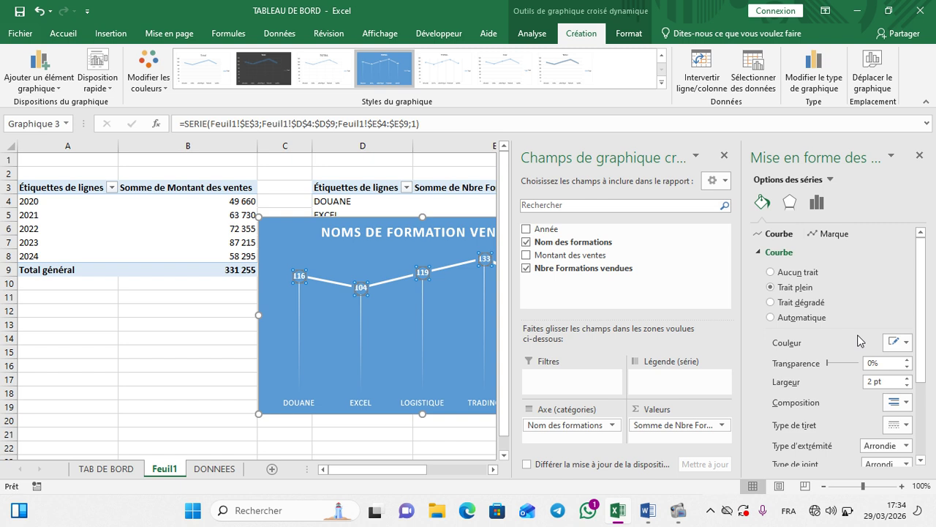
pyautogui.click(907, 379)
pyautogui.scroll(-2, 861, 395)
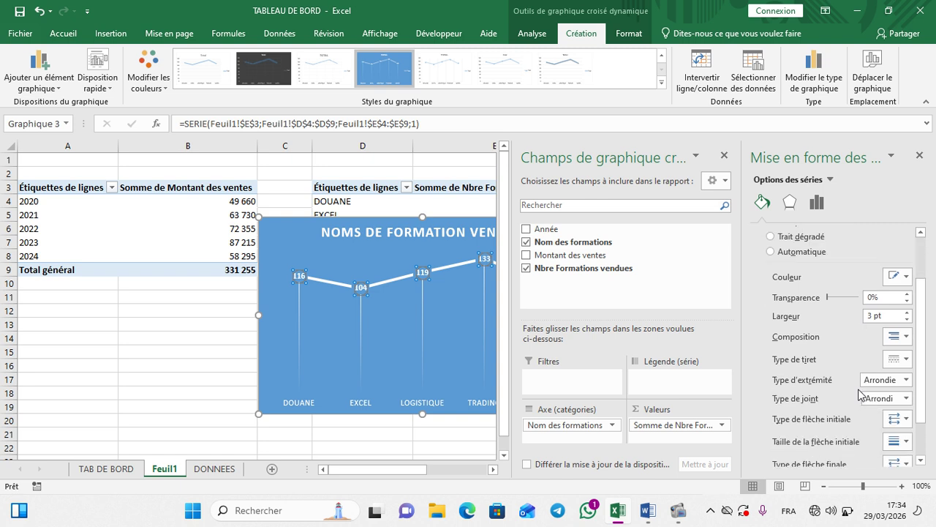
pyautogui.scroll(2, 861, 395)
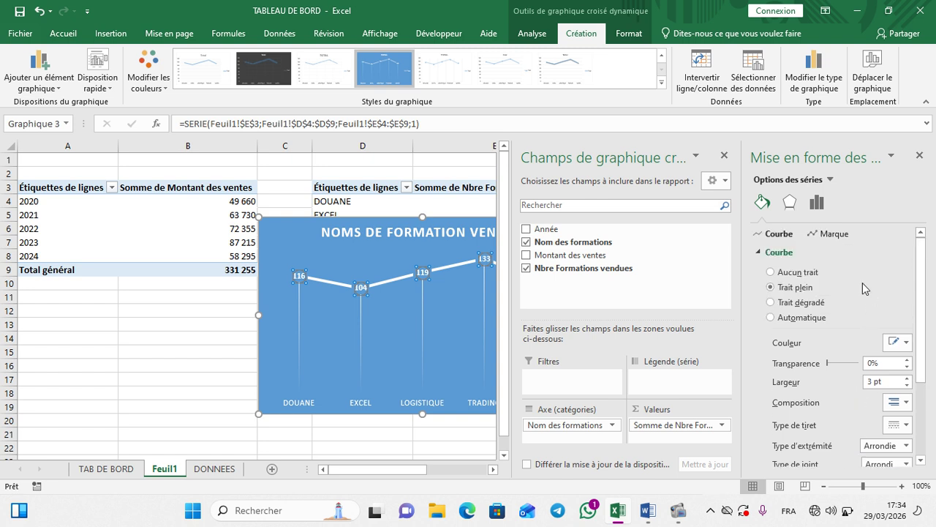
# Give the series markers a solid border with a width of 3.25 pt.
pyautogui.click(831, 234)
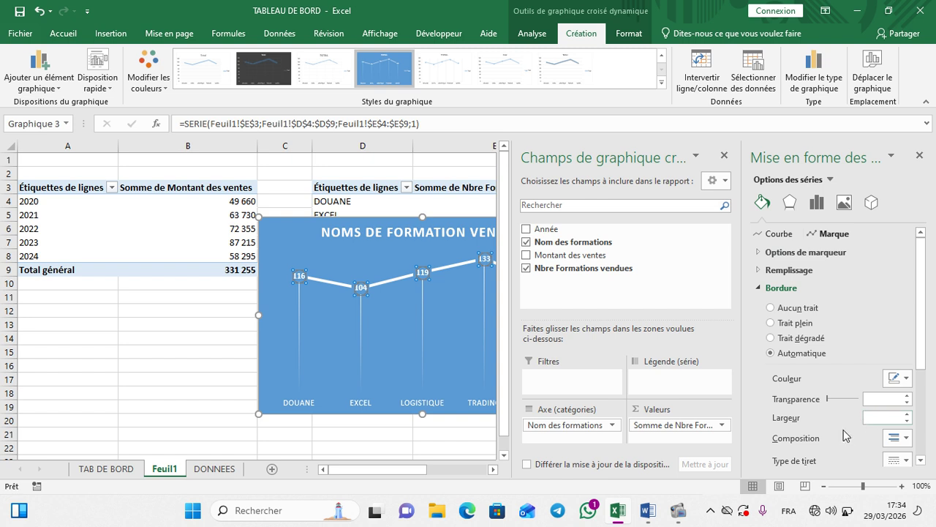
pyautogui.click(907, 414)
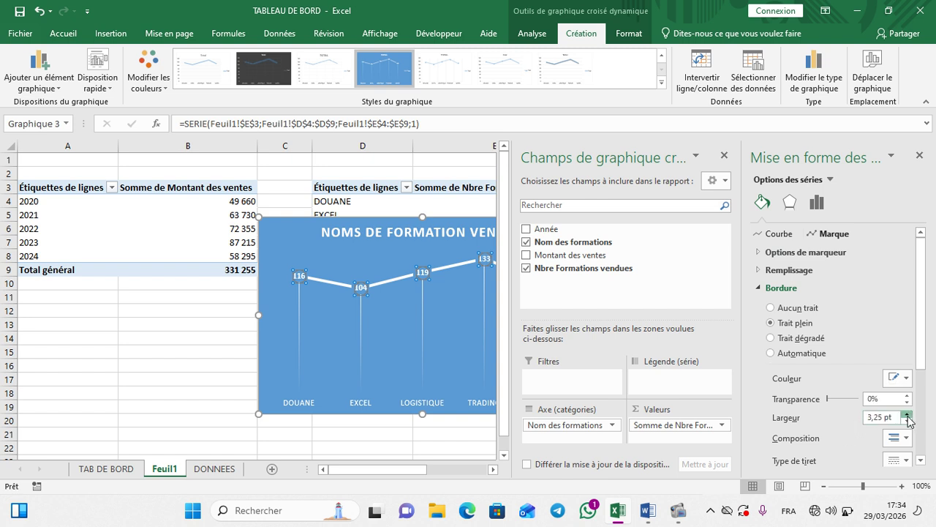
pyautogui.click(907, 414)
pyautogui.click(908, 421)
pyautogui.scroll(-1, 857, 441)
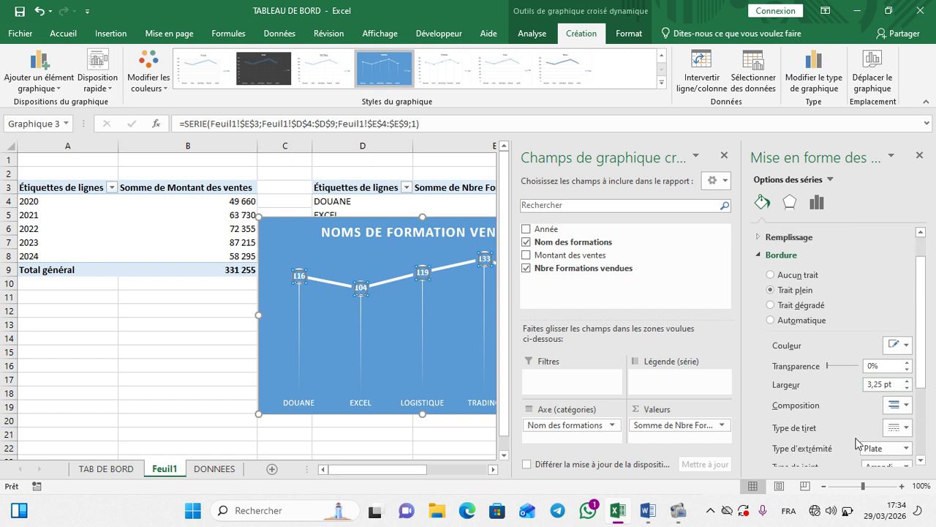
pyautogui.scroll(-2, 857, 441)
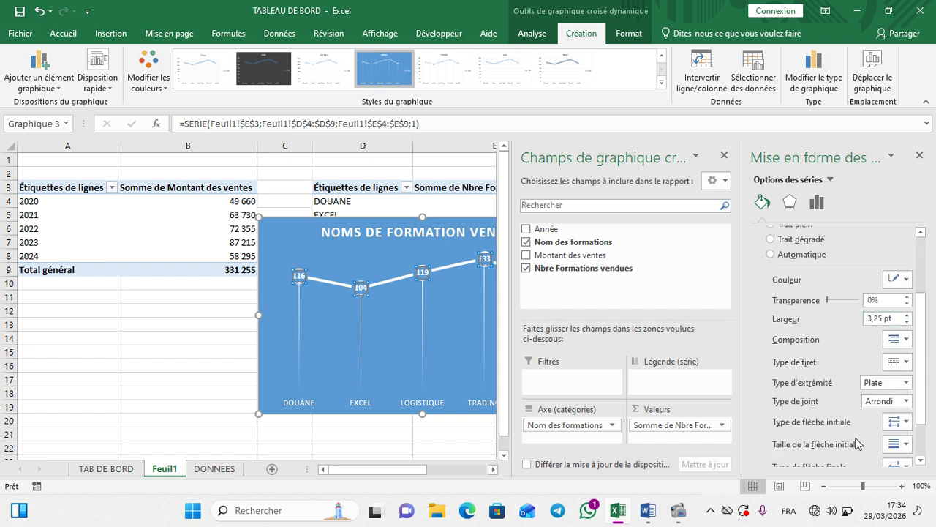
# Set the text fill of the chart's data labels to solid black after trying orange, and close the label formatting.
pyautogui.click(424, 275)
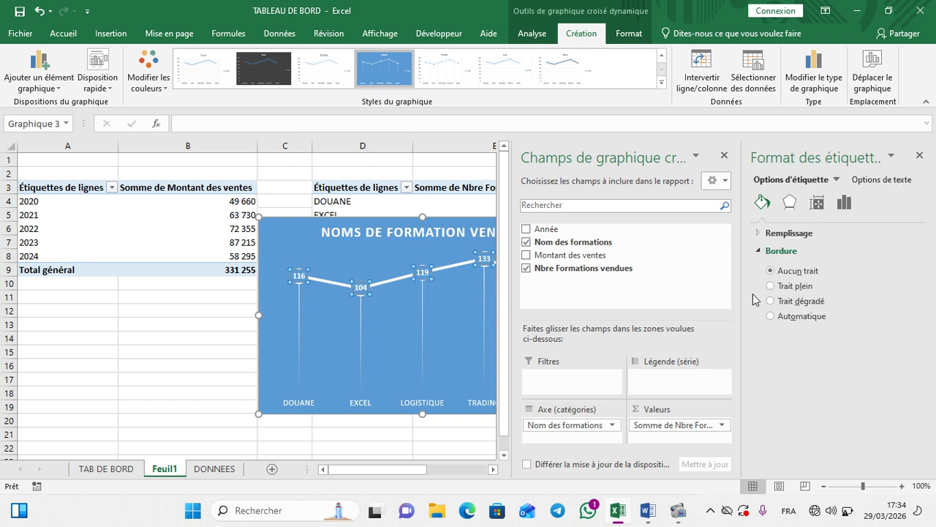
pyautogui.click(891, 182)
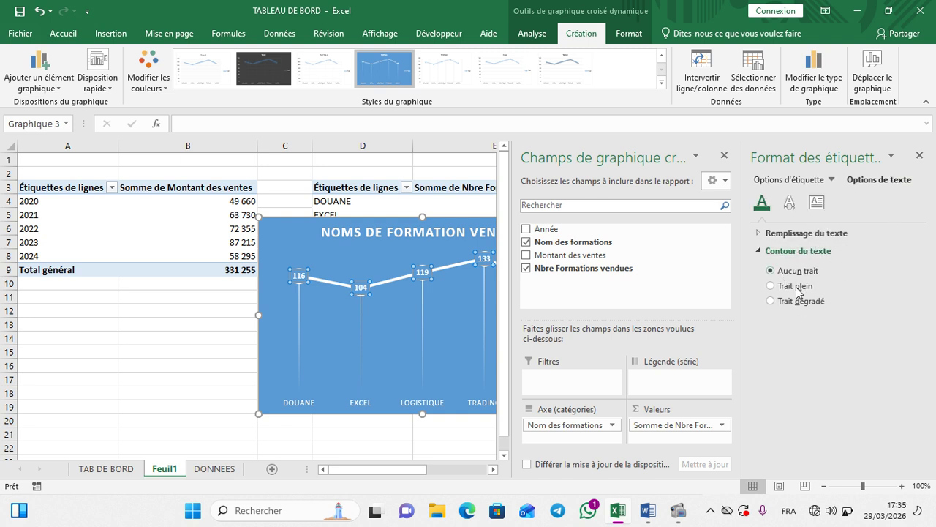
pyautogui.click(768, 234)
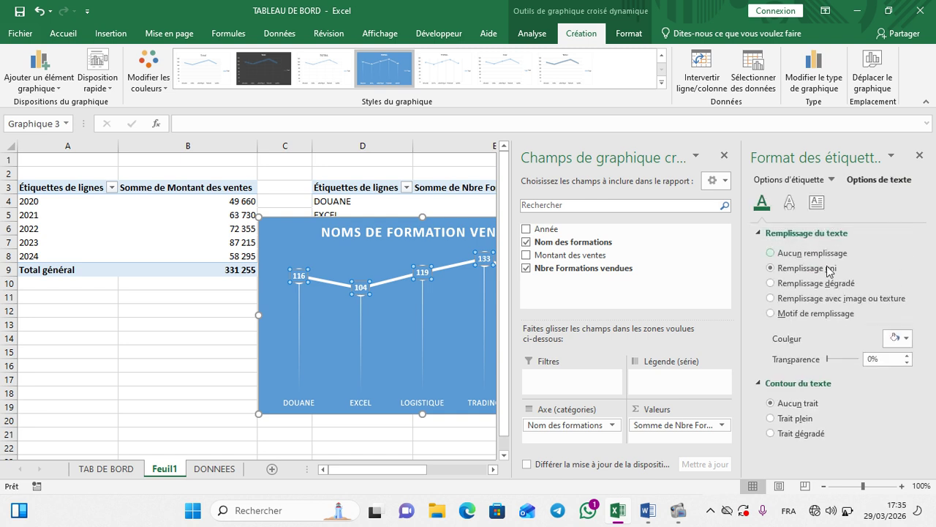
pyautogui.click(907, 338)
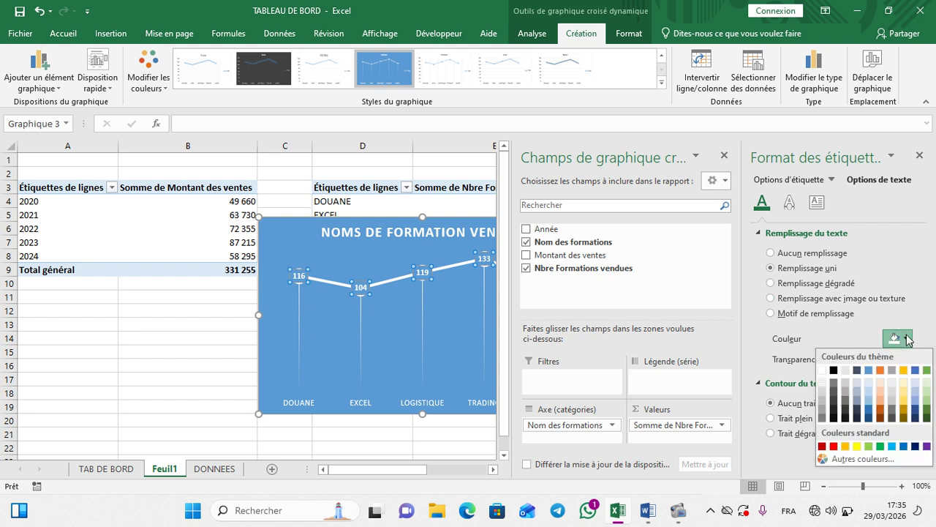
pyautogui.click(881, 370)
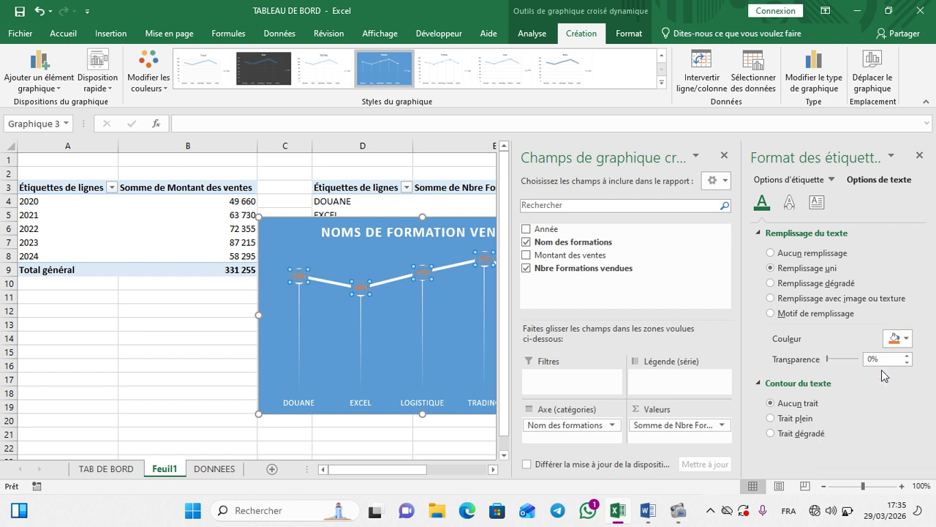
pyautogui.click(907, 339)
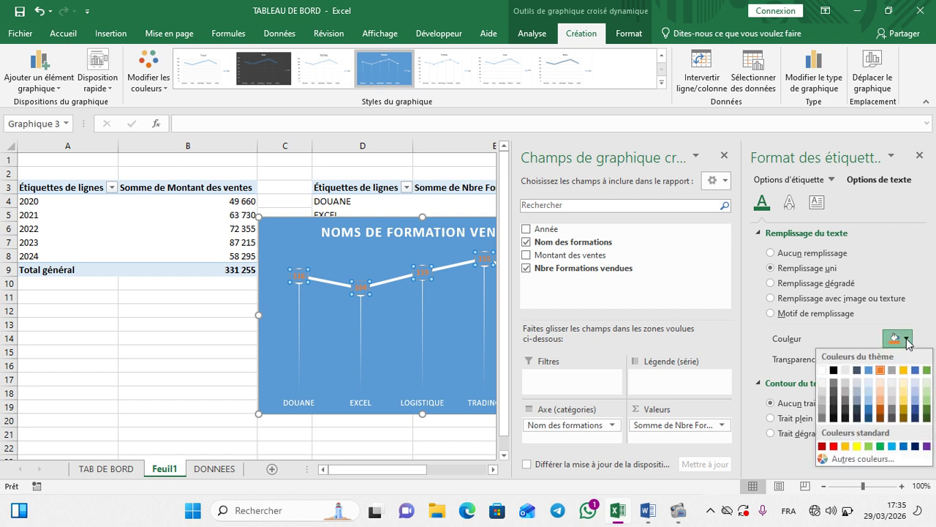
pyautogui.click(833, 370)
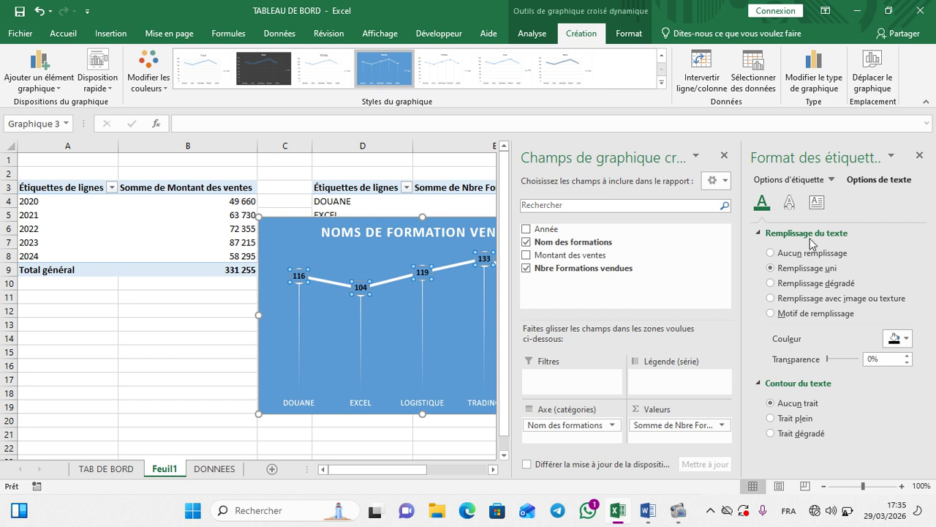
pyautogui.click(919, 156)
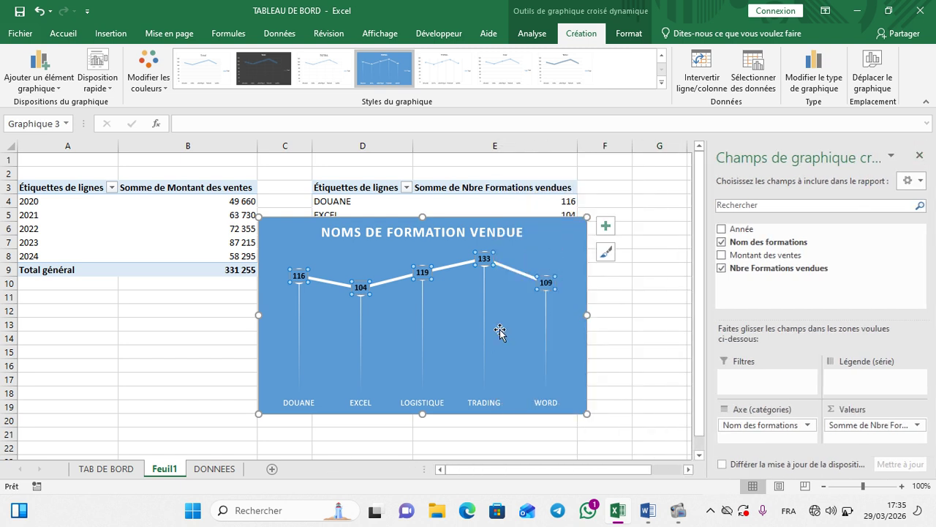
# Cut the formations chart from Feuil1, paste it at cell H4 of the TAB DE BORD sheet and close the chart field list.
pyautogui.click(514, 309)
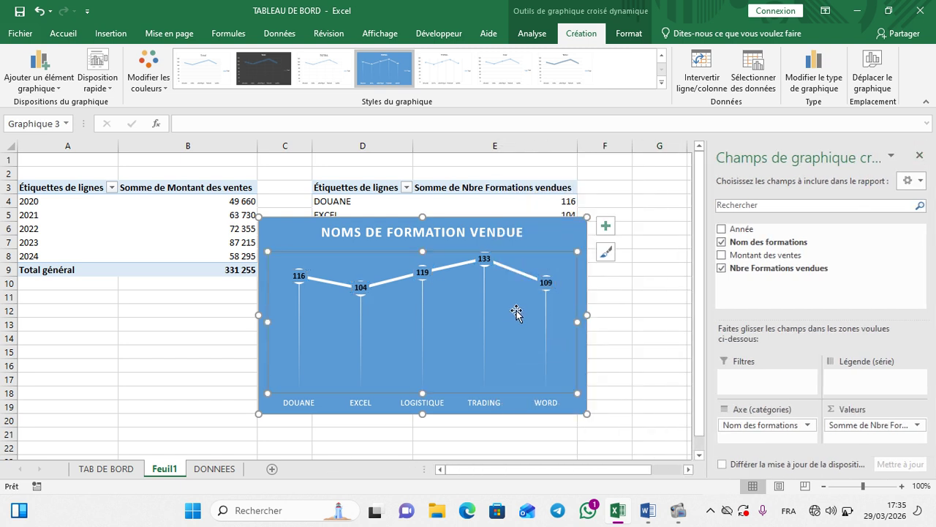
pyautogui.click(561, 236)
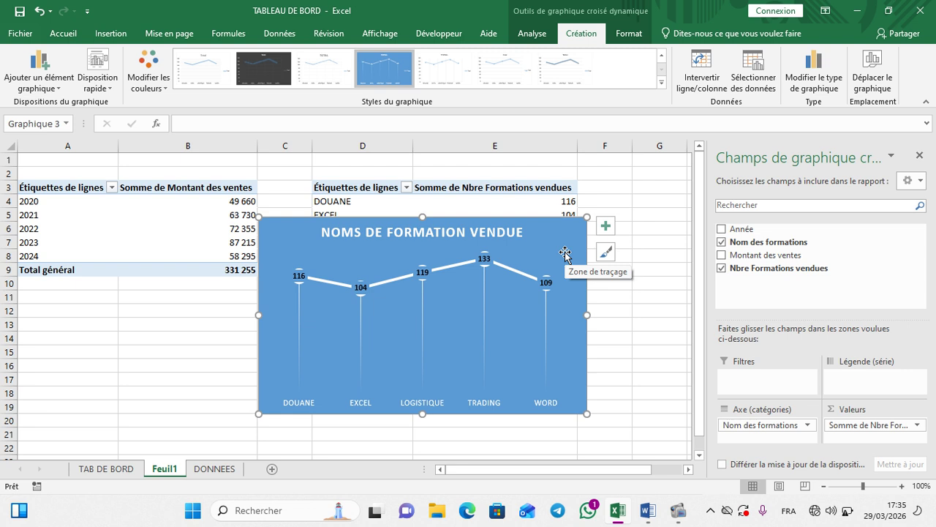
pyautogui.press('Delete')
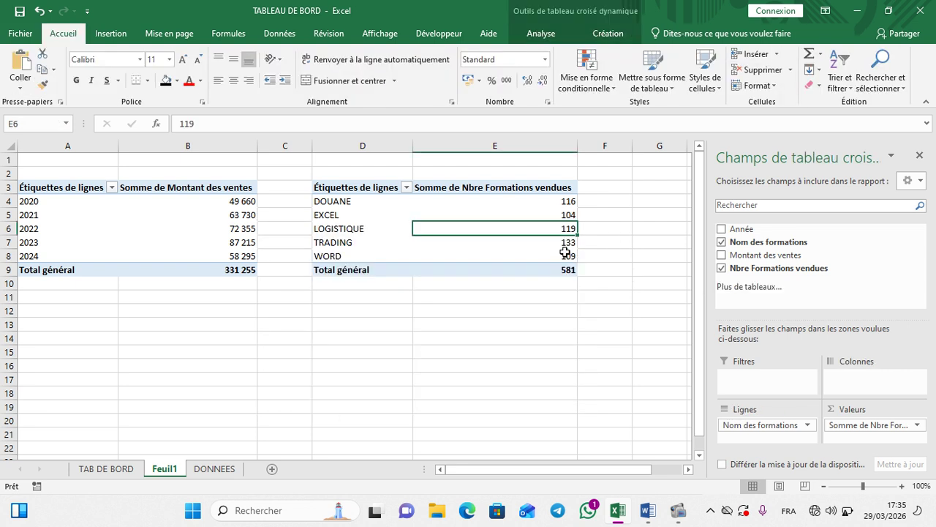
pyautogui.click(99, 469)
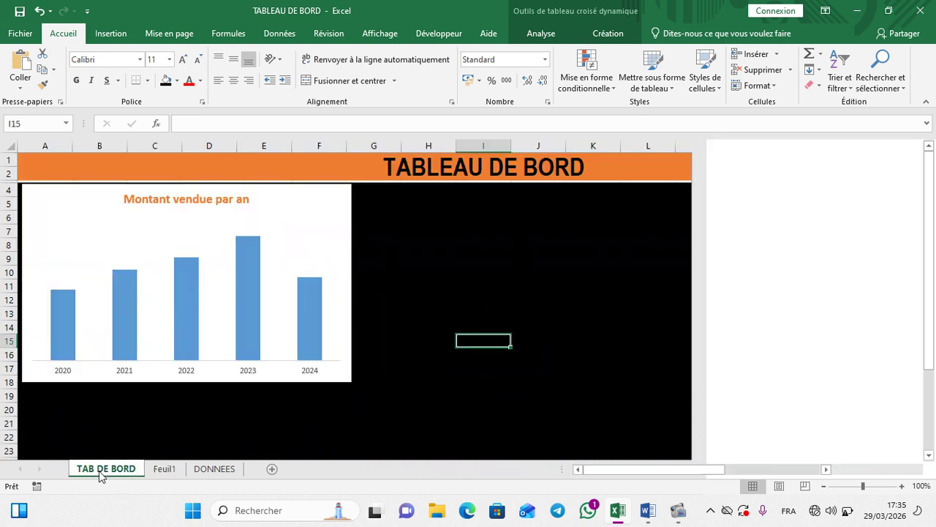
pyautogui.click(379, 193)
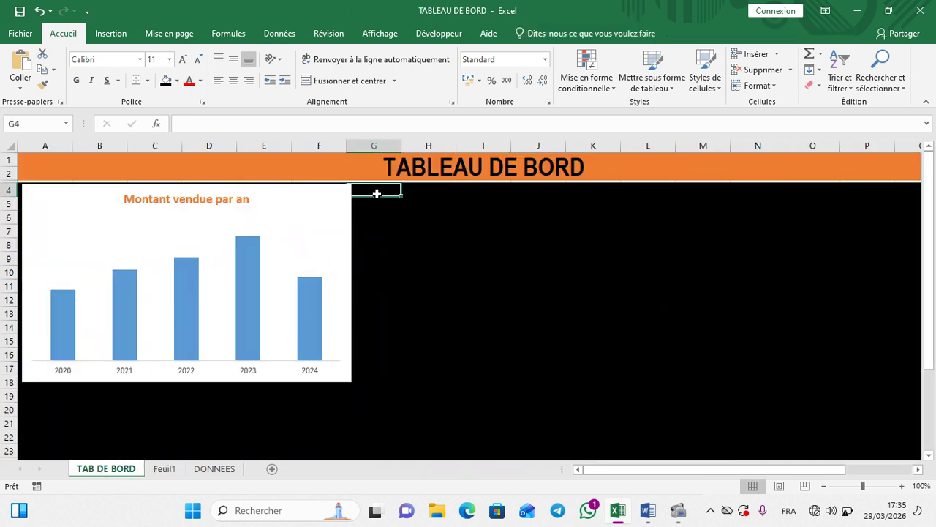
pyautogui.click(428, 196)
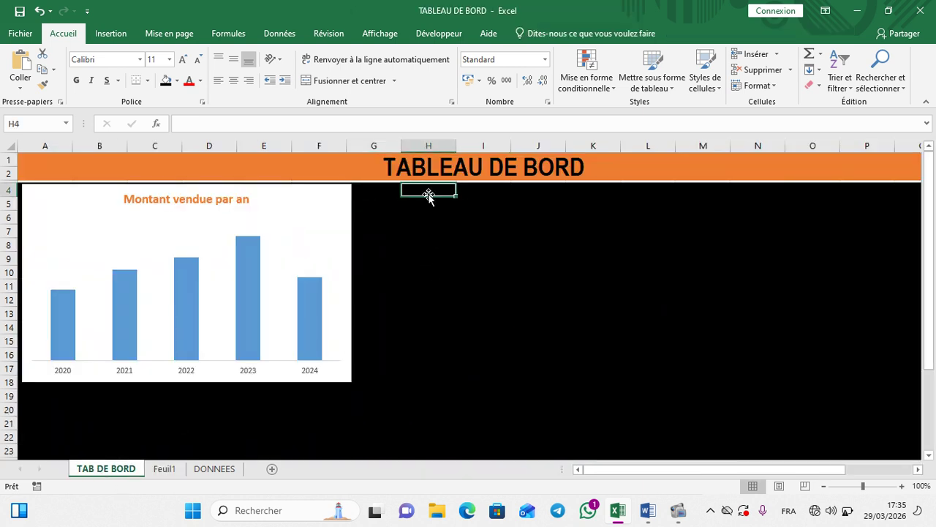
pyautogui.hotkey('ctrl', 'v')
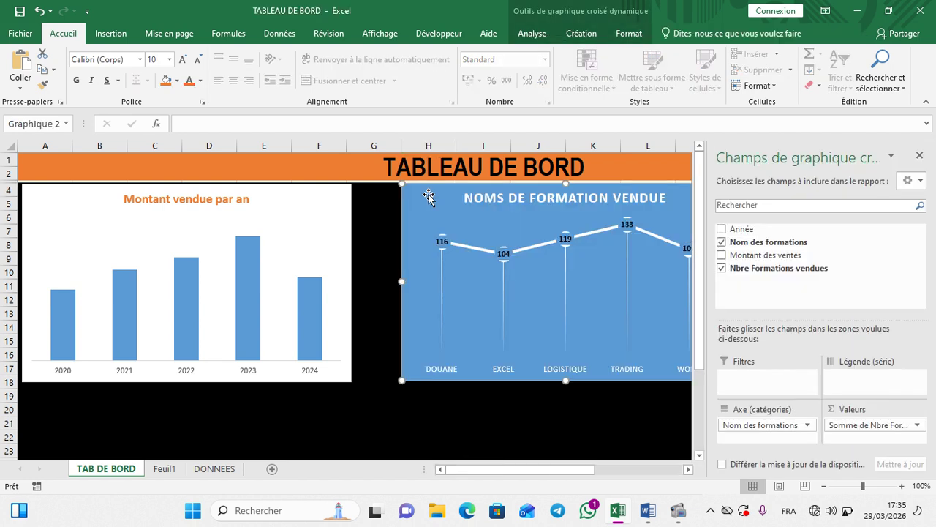
pyautogui.click(920, 157)
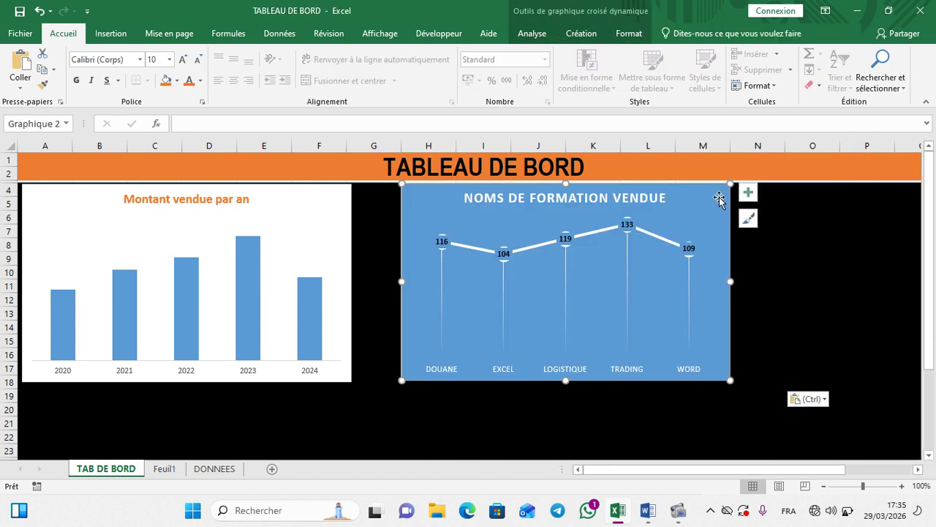